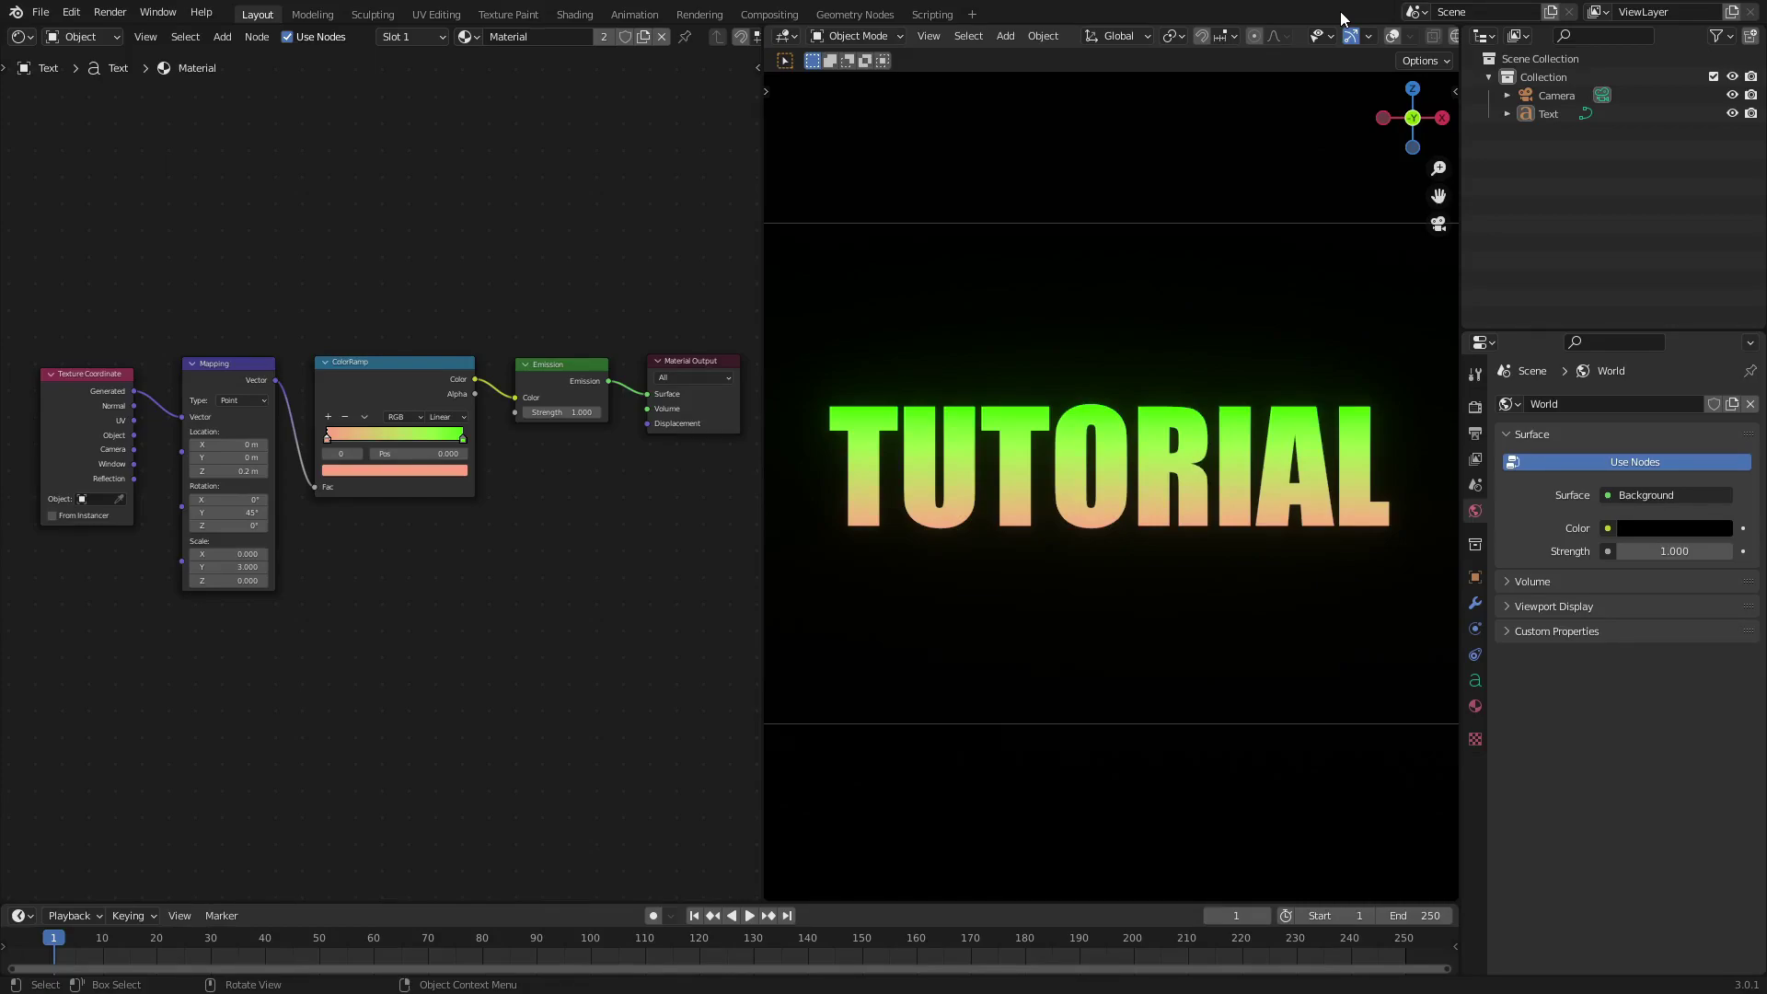
- Close the node editor area by merging it into the 3D viewport
drag(537, 631, 125, 385)
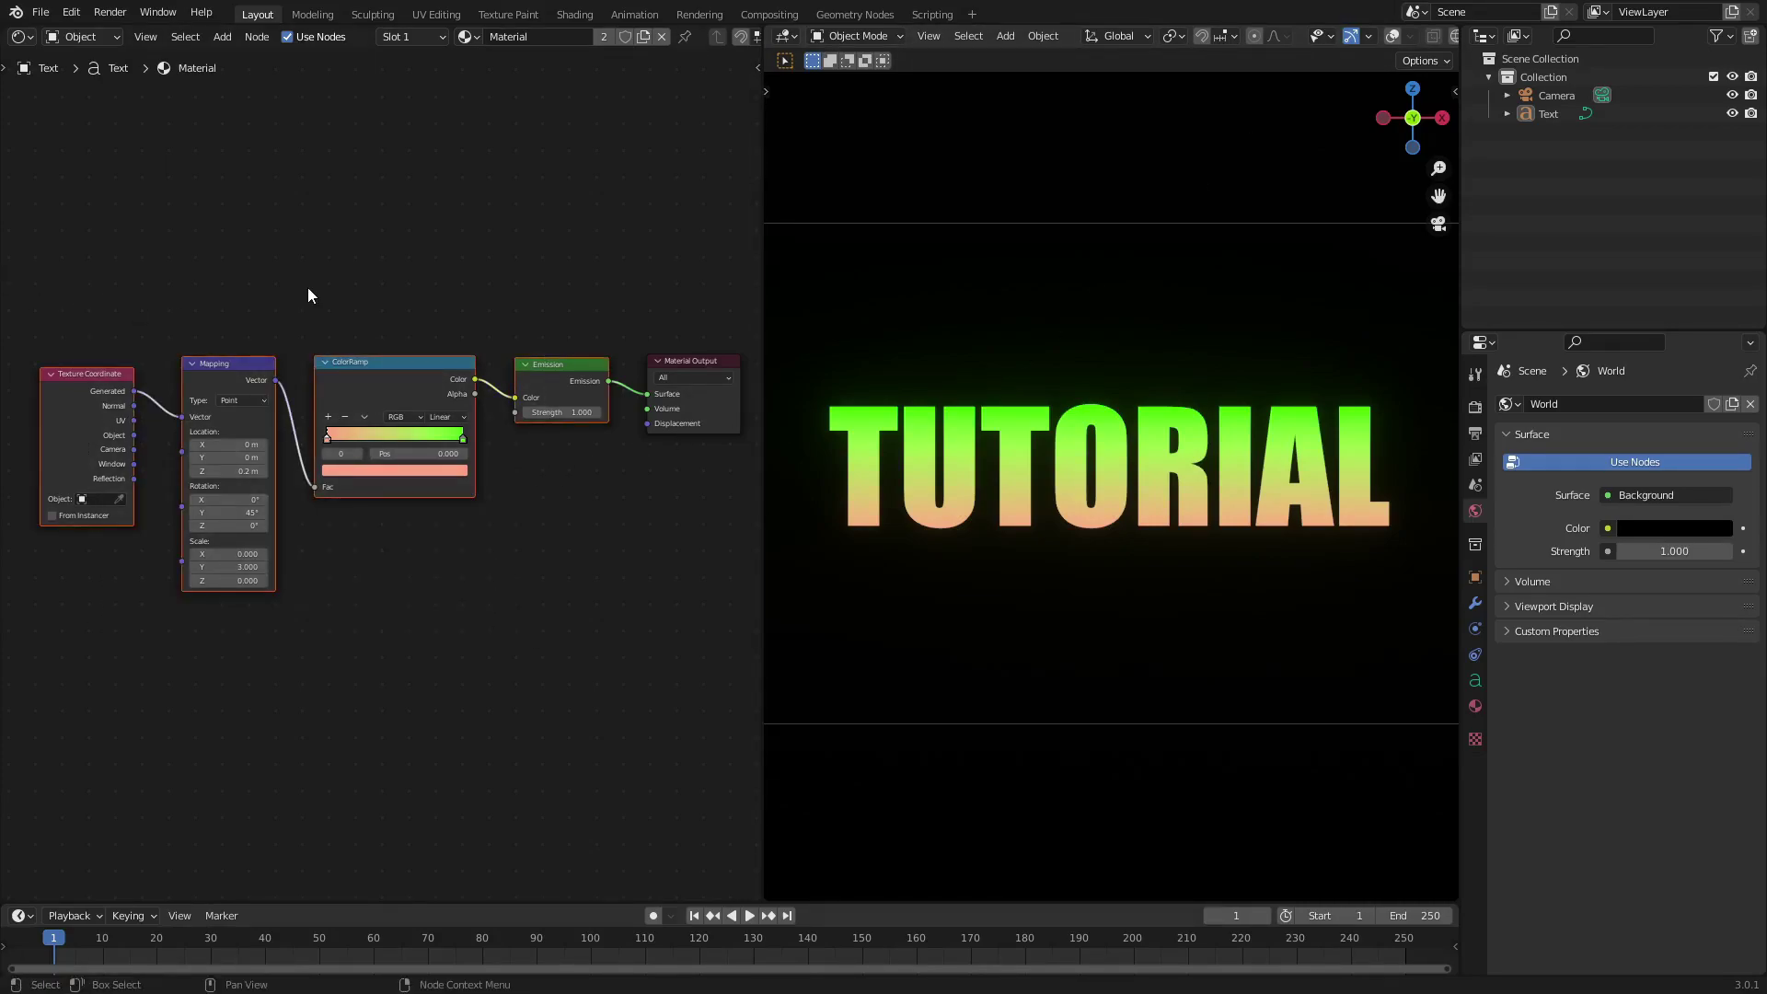
drag(763, 470, 774, 474)
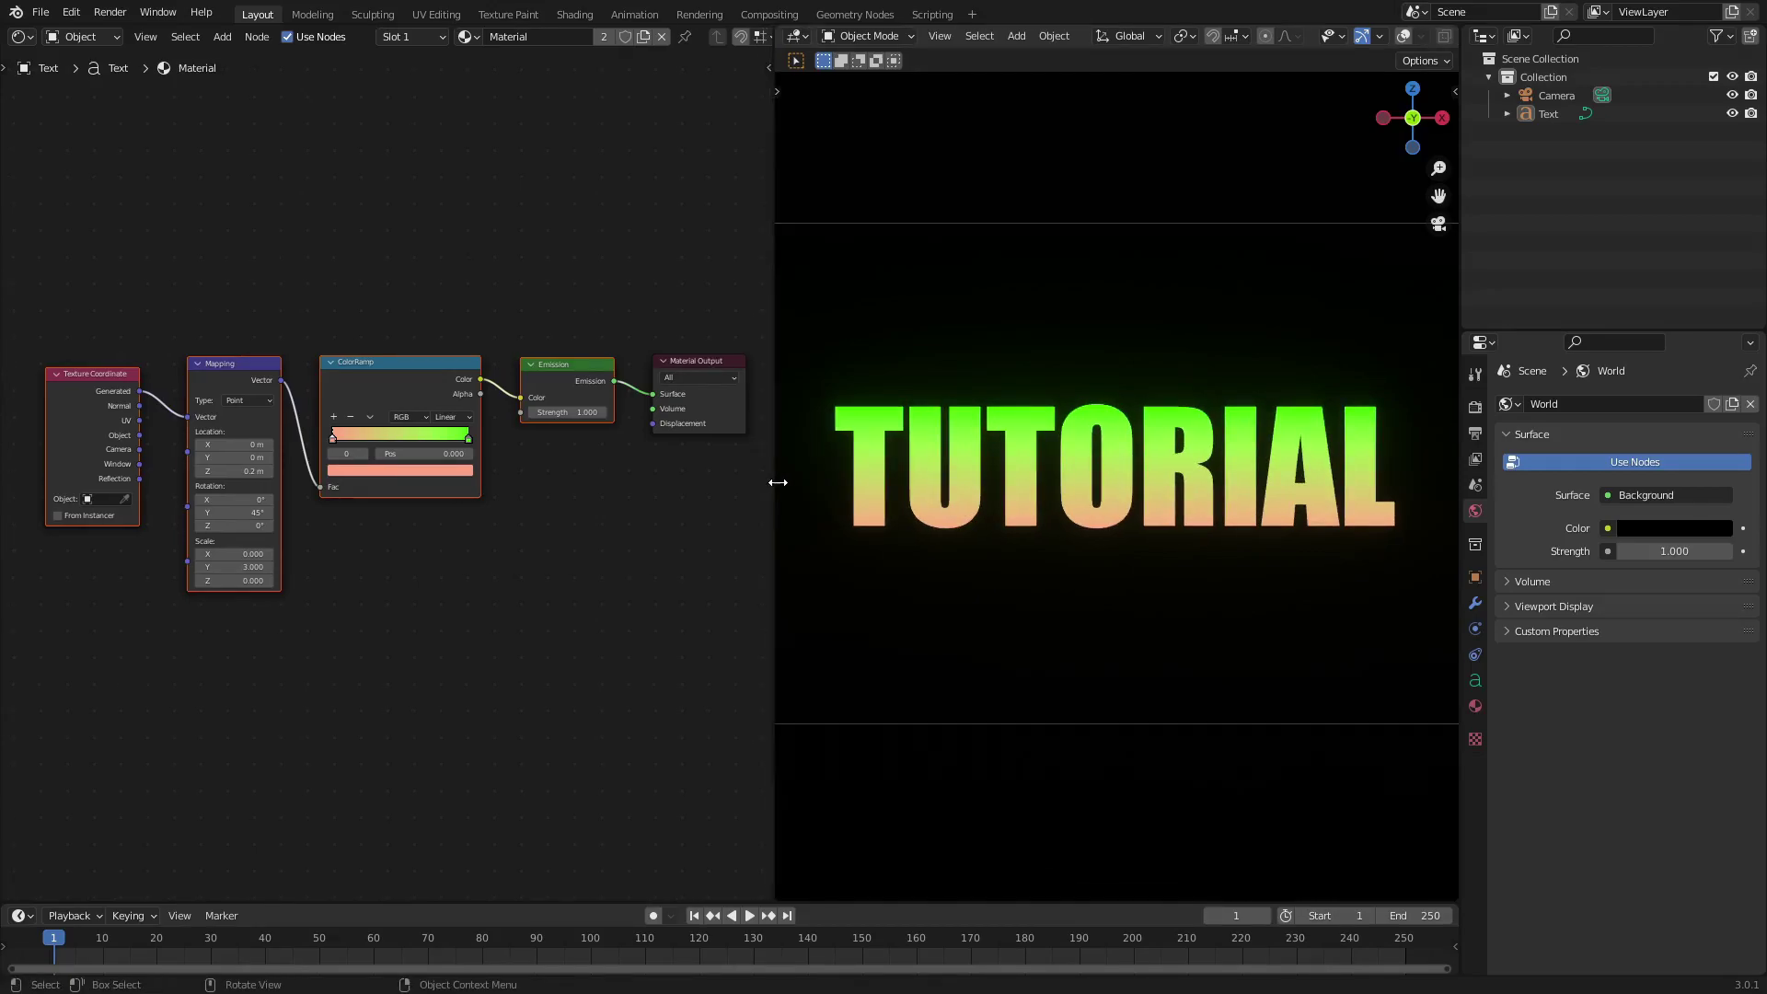
click(794, 37)
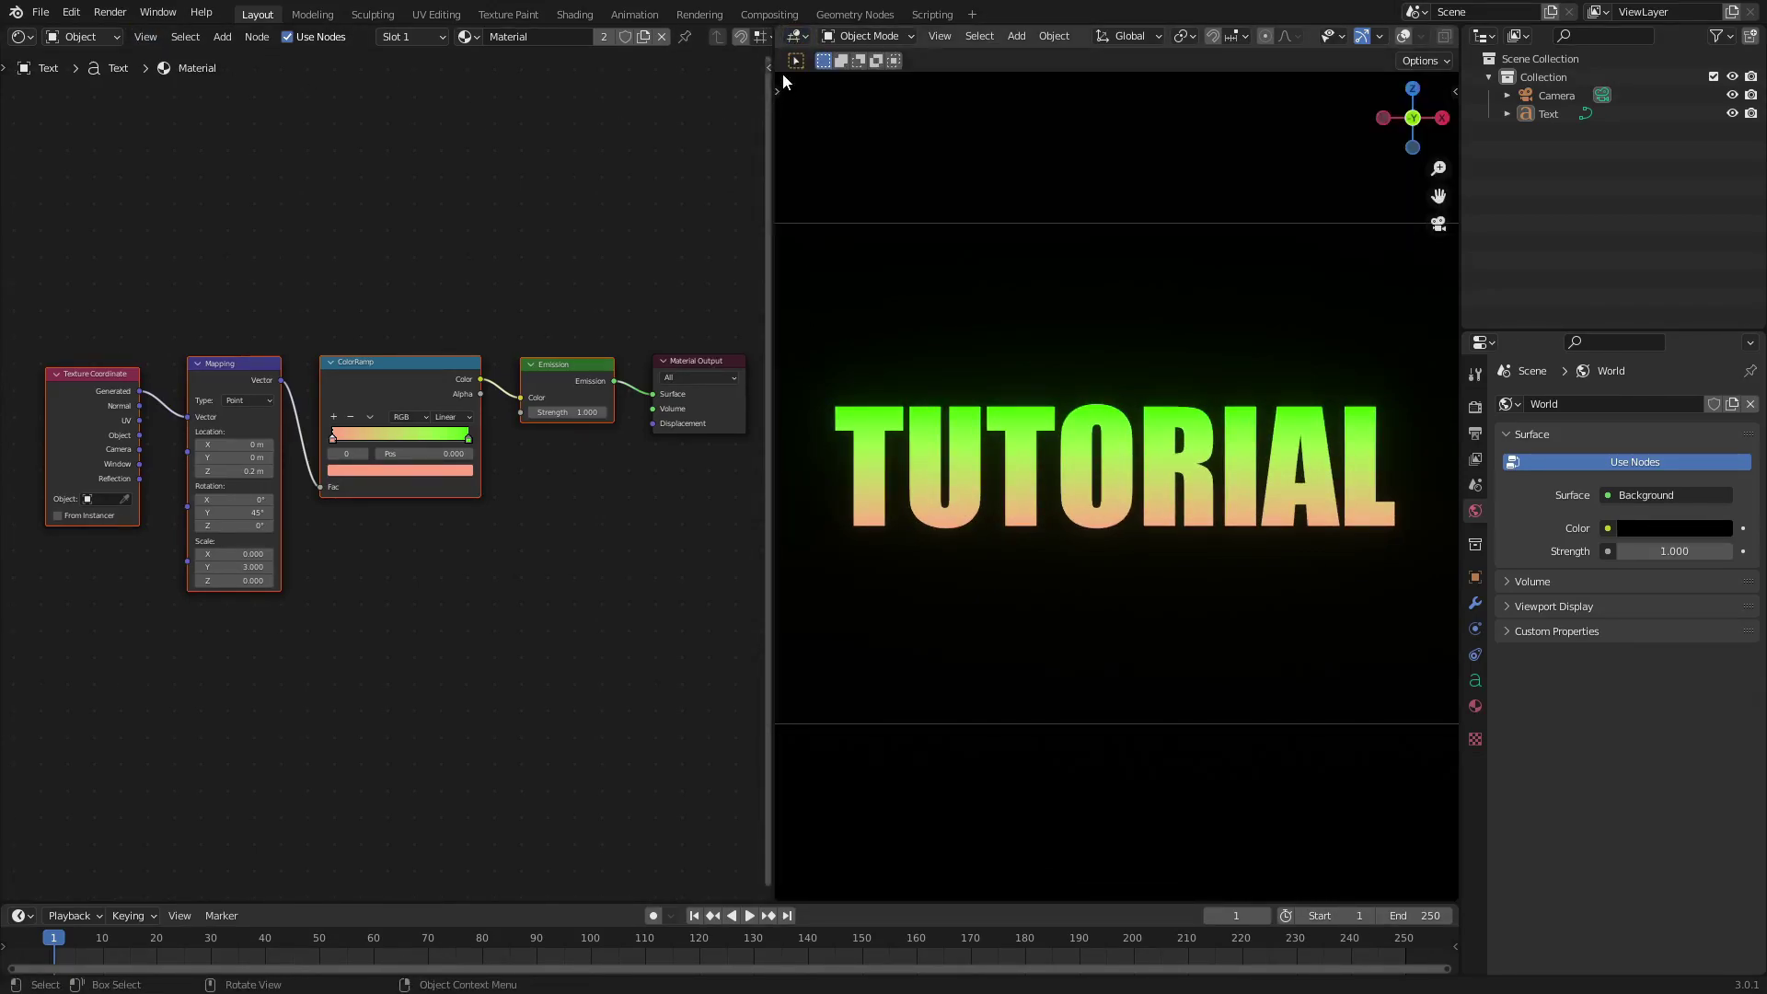
drag(778, 35, 112, 134)
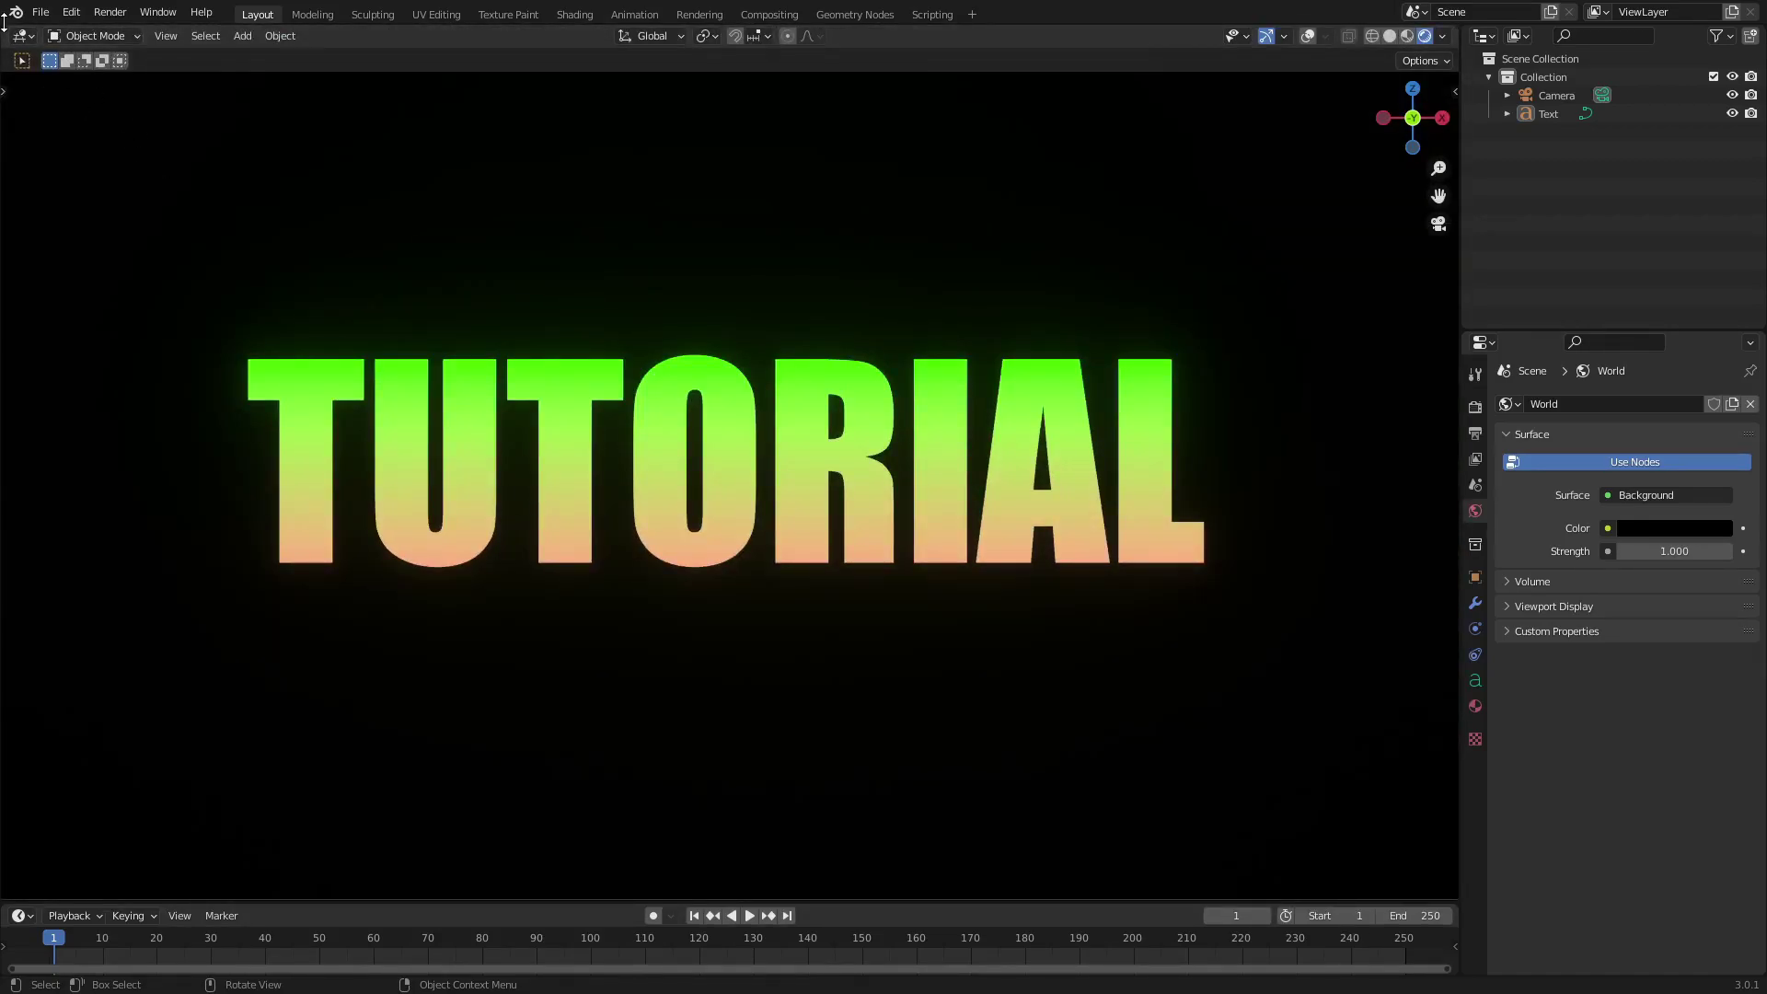
- Split the 3D viewport vertically, set the new area to Shader Editor and hide its node sidebar
mouse_move(4, 27)
mouse_down()
mouse_move(51, 55)
mouse_move(753, 64)
mouse_up()
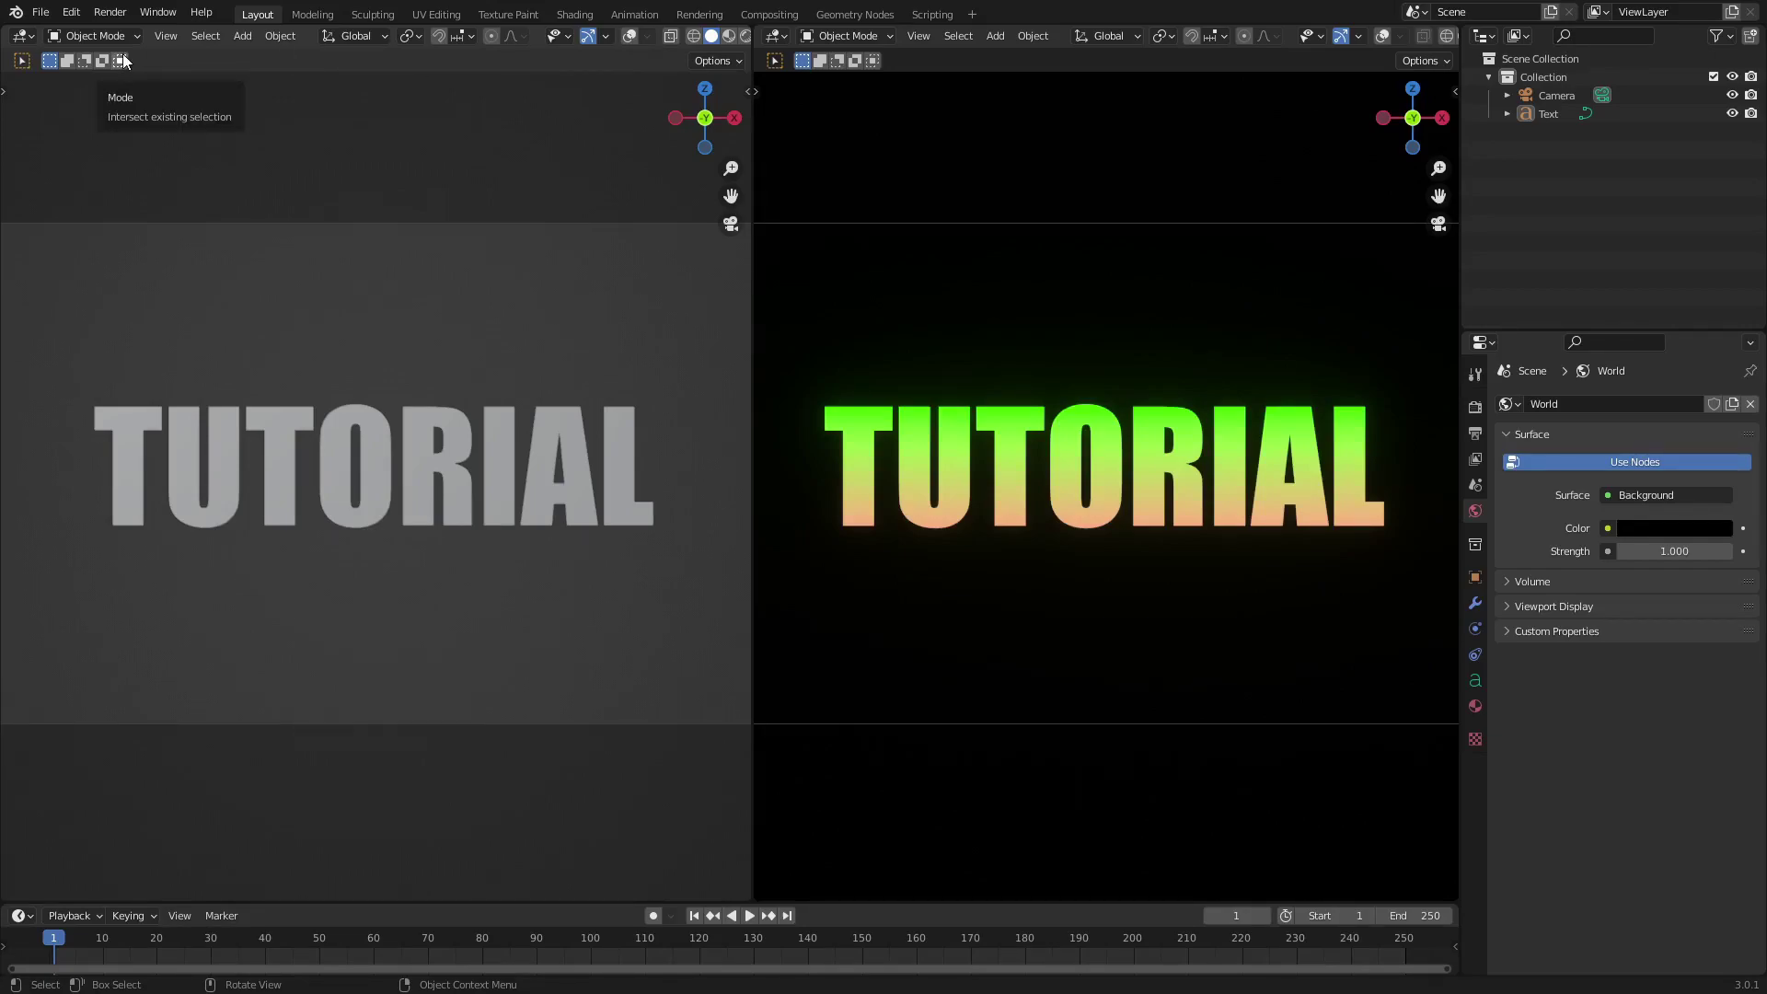
click(23, 36)
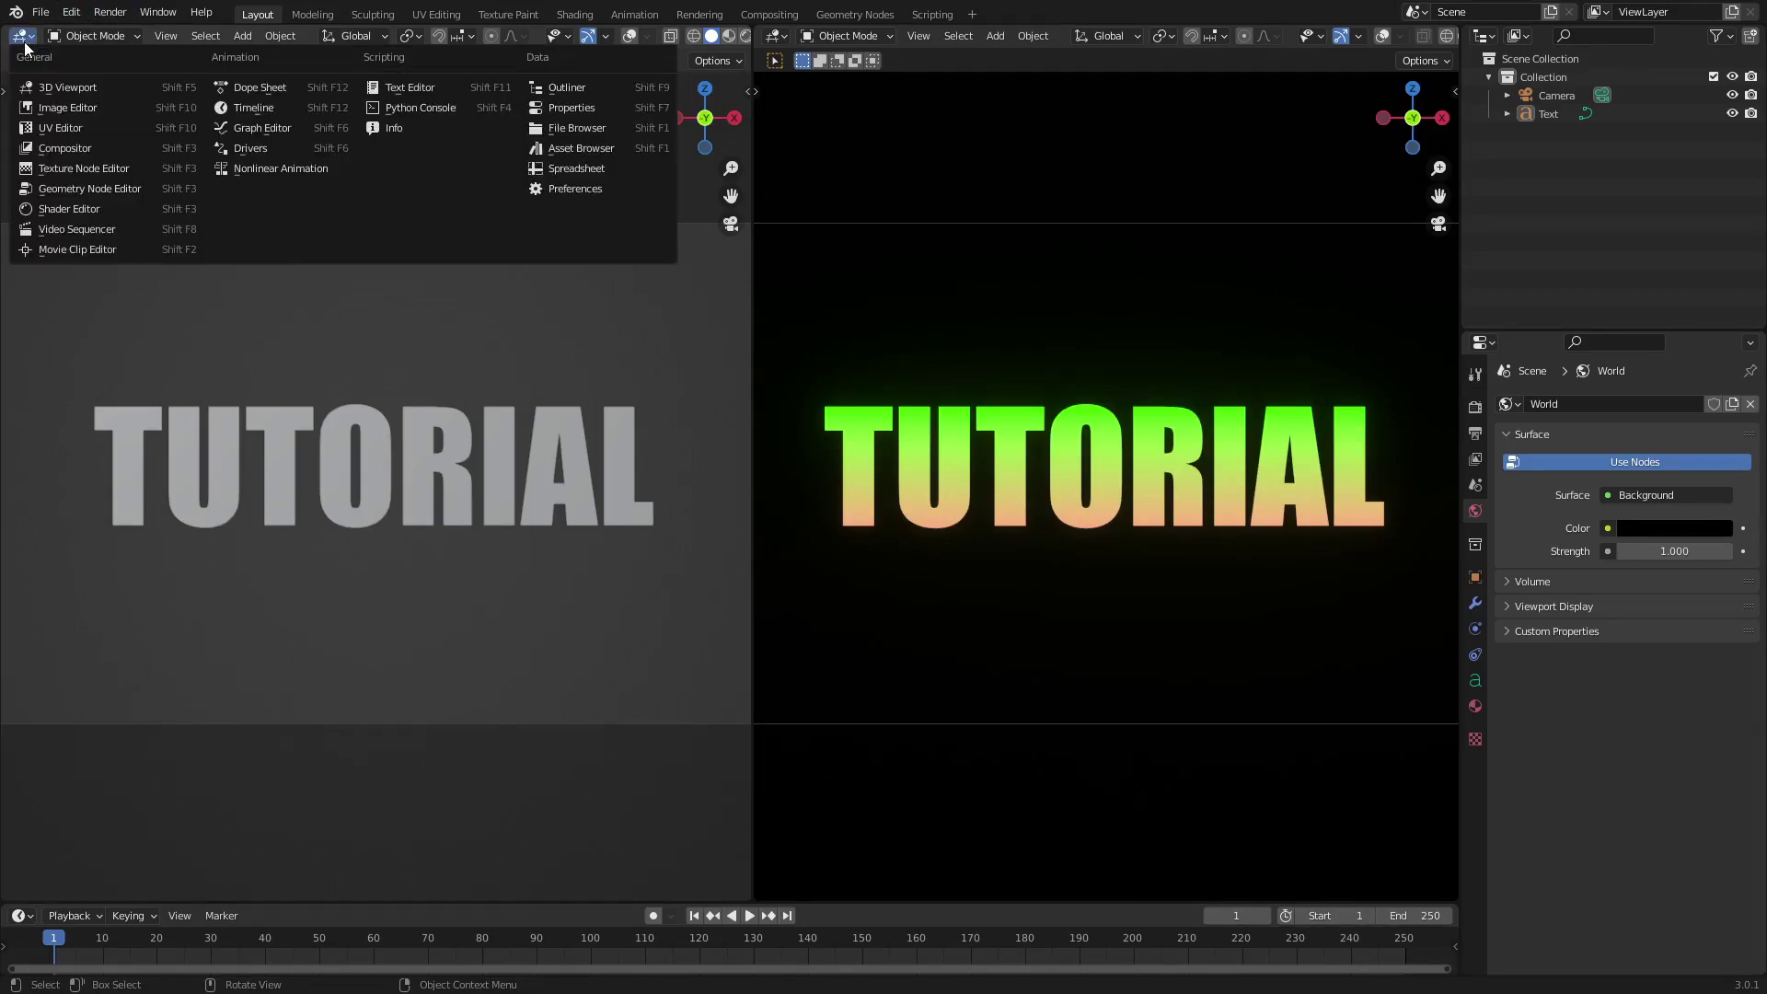
click(69, 204)
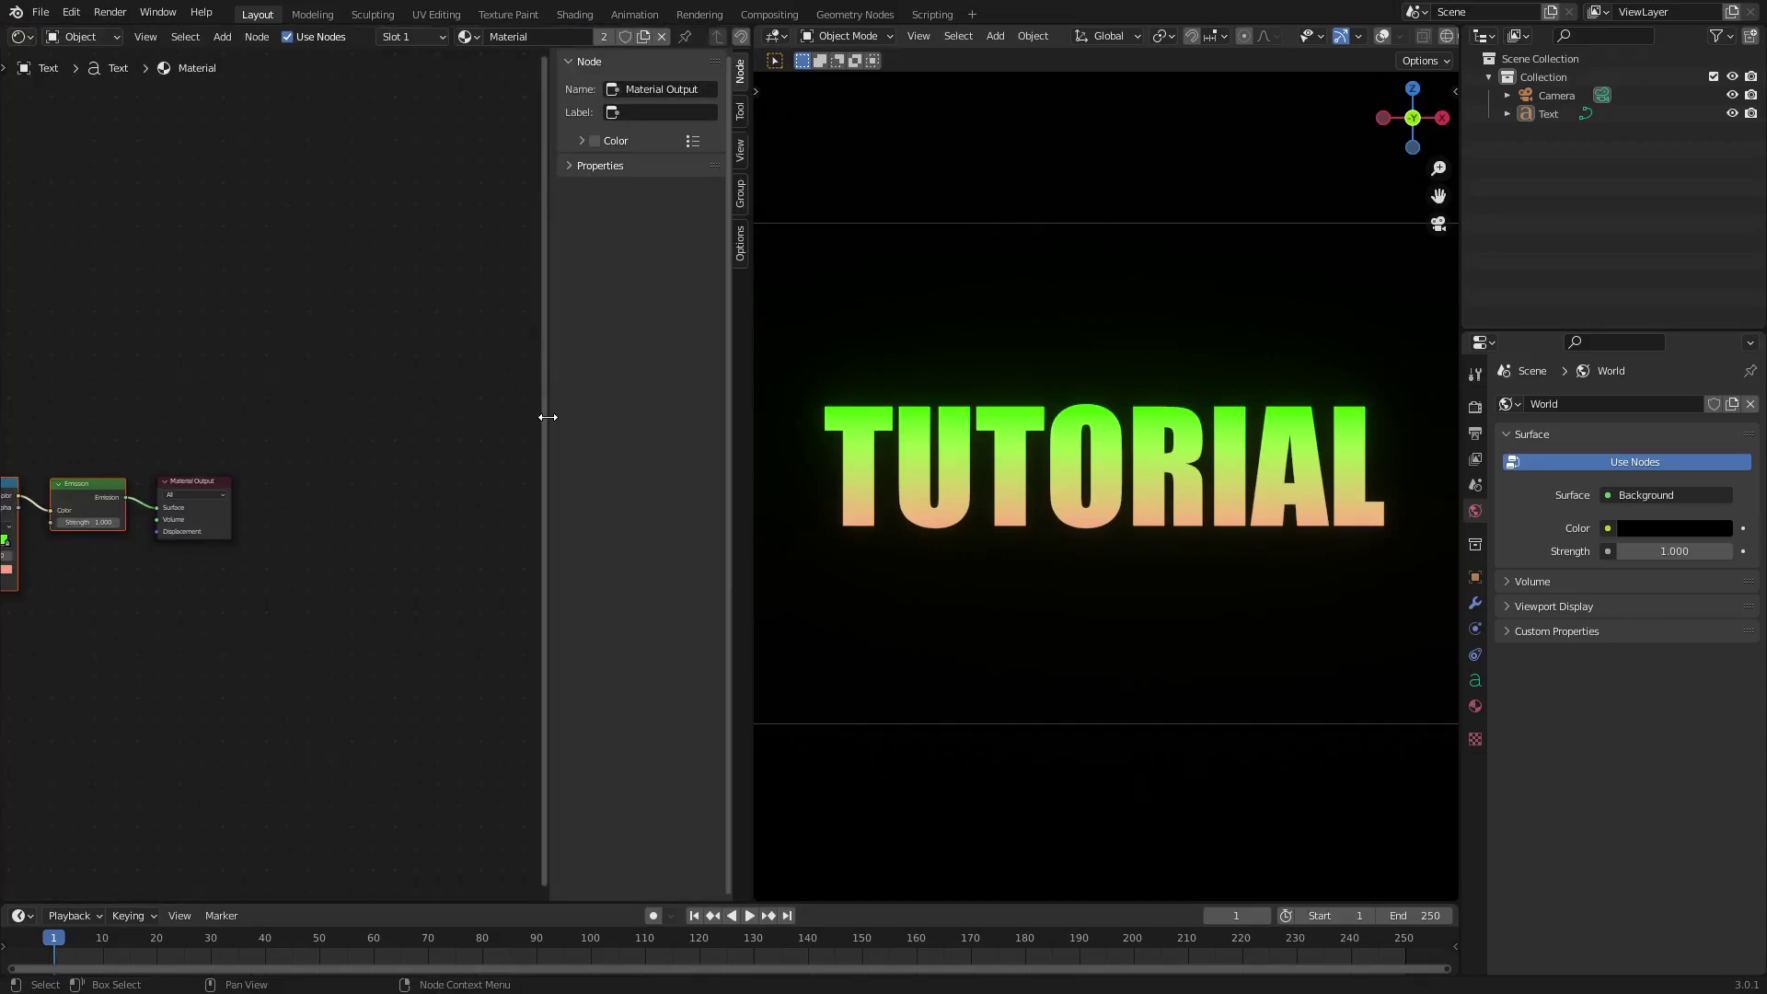
drag(547, 417, 699, 411)
- Add a second Emission node below the existing one and delete it again
middle_drag(261, 359, 443, 206)
scroll(586, 253, up, 3)
click(407, 344)
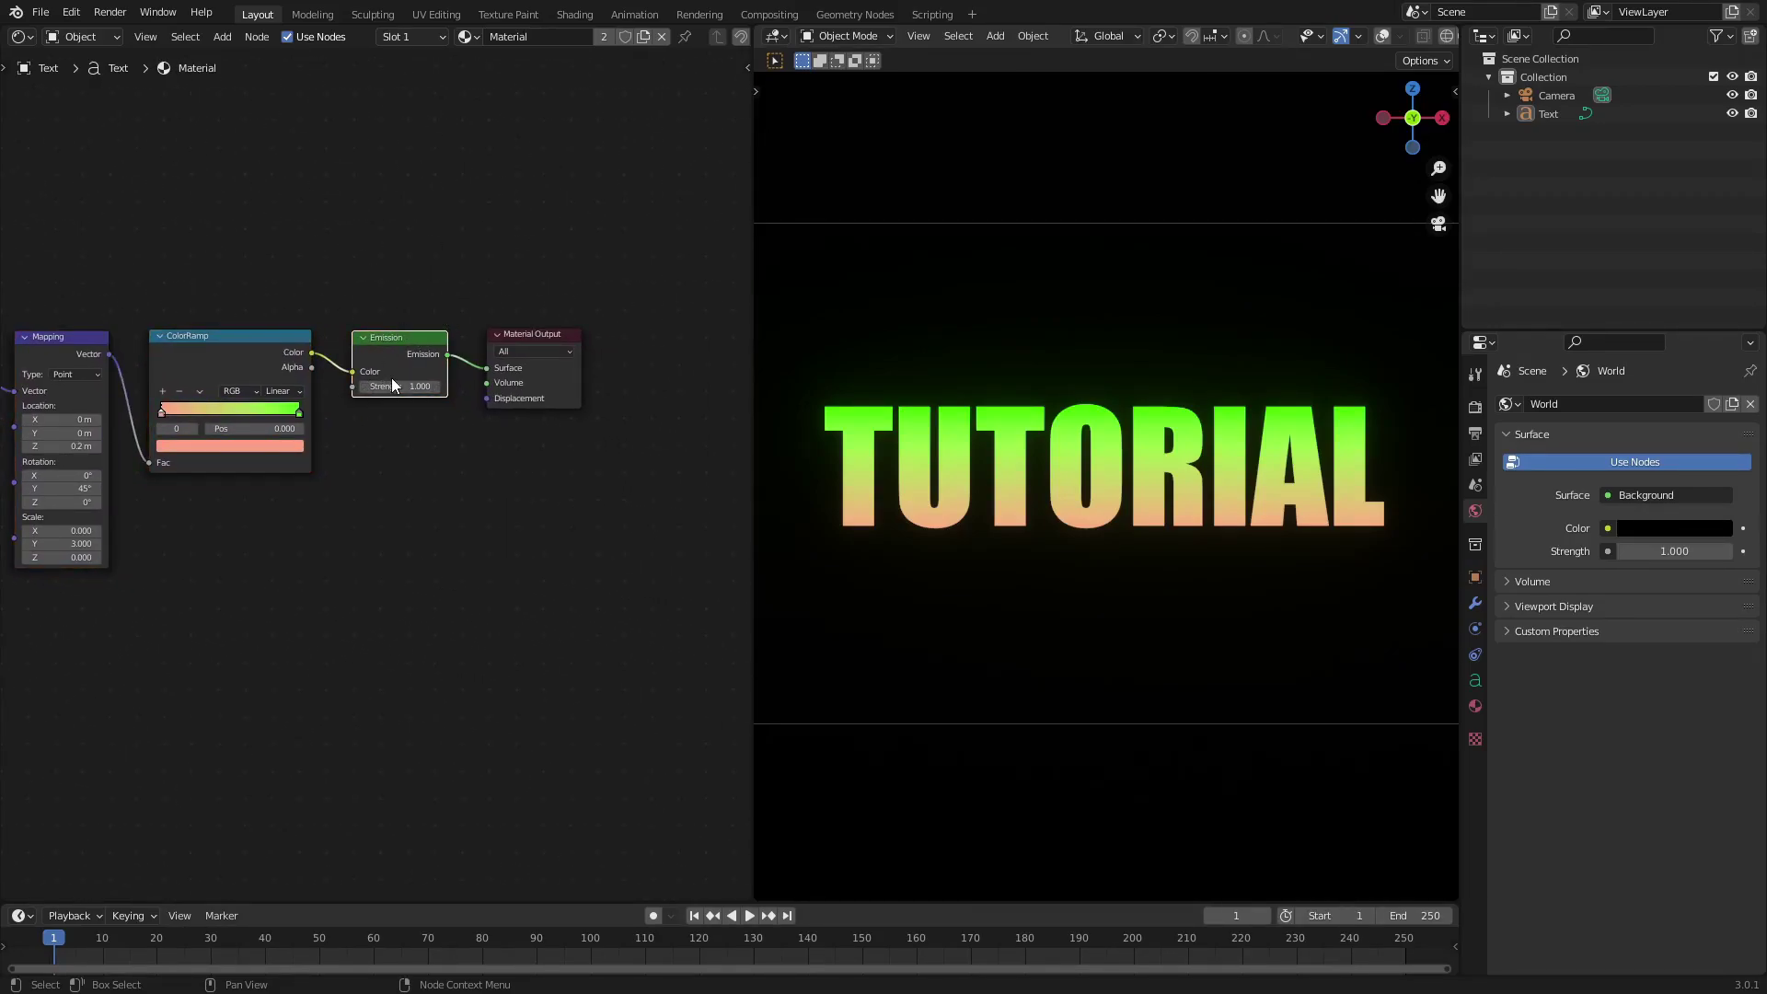
key(shift+a)
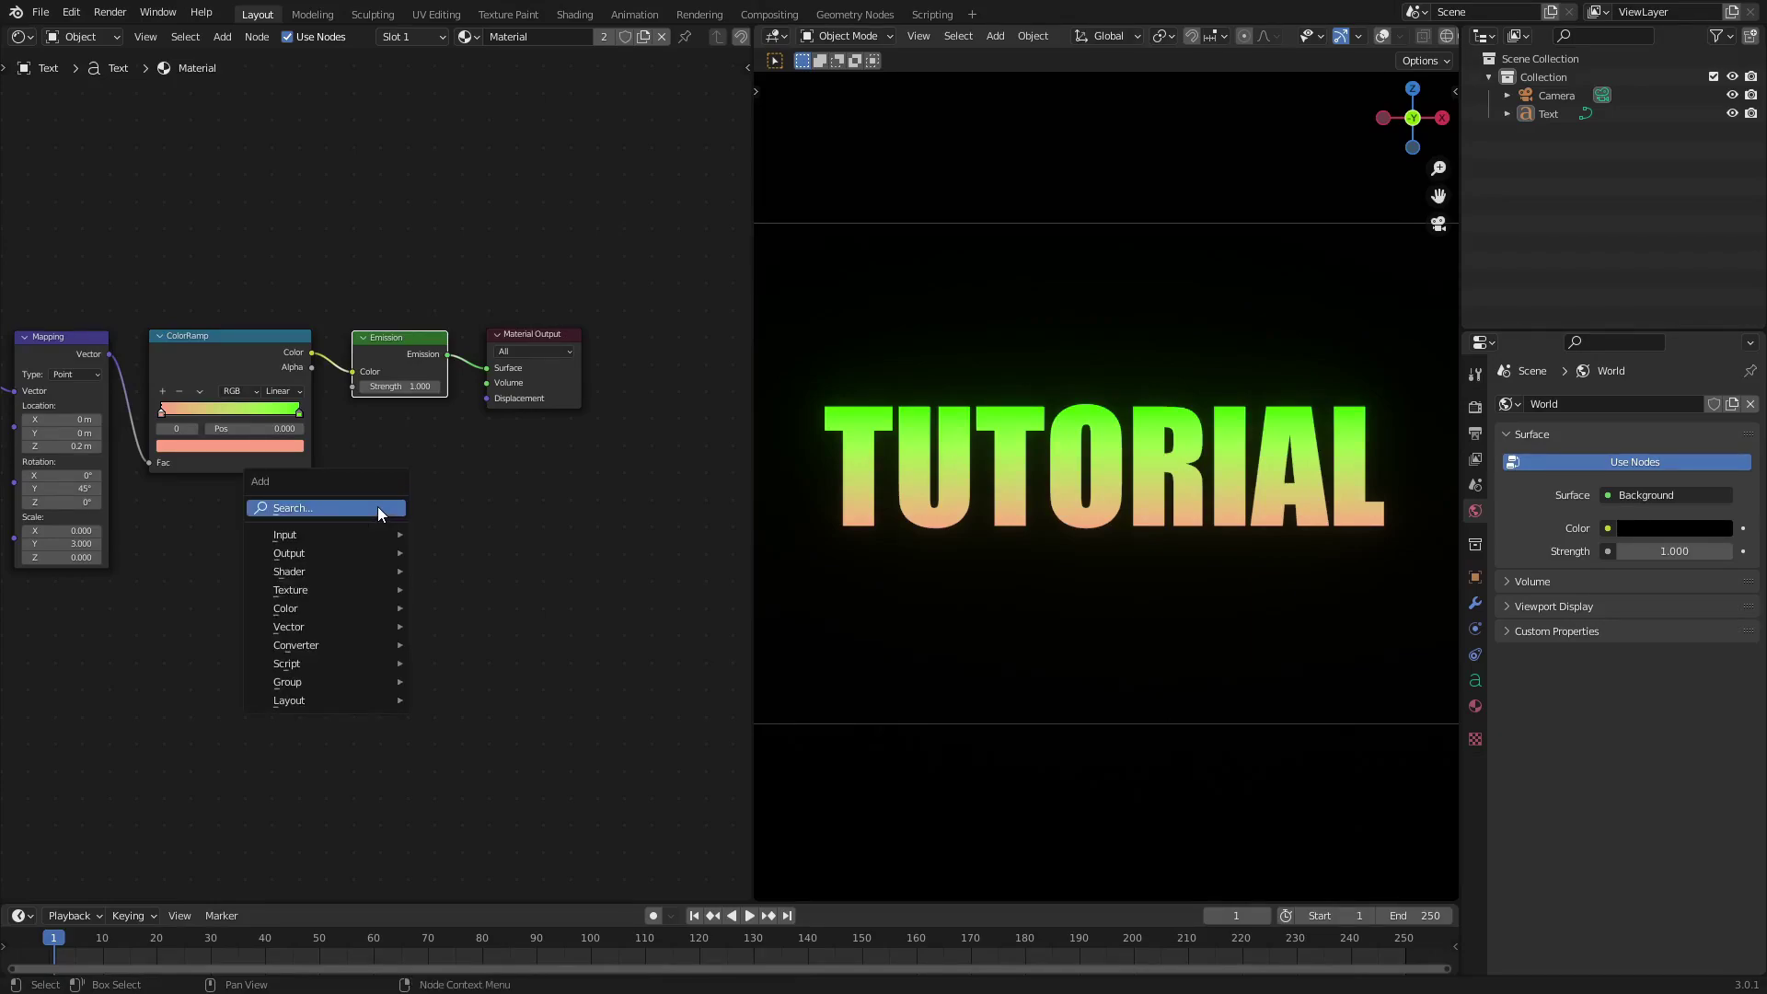
click(377, 508)
text(emi)
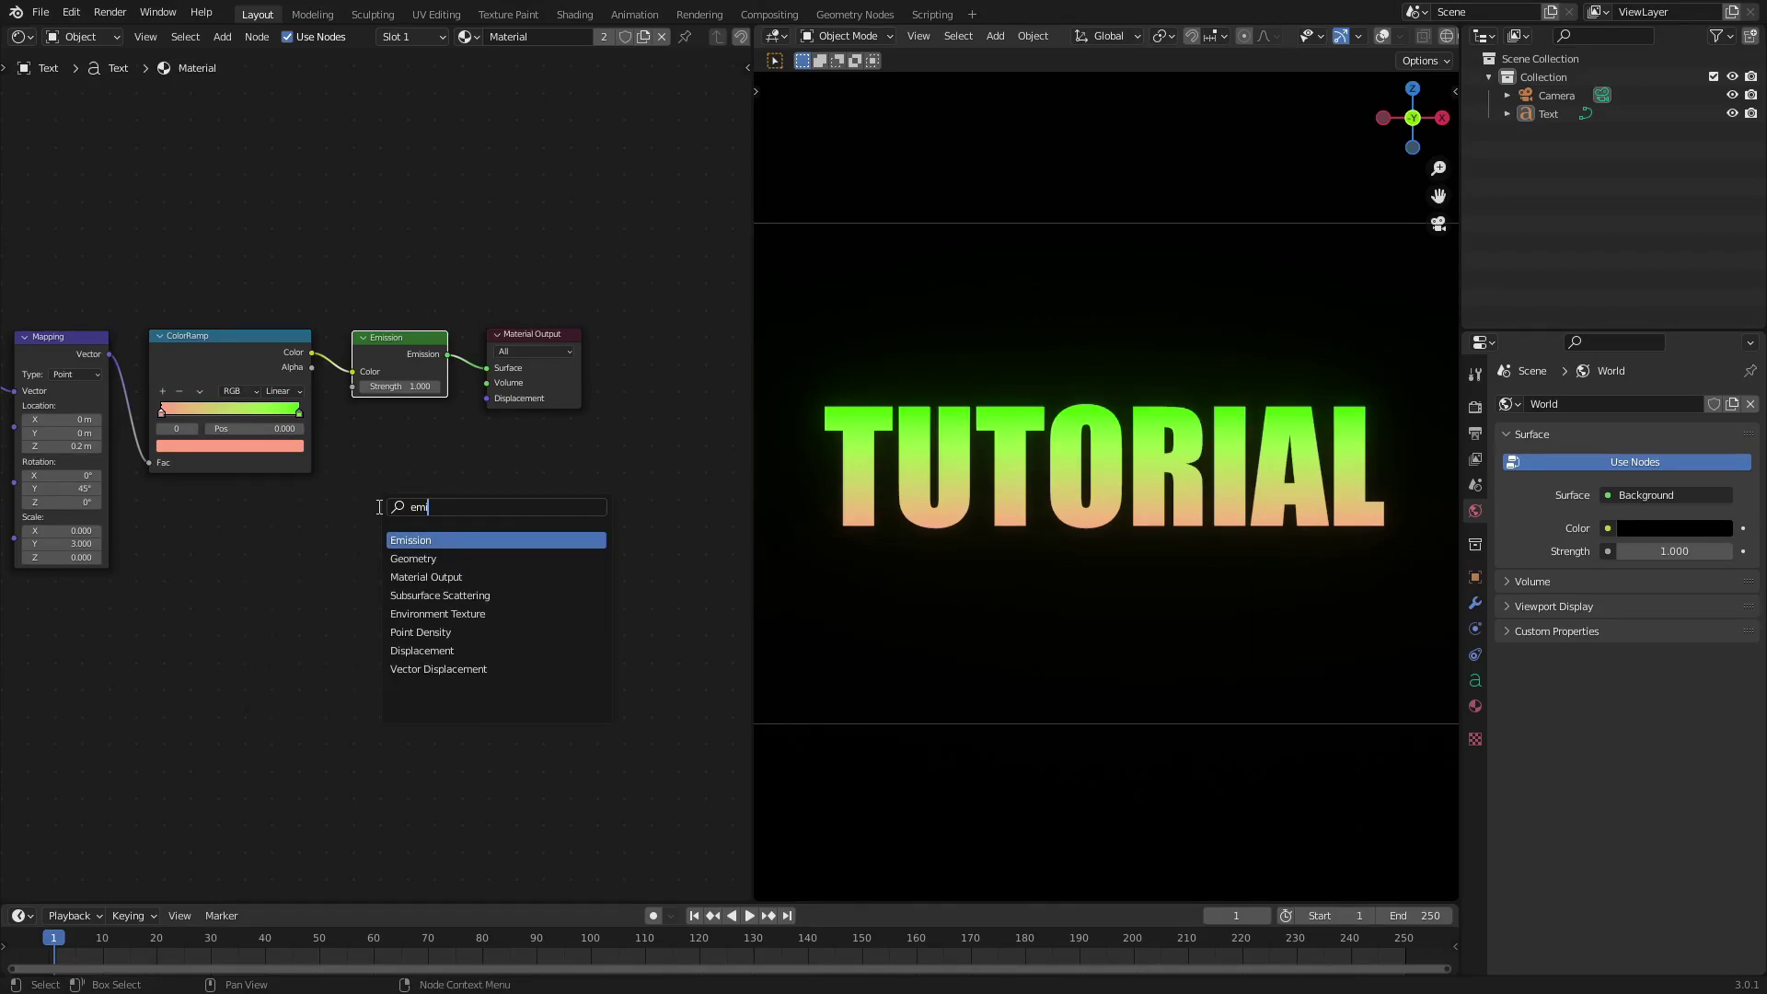
click(455, 543)
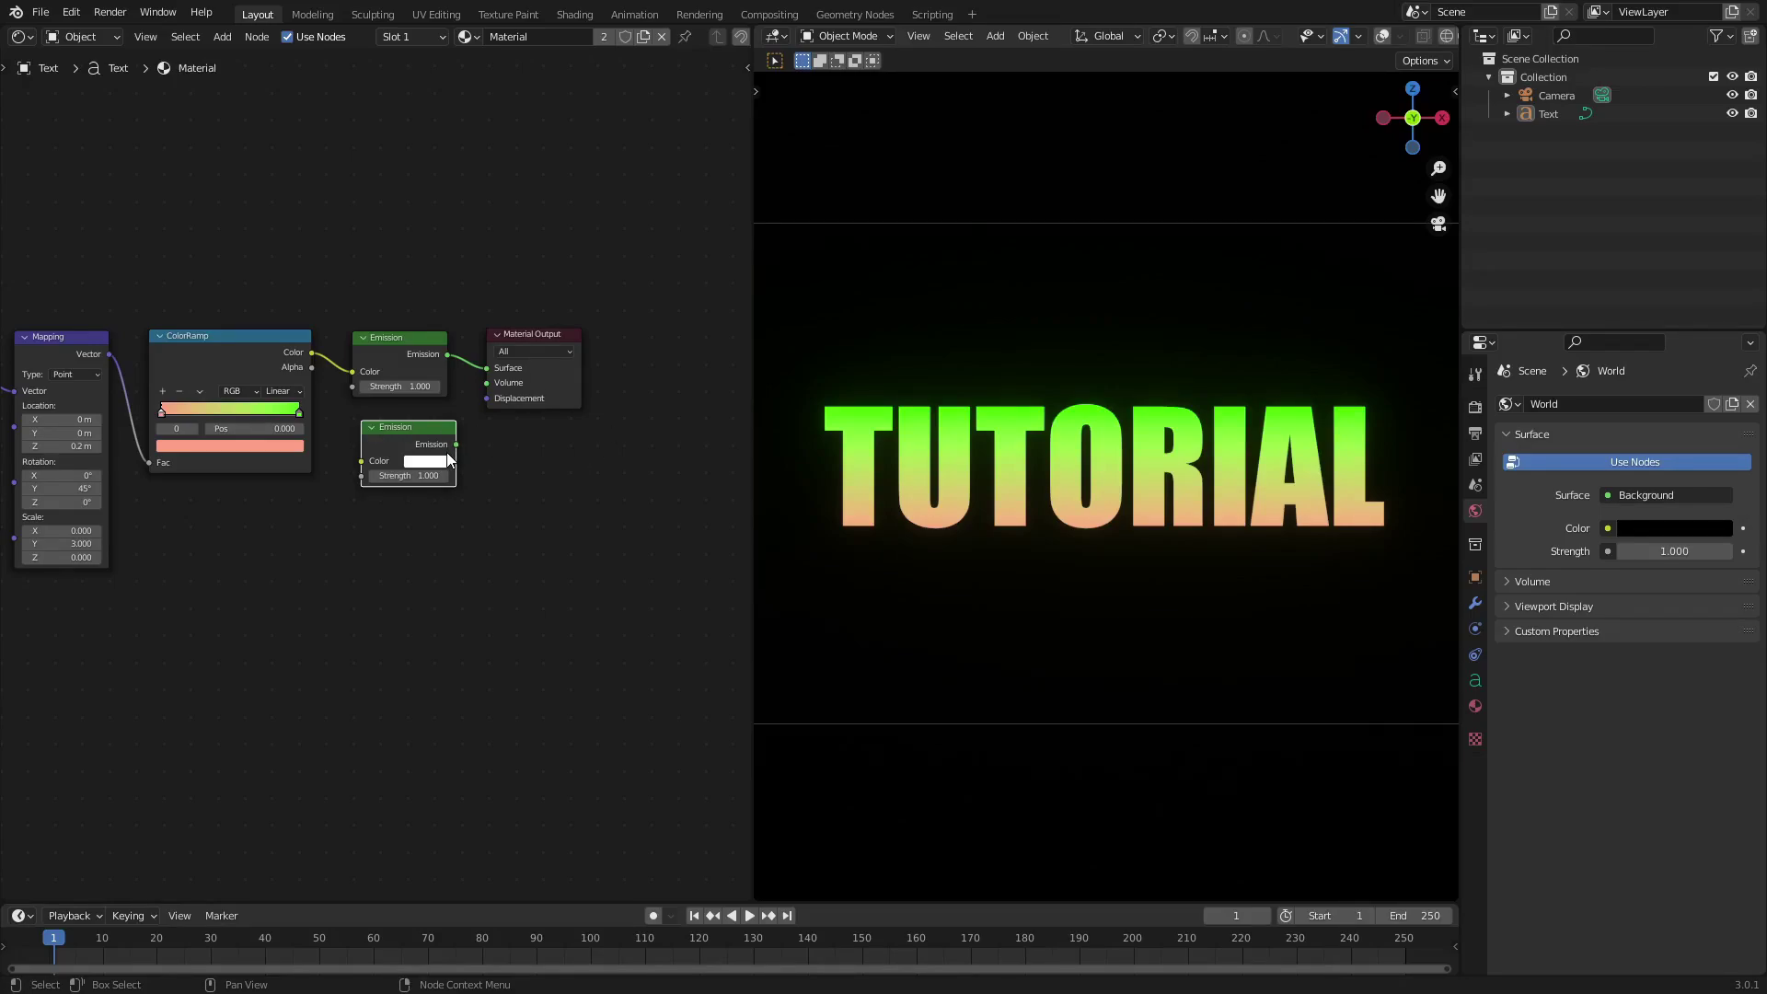
key(x)
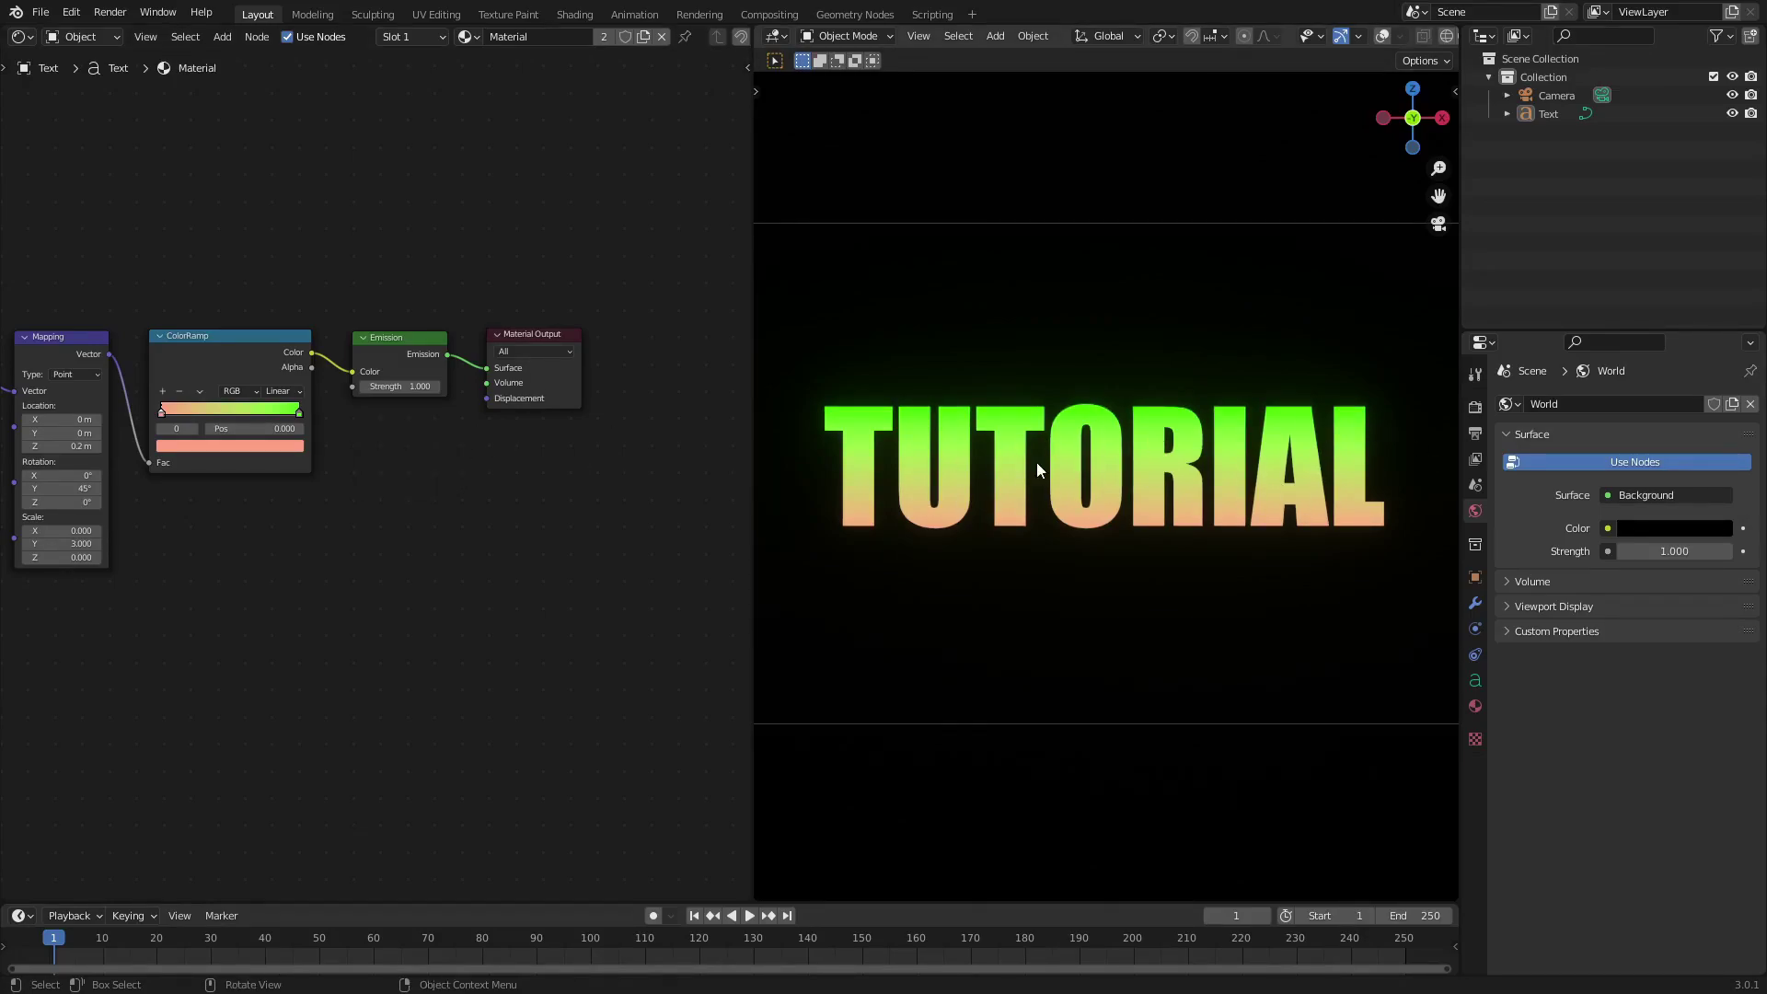
- Add a second ColorRamp node below the existing one and delete it again
middle_drag(436, 472, 595, 439)
click(367, 313)
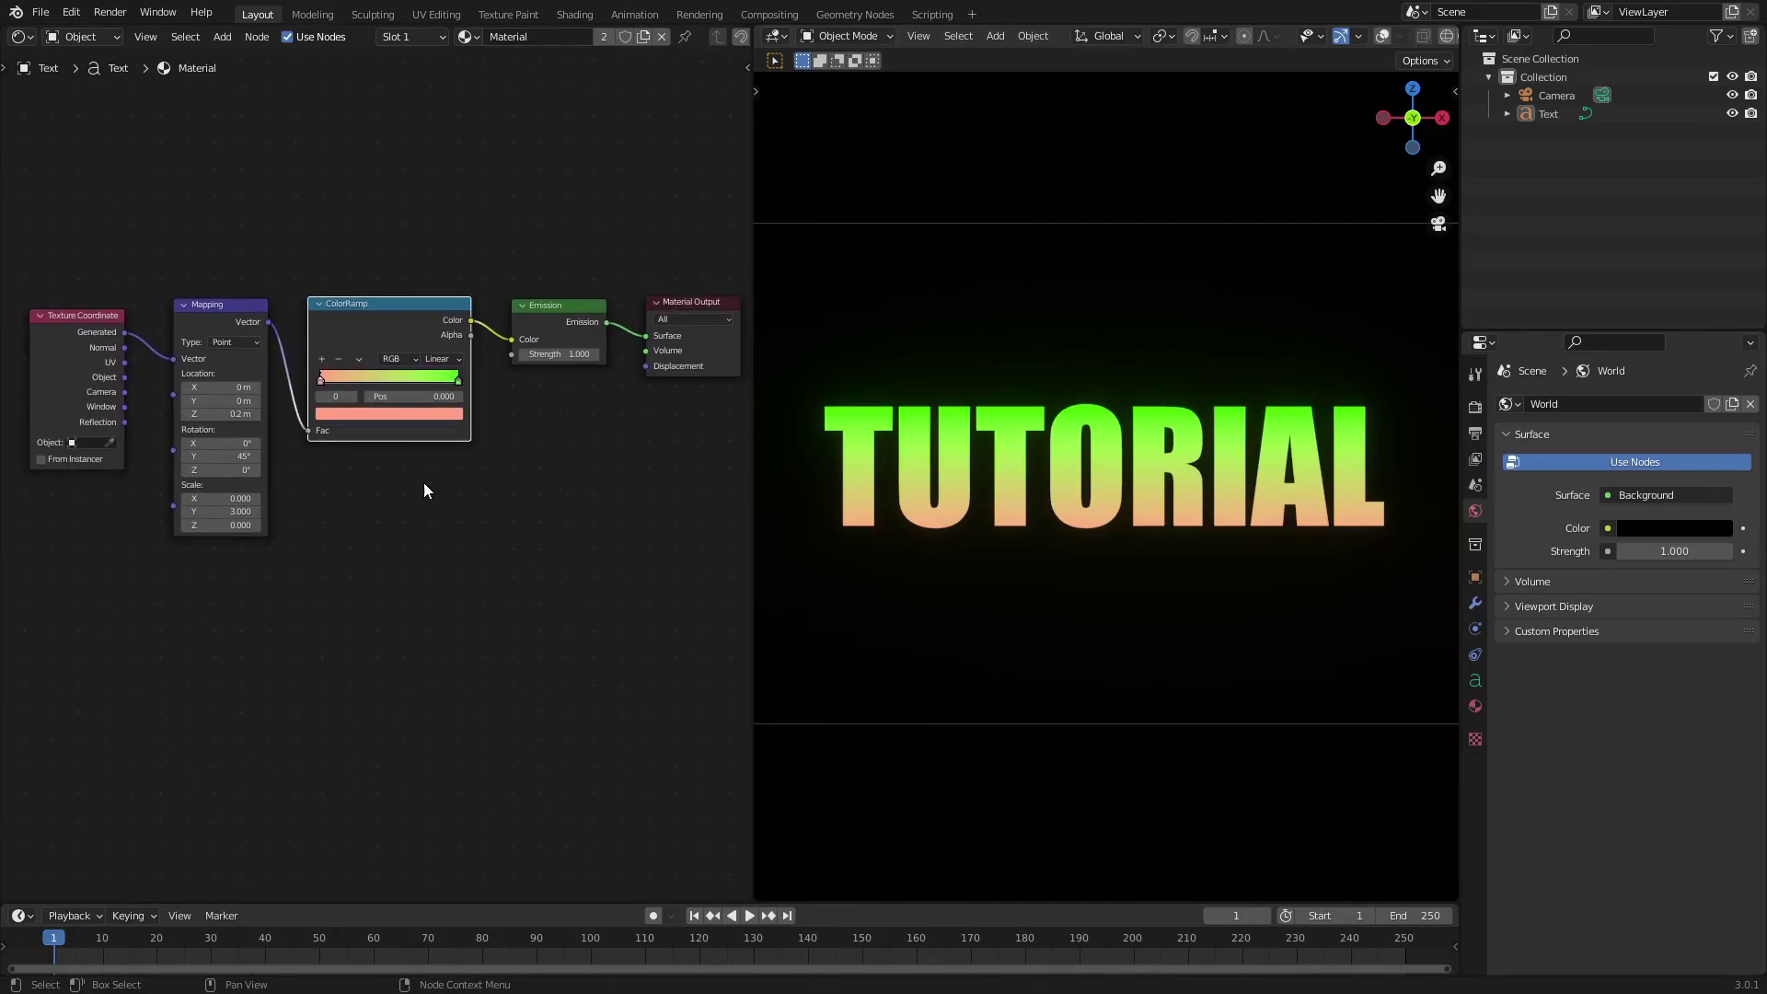
key(shift+a)
text(color)
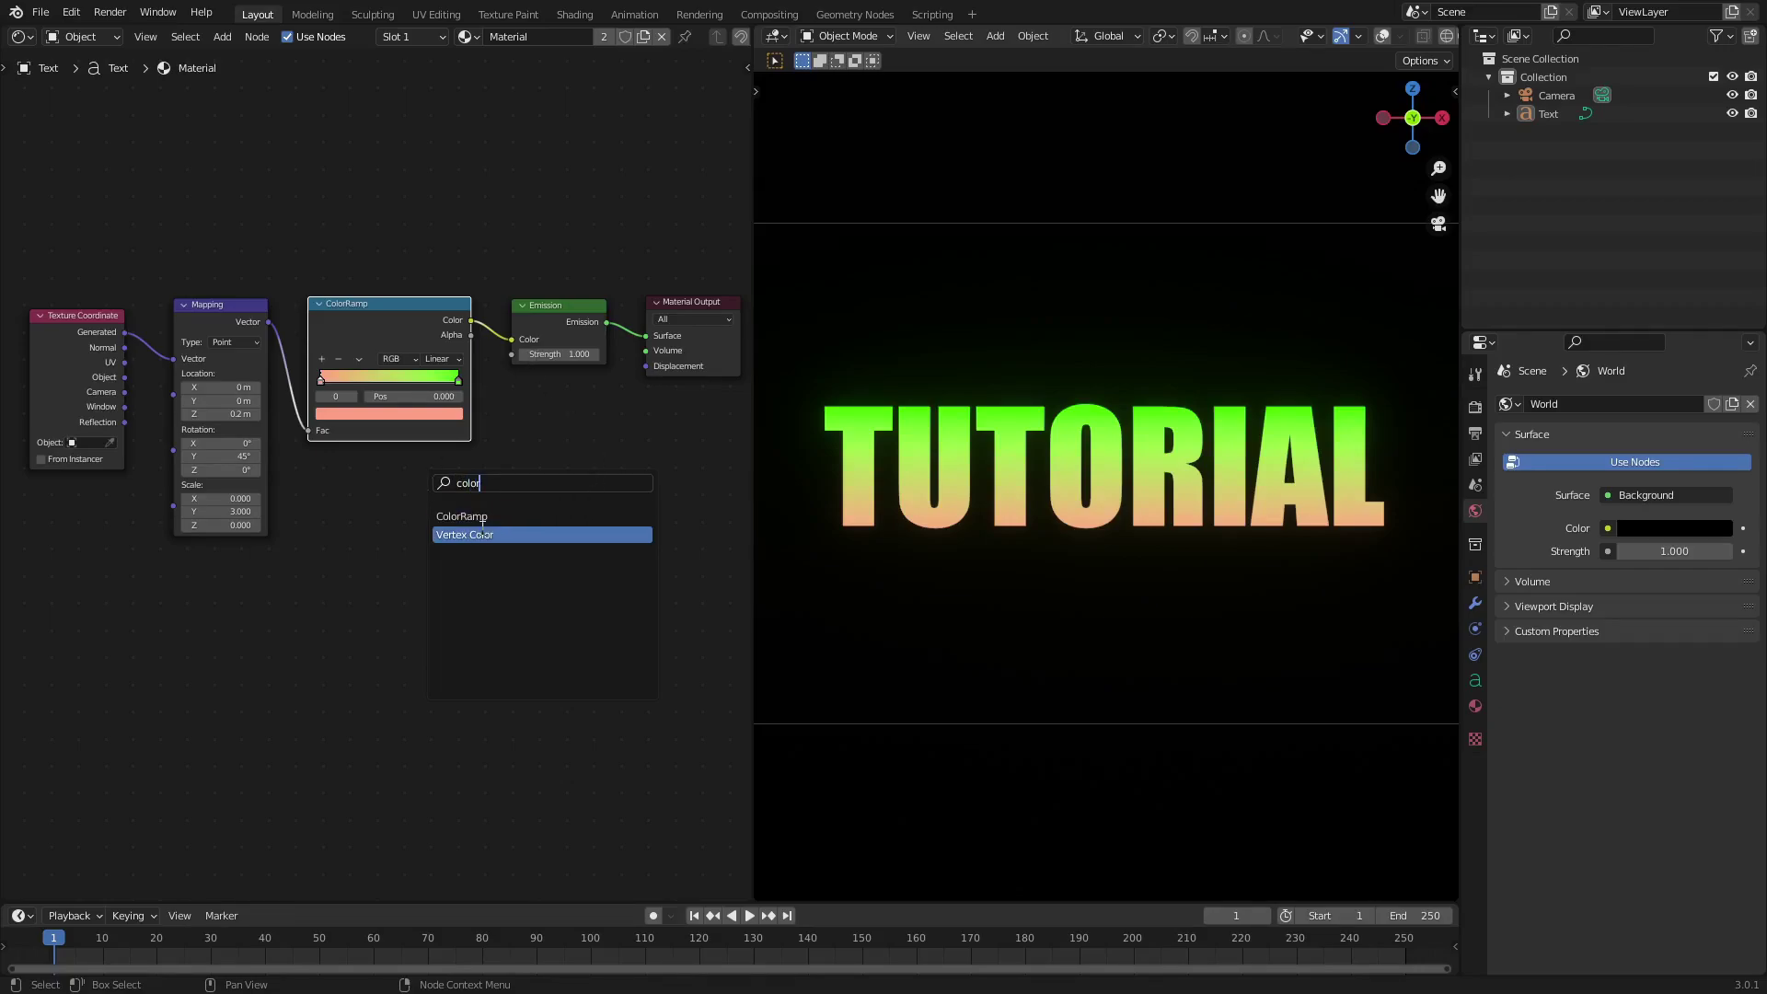
key(Return)
click(377, 482)
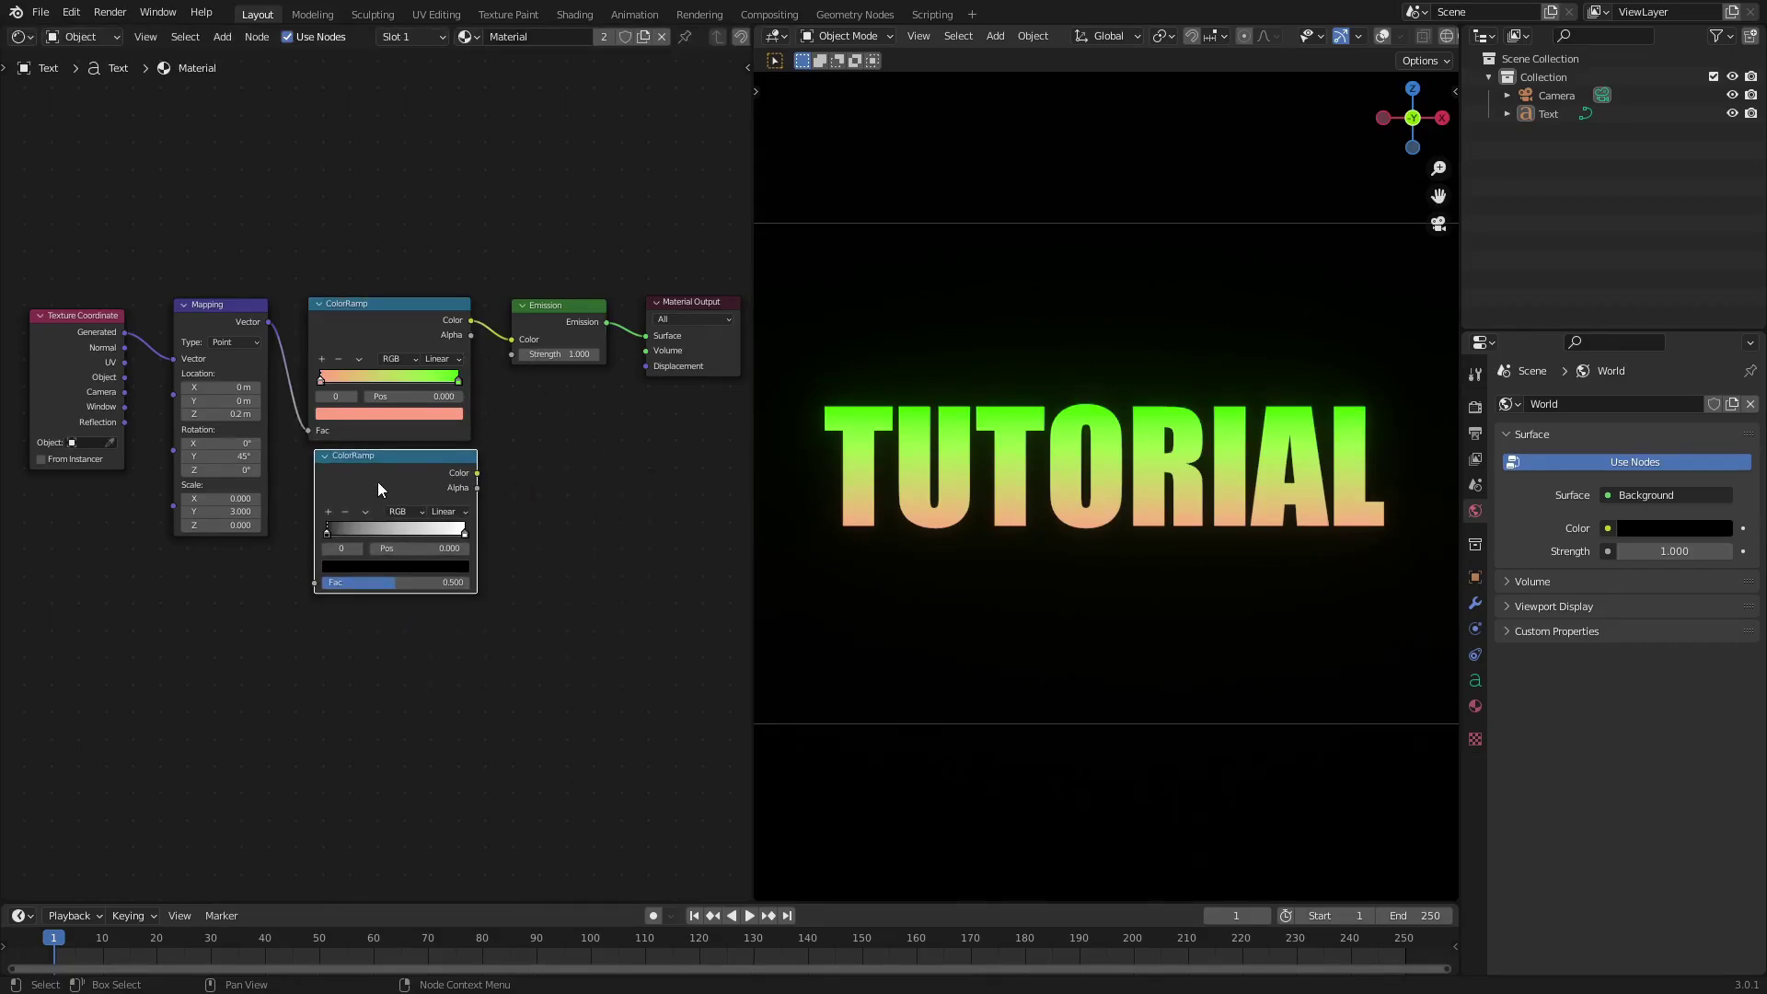
scroll(378, 483, up, 1)
key(x)
- Inspect the ColorRamp's green and salmon color stops by selecting each in turn
scroll(556, 352, up, 1)
click(531, 373)
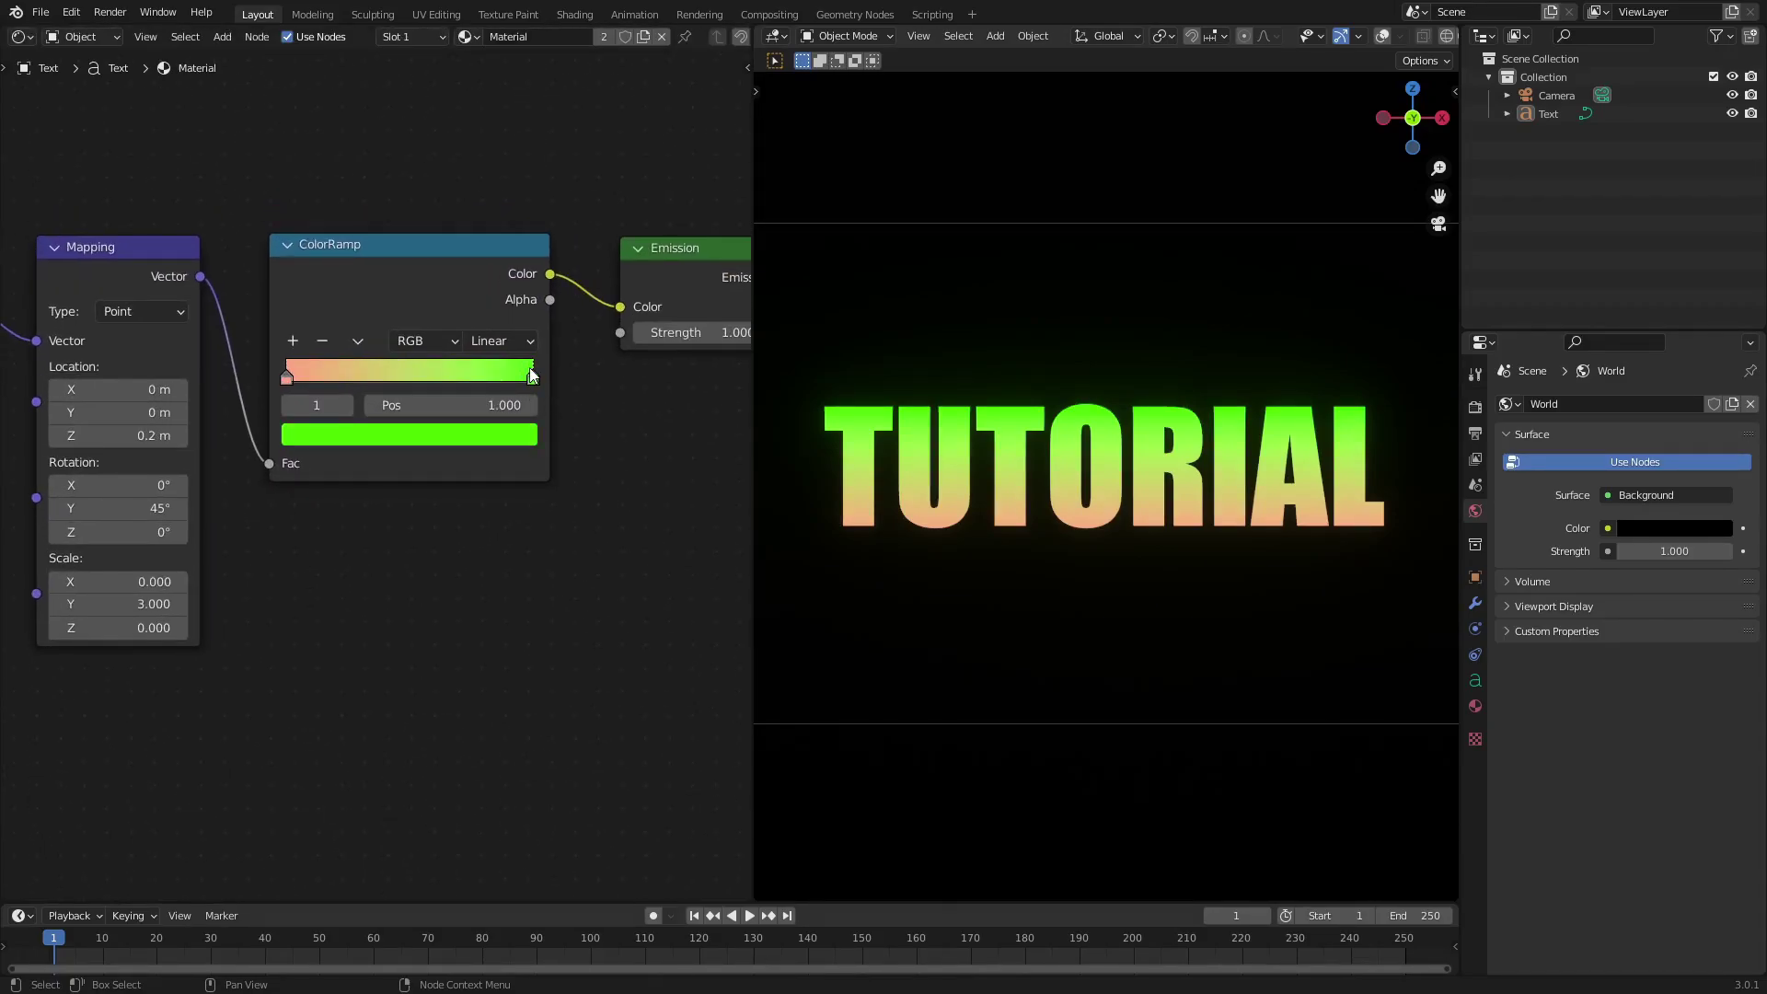
click(300, 374)
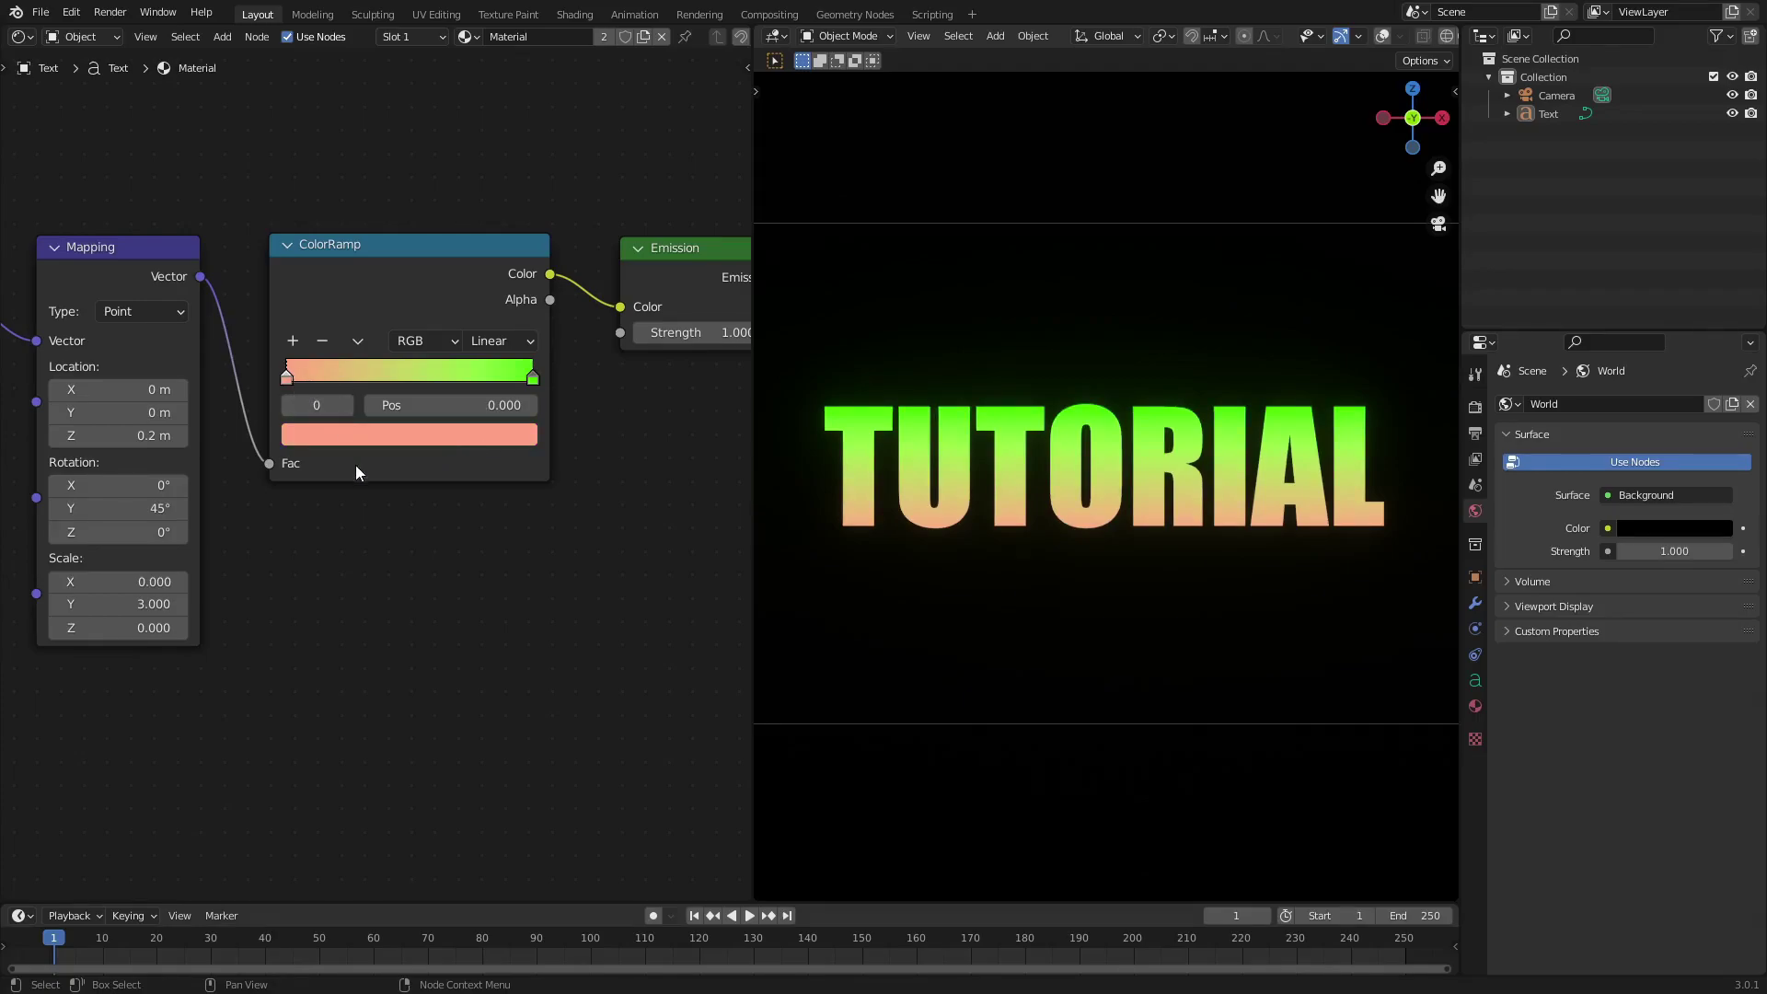
- Add a second Mapping node below the existing one and discard it
middle_drag(399, 531, 572, 527)
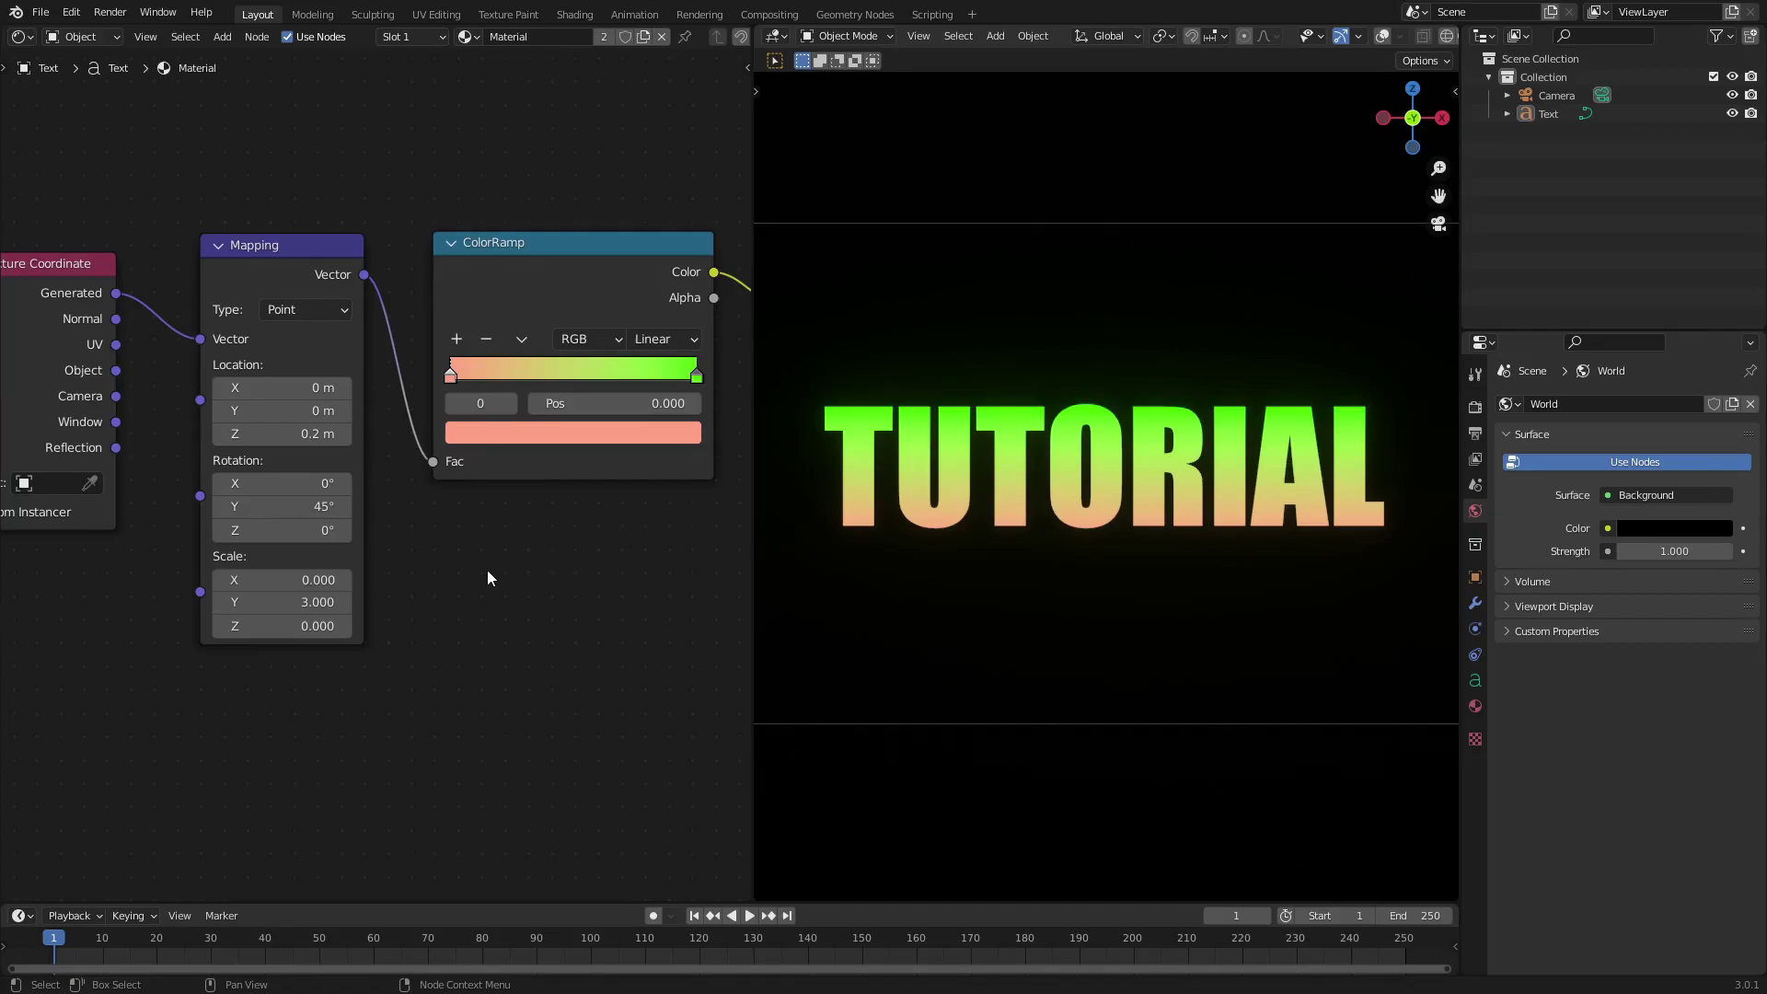
scroll(487, 570, down, 1)
middle_drag(488, 569, 627, 530)
click(395, 238)
drag(213, 256, 224, 233)
middle_drag(374, 683, 390, 611)
key(shift+a)
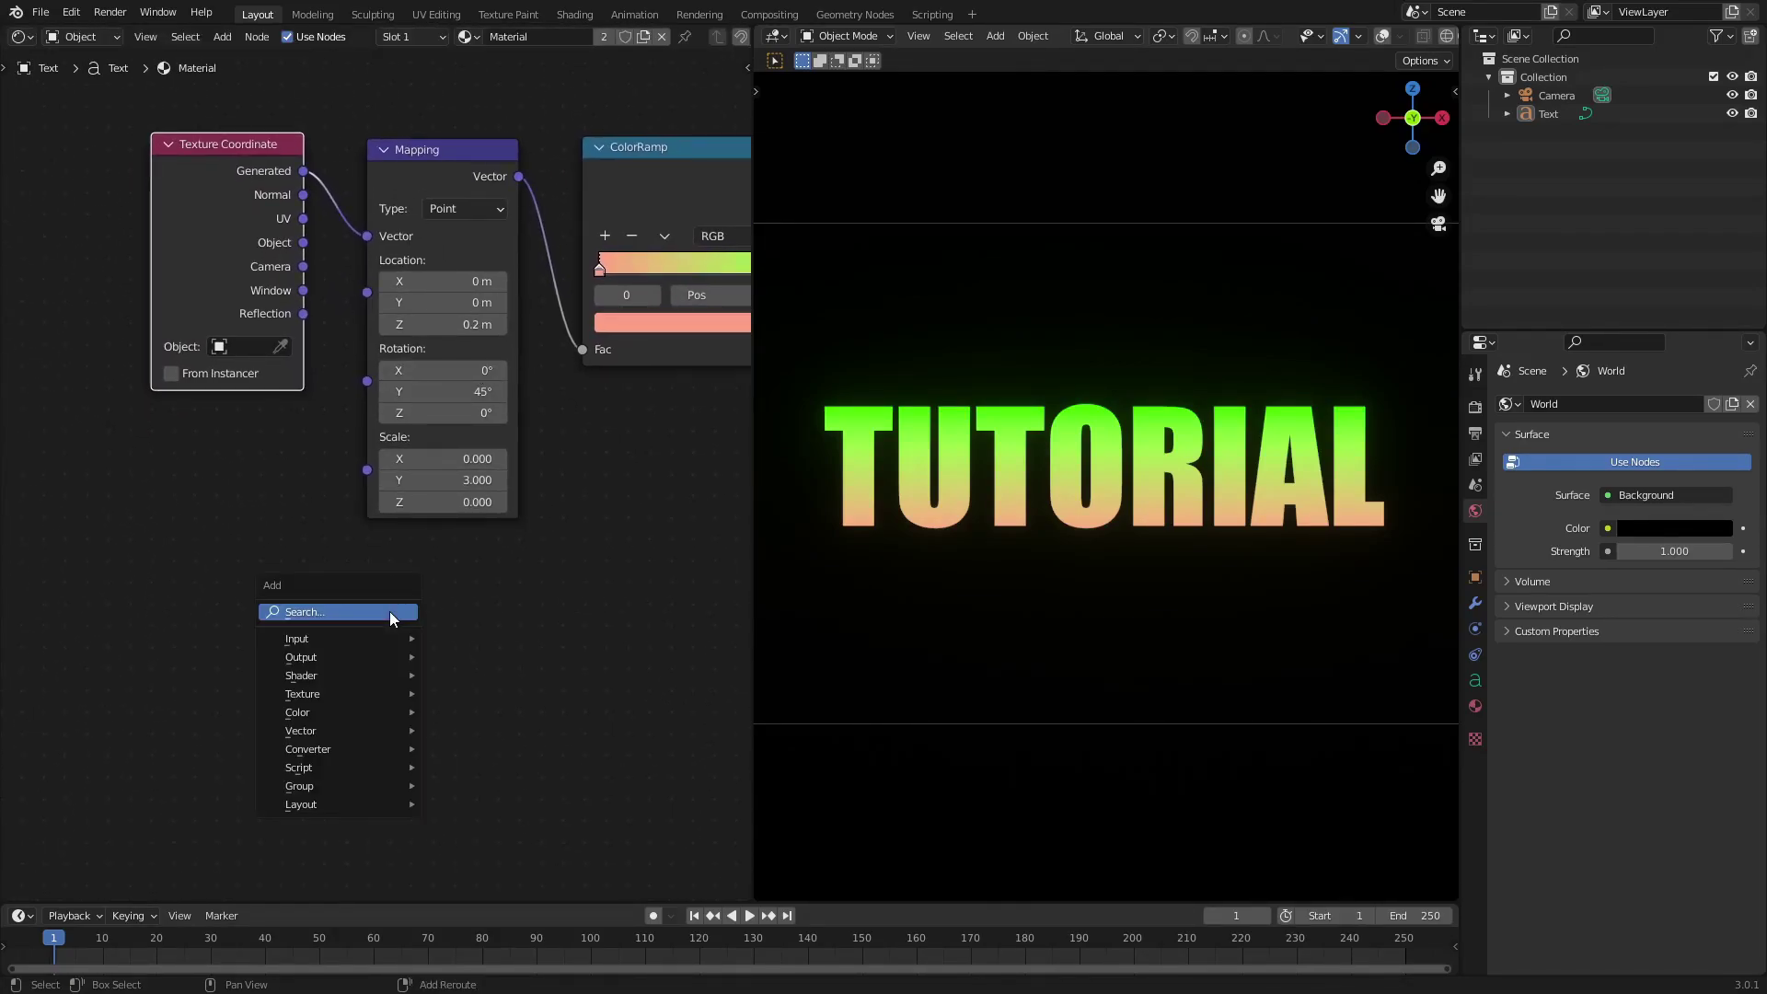
text(t)
key(BackSpace)
text(mapp)
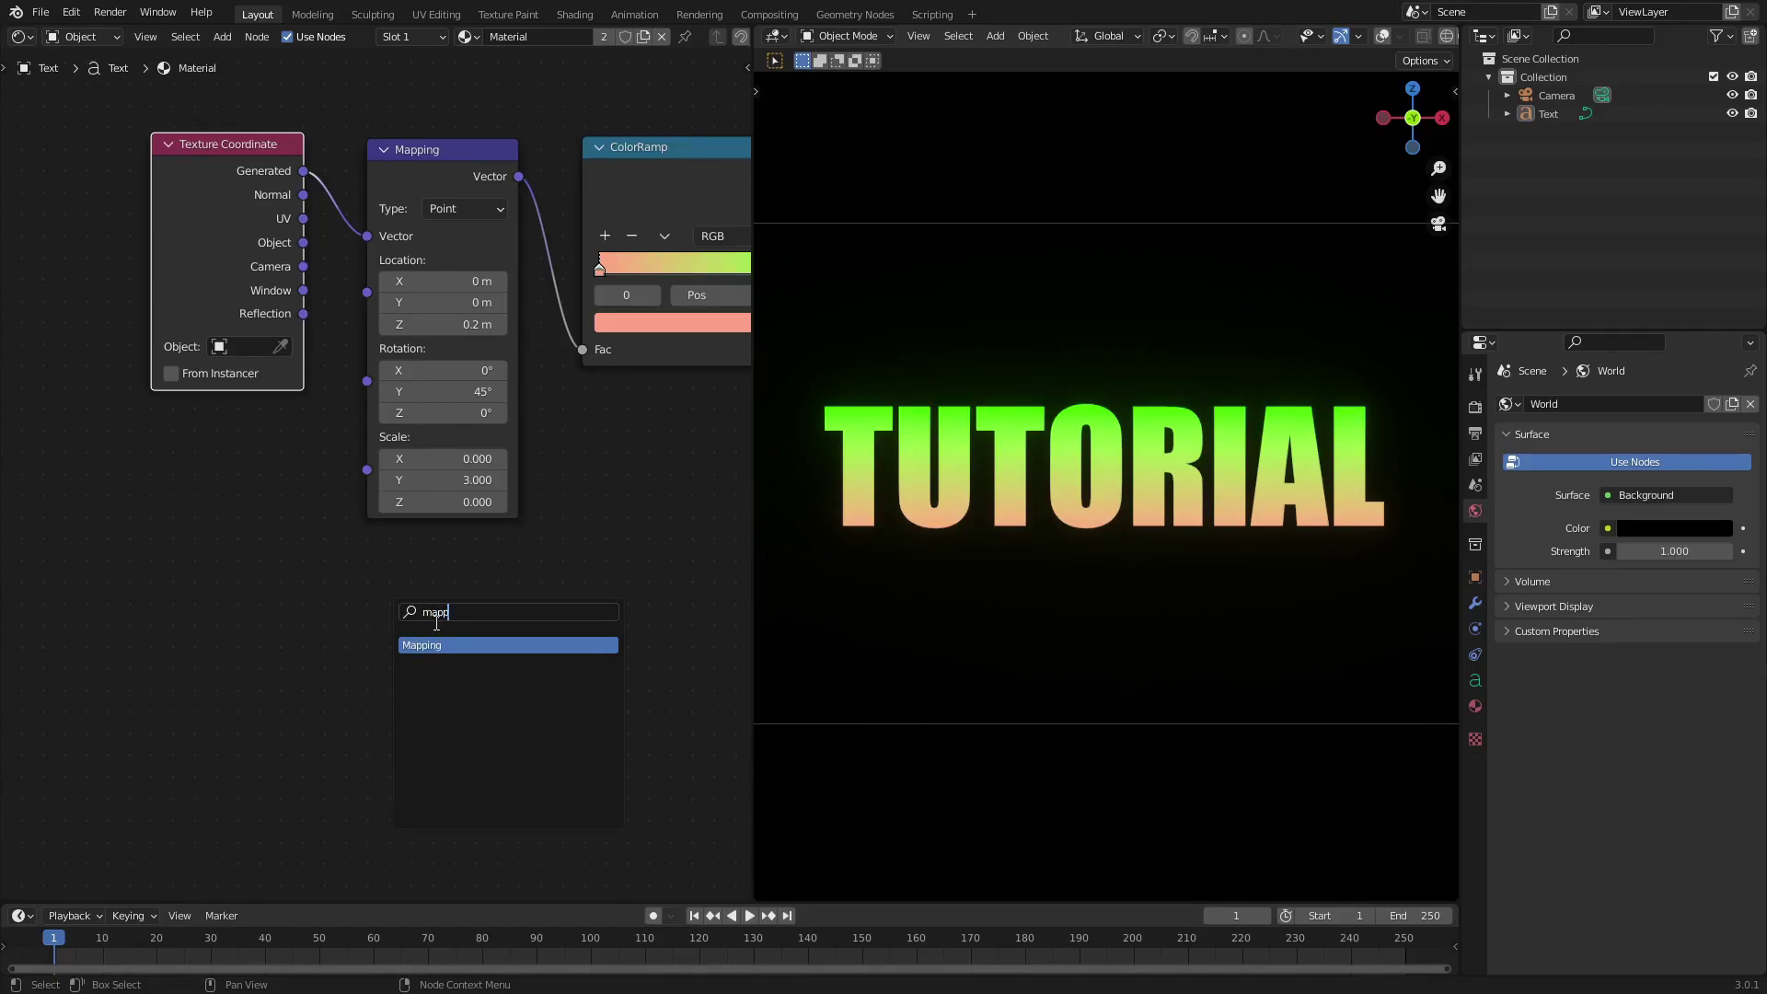
key(Return)
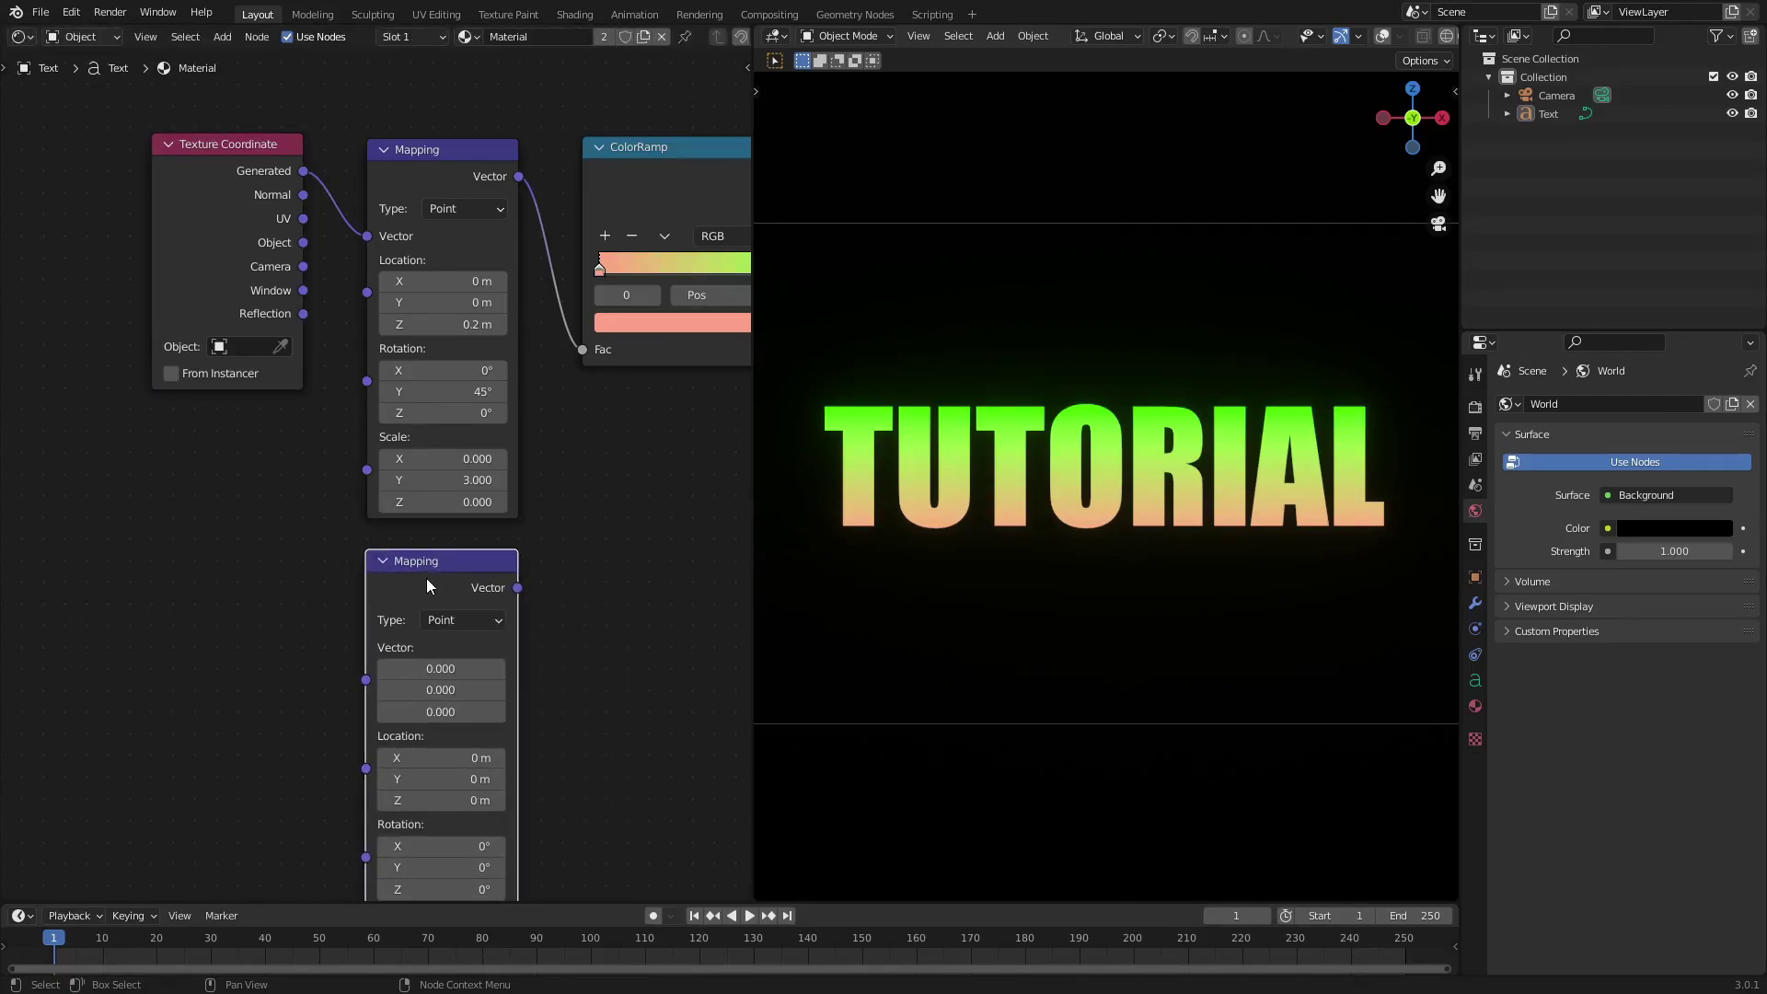
key(Escape)
- Add a second Texture Coordinate node to the material and discard it
key(shift+a)
text(te)
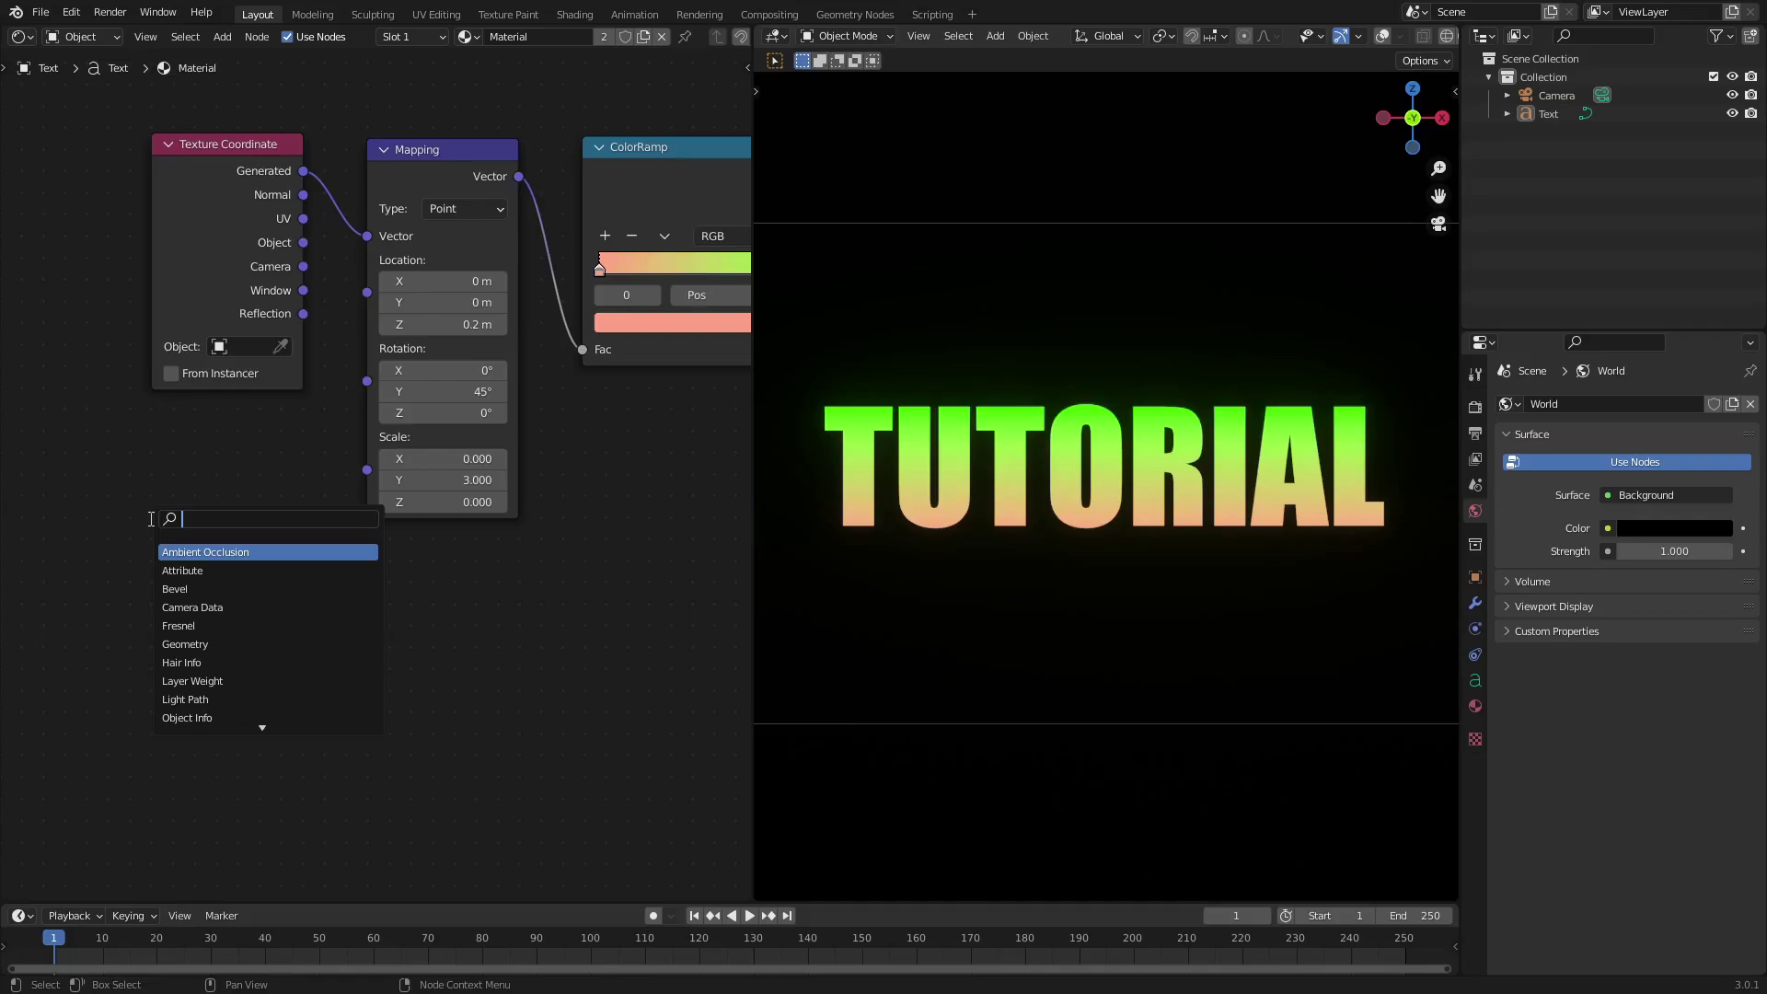
text(xture)
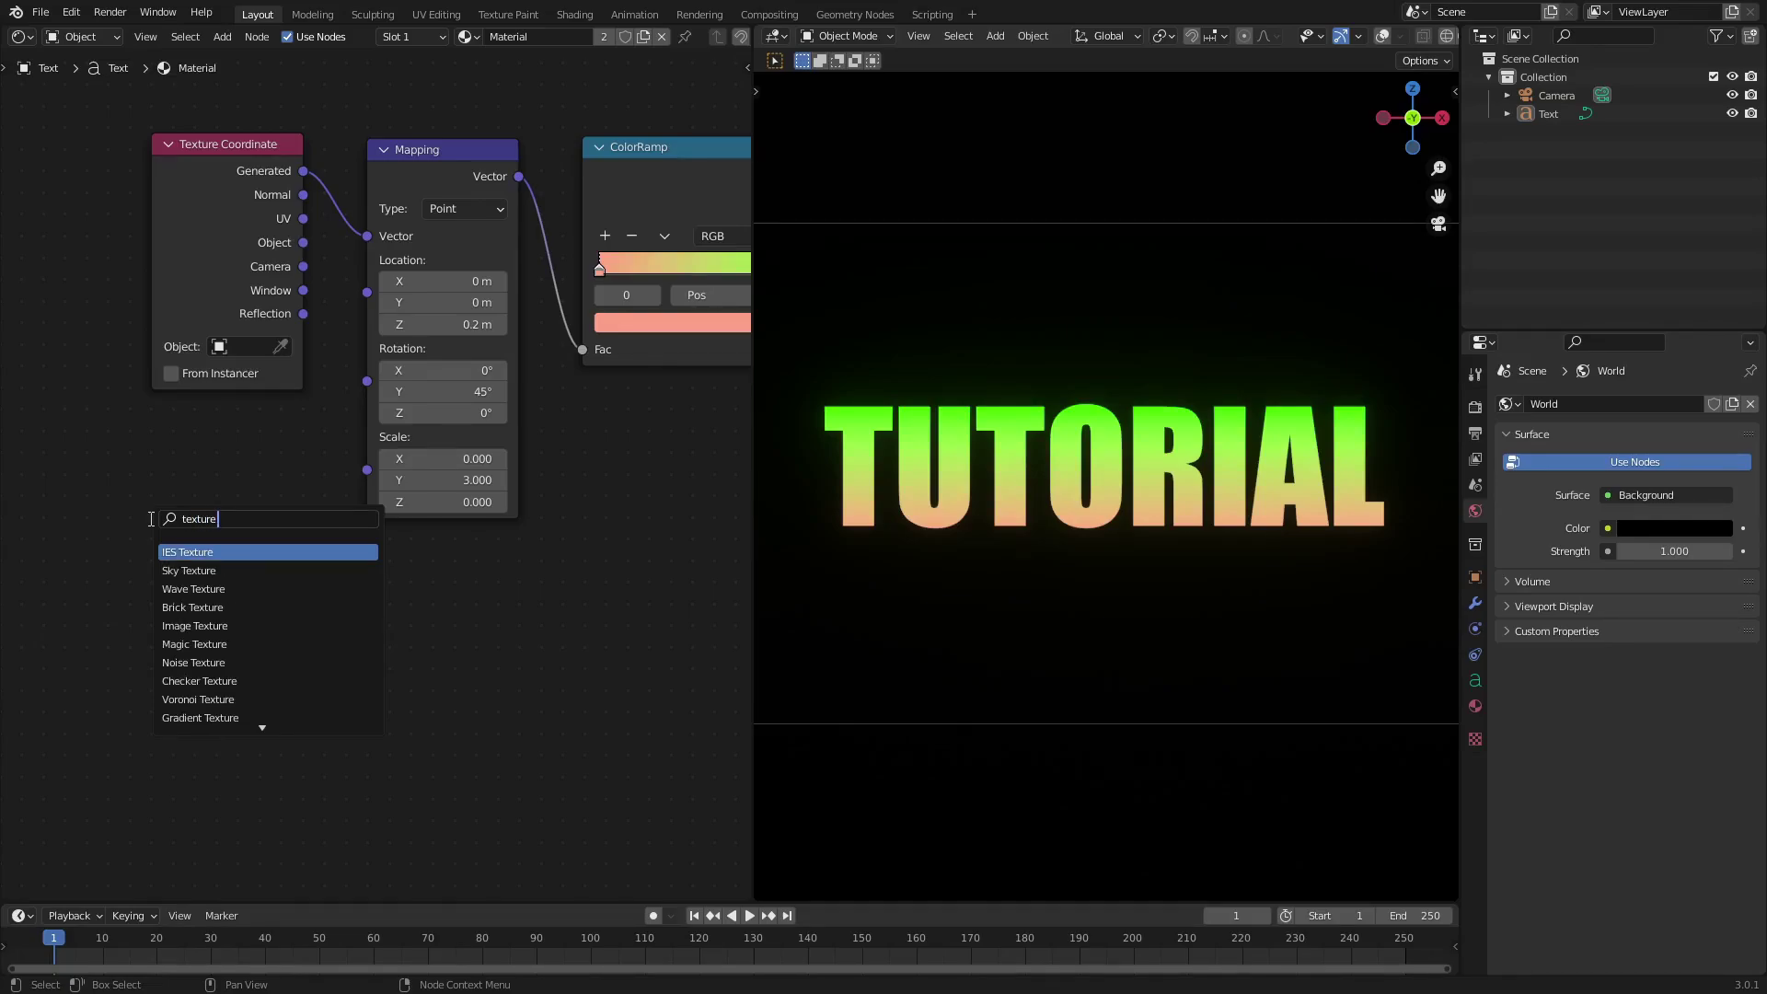
text( coor)
key(Return)
click(154, 405)
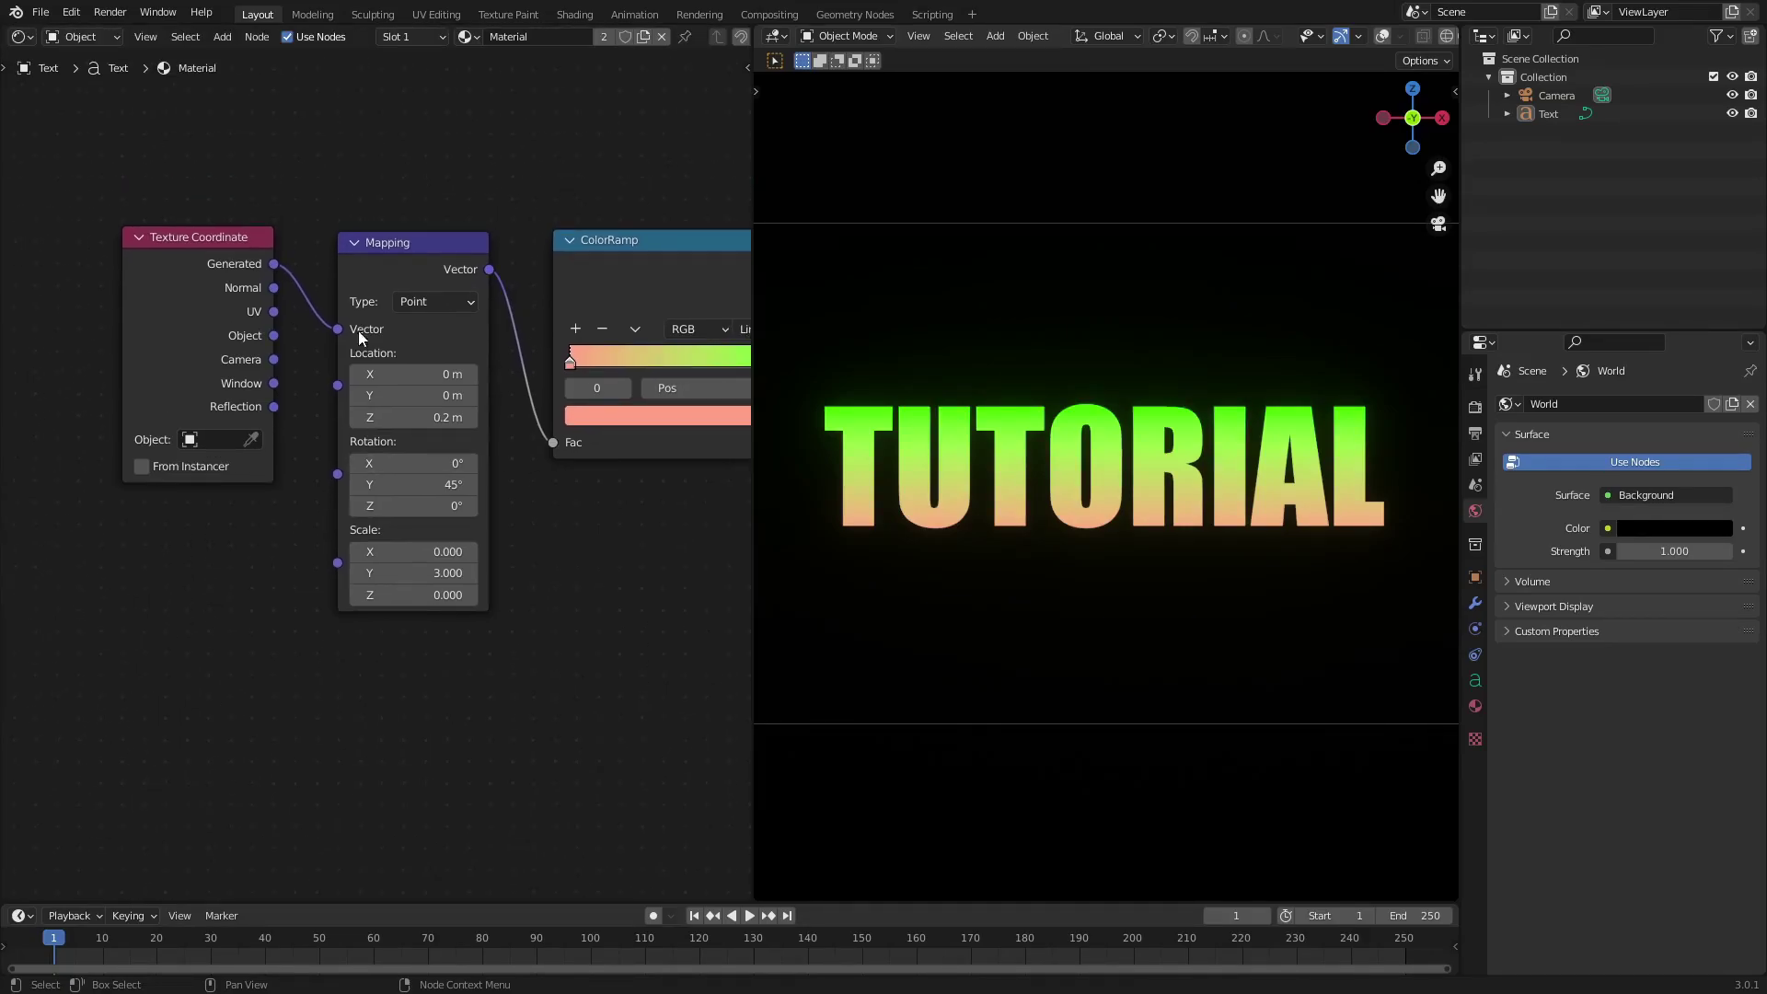
- Relink Texture Coordinate's Generated output to Mapping's Vector input, and Mapping's Vector output to the ColorRamp's Fac
mouse_move(276, 281)
mouse_down()
mouse_move(280, 215)
mouse_move(286, 258)
mouse_up()
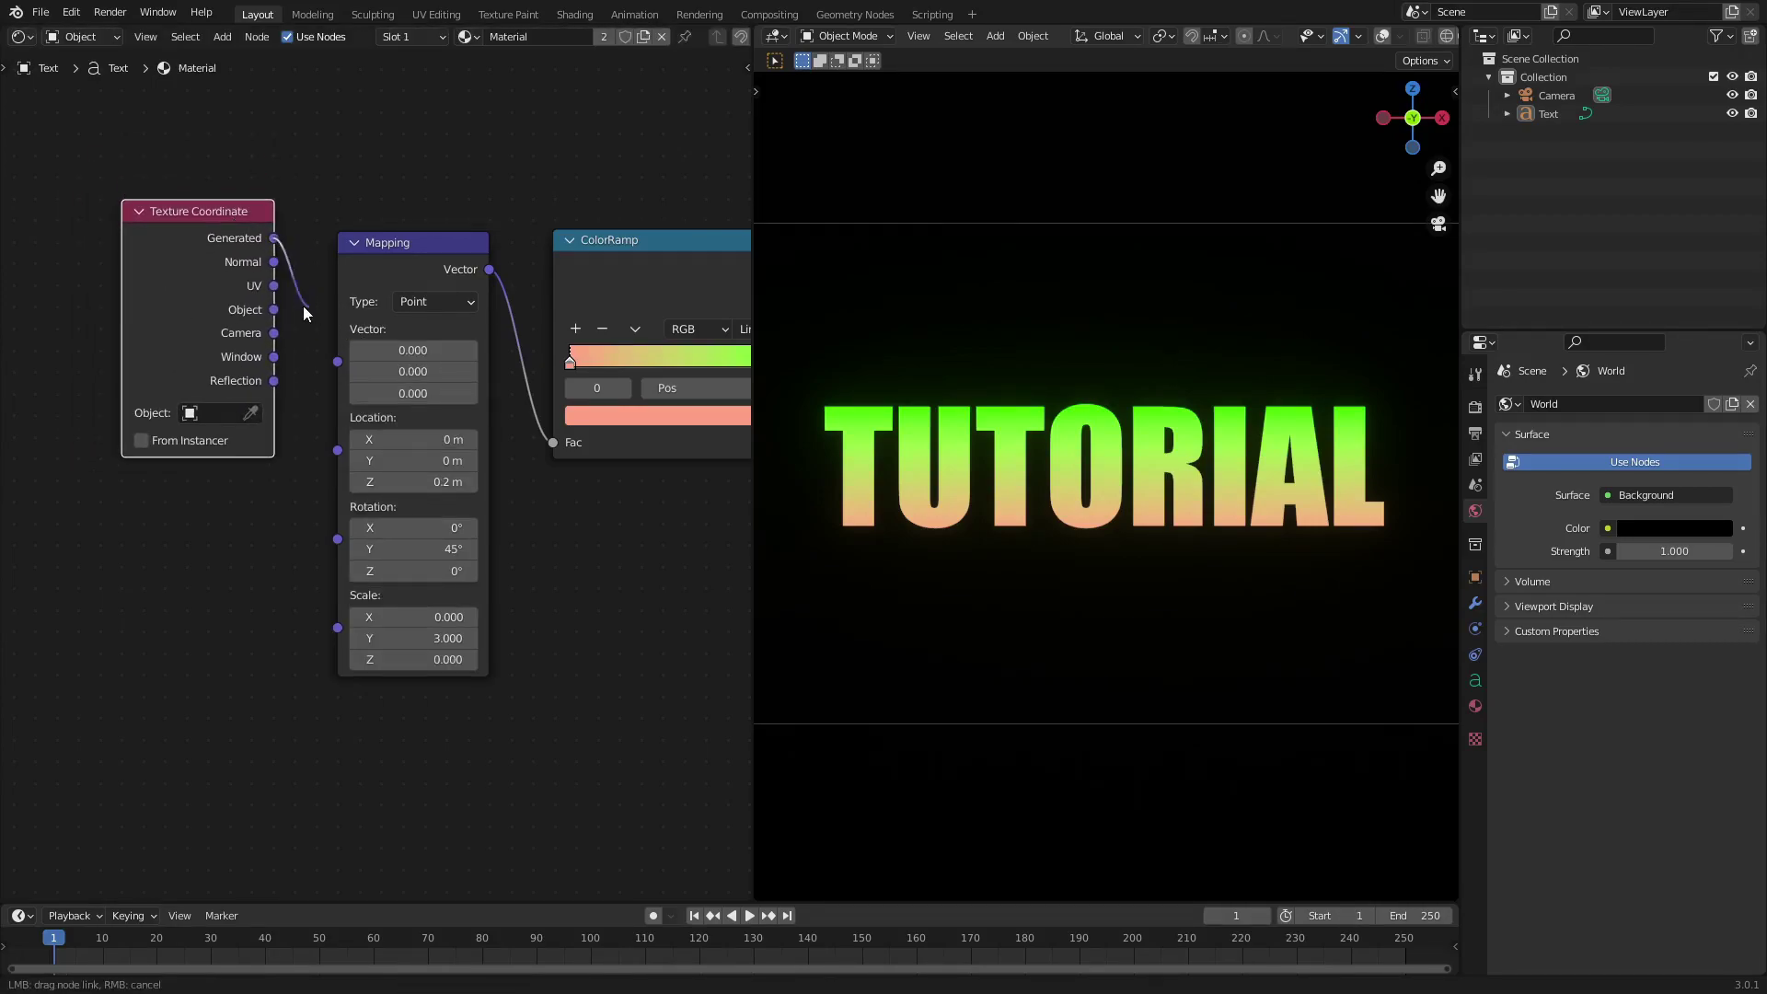
middle_drag(489, 386, 317, 390)
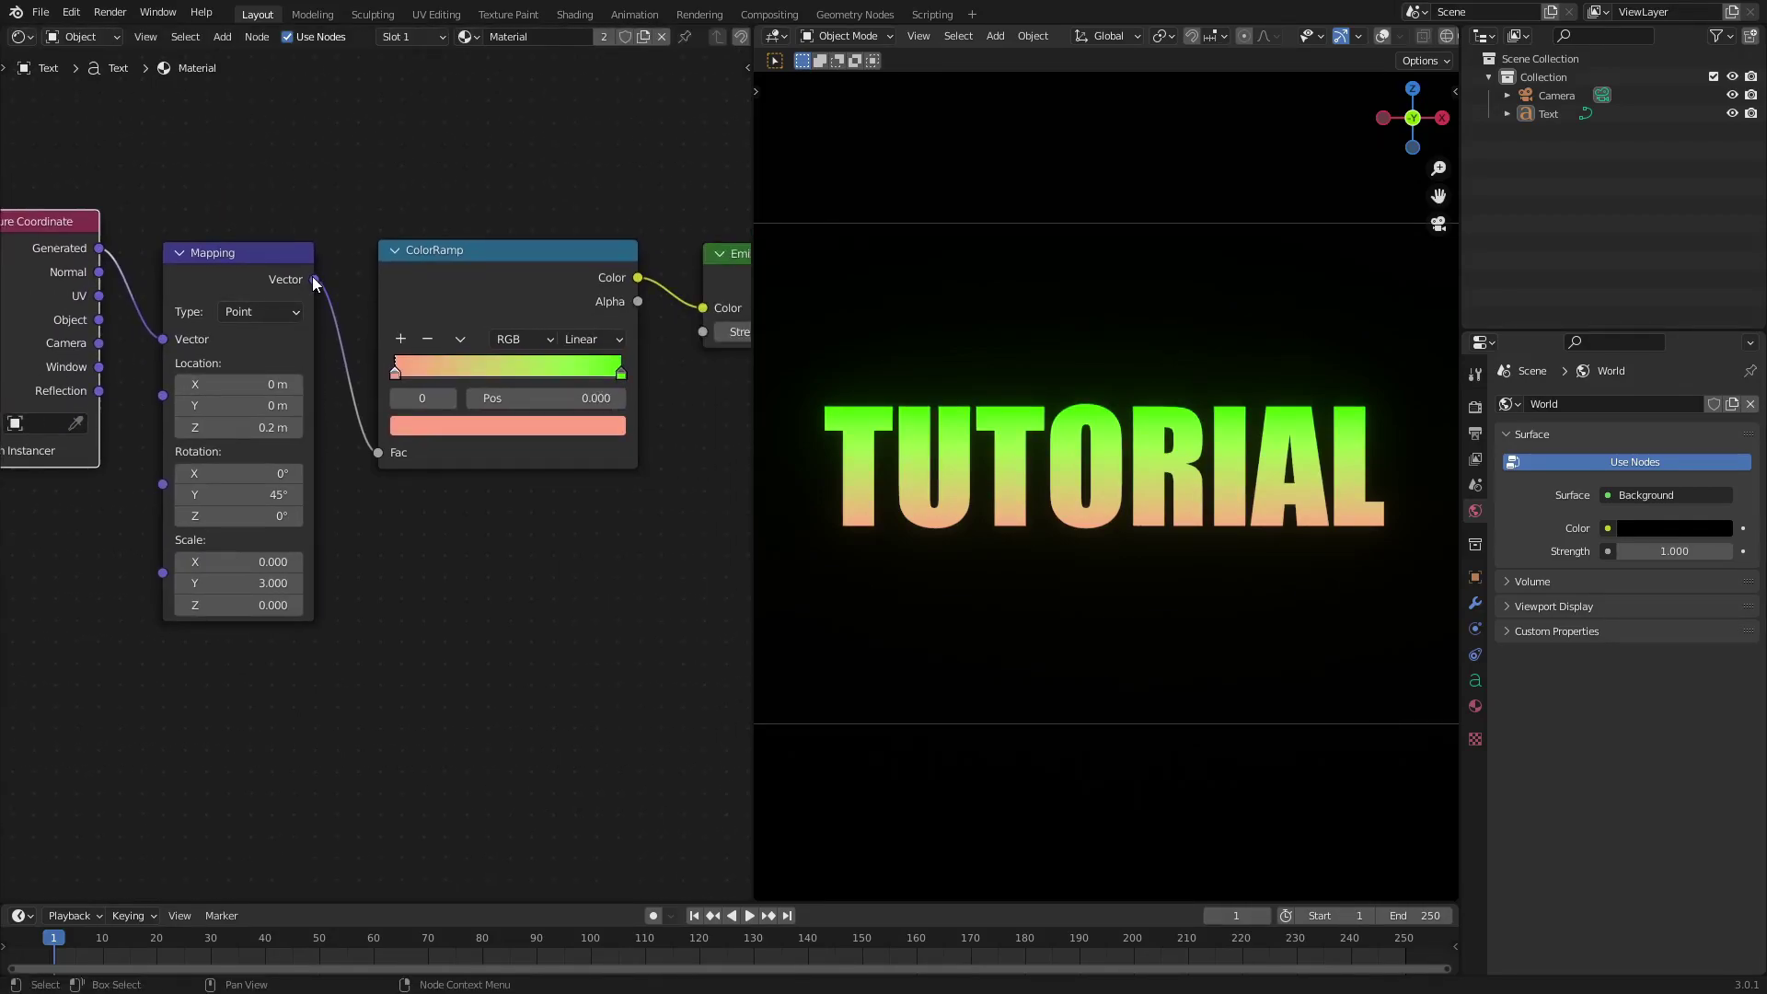
drag(314, 278, 326, 276)
drag(373, 389, 379, 453)
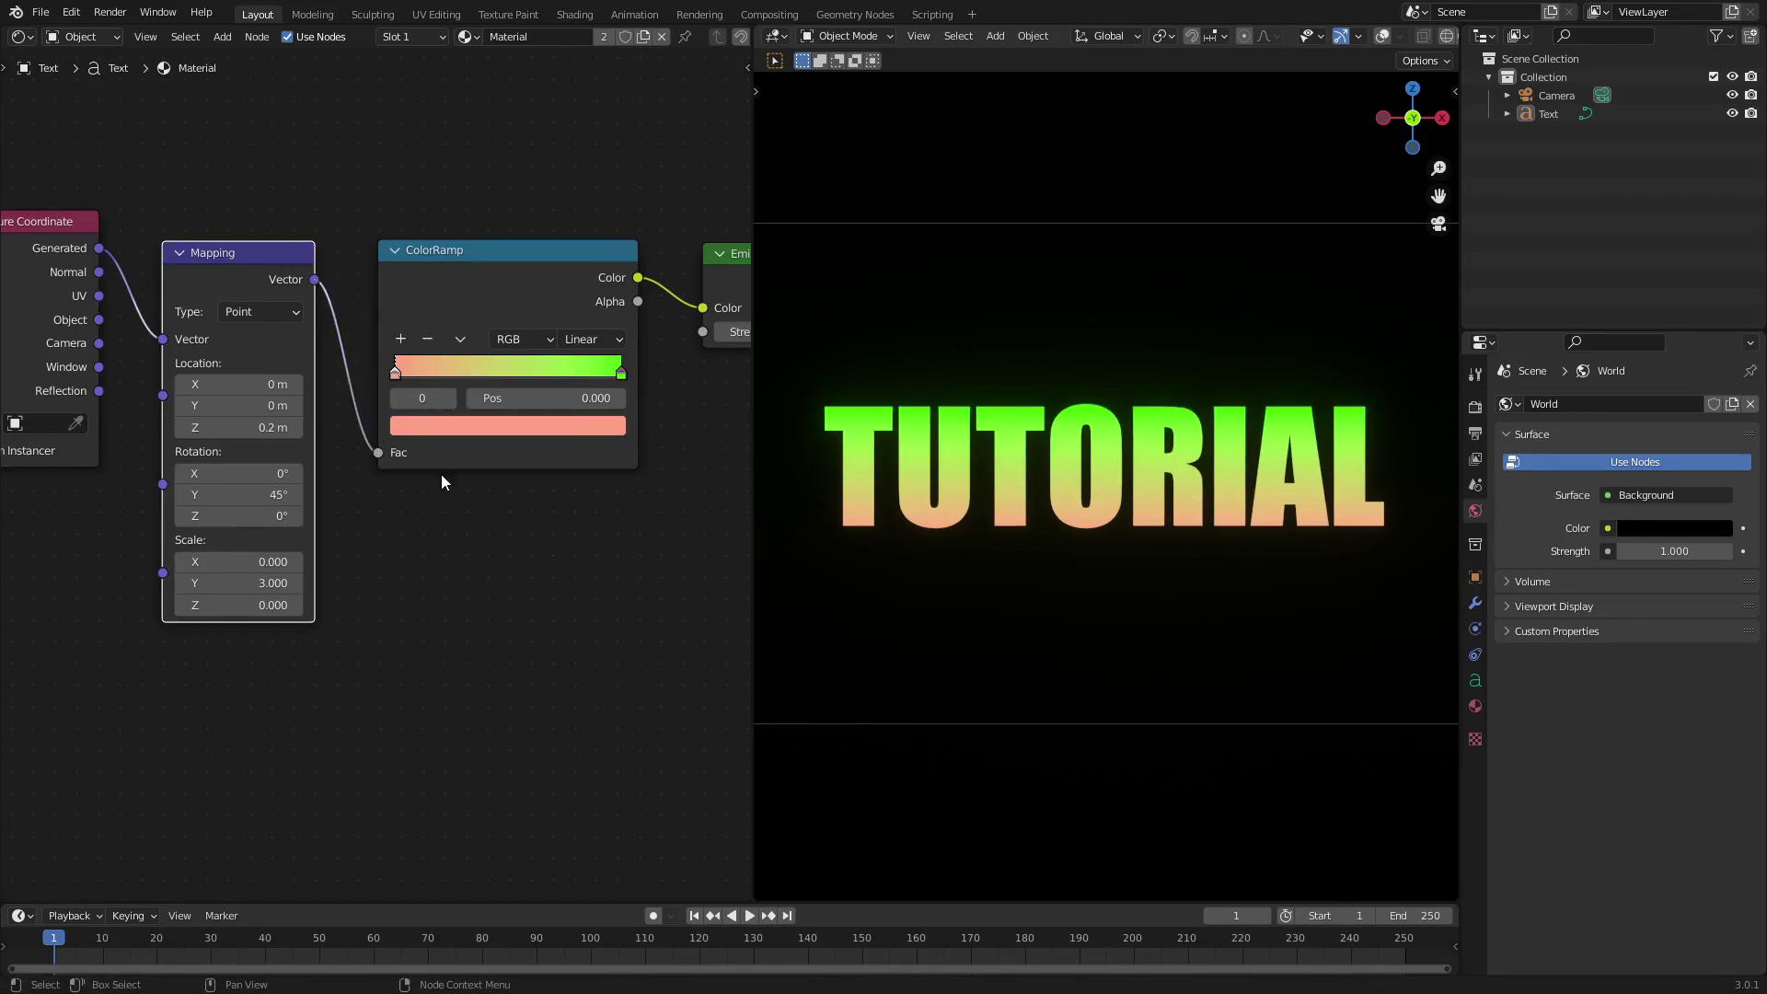
- Relink the ColorRamp's Color output to the Emission's Color input, and the Emission output to Material Output's Surface
middle_drag(440, 473, 205, 513)
drag(397, 315, 397, 300)
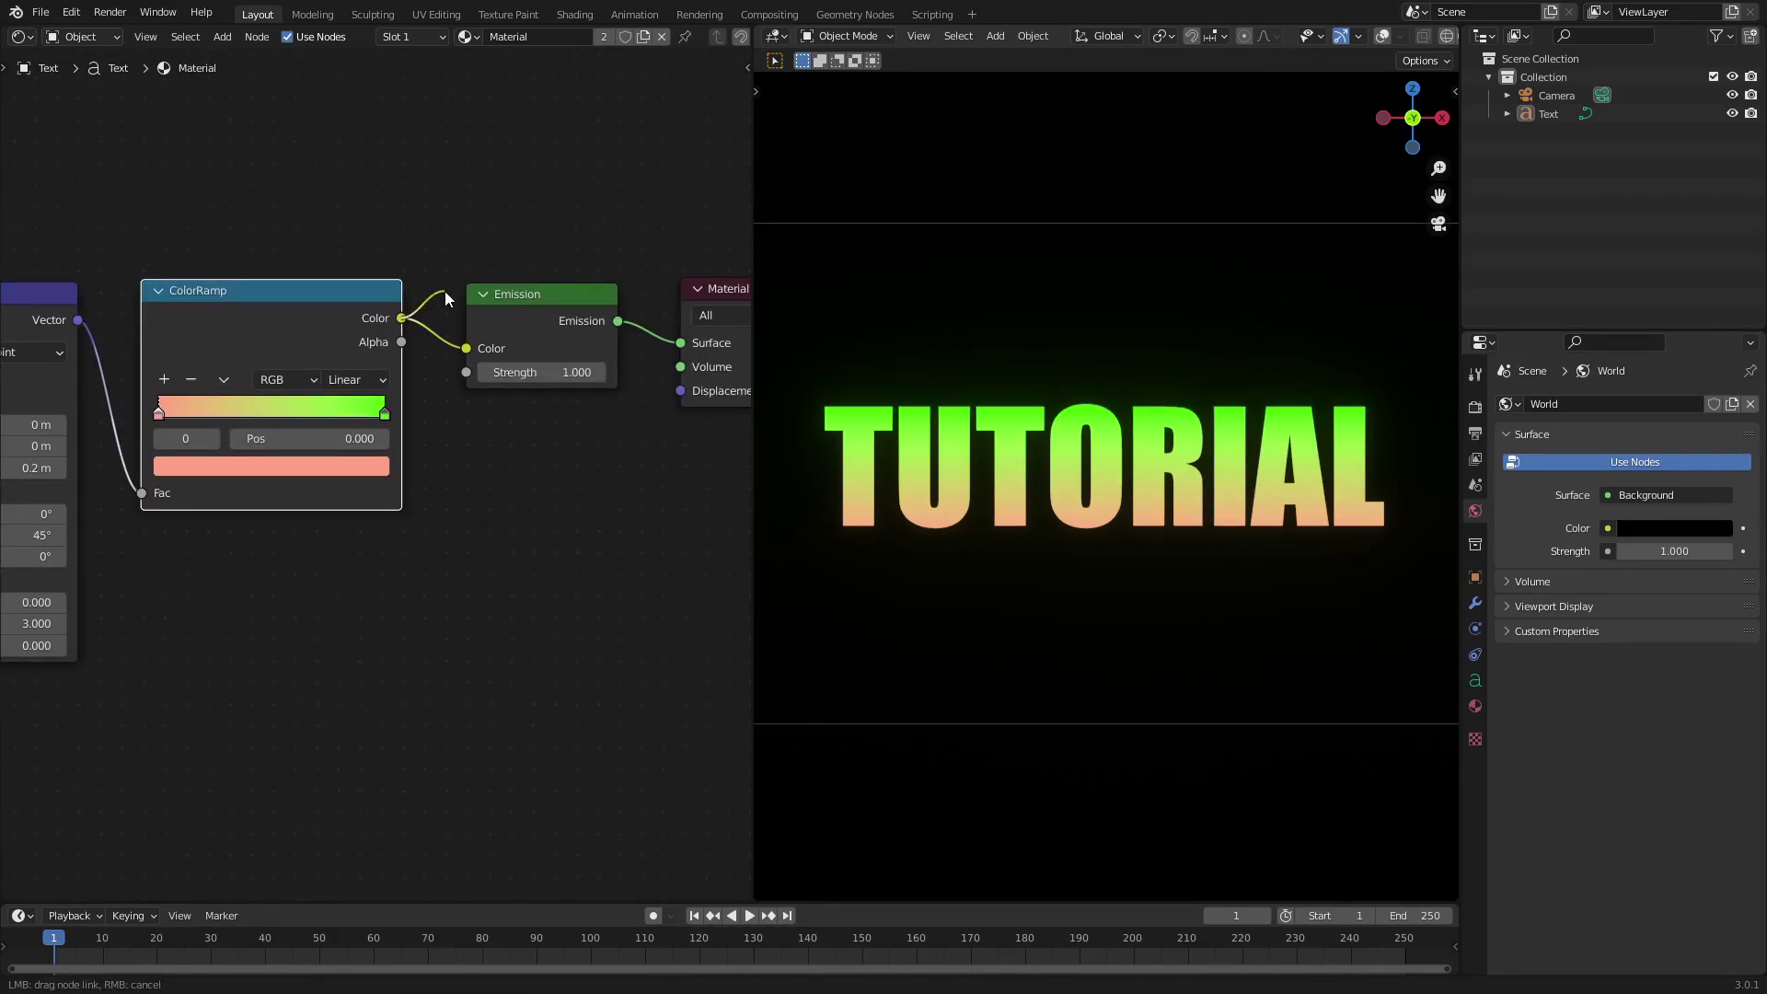
drag(475, 351, 475, 352)
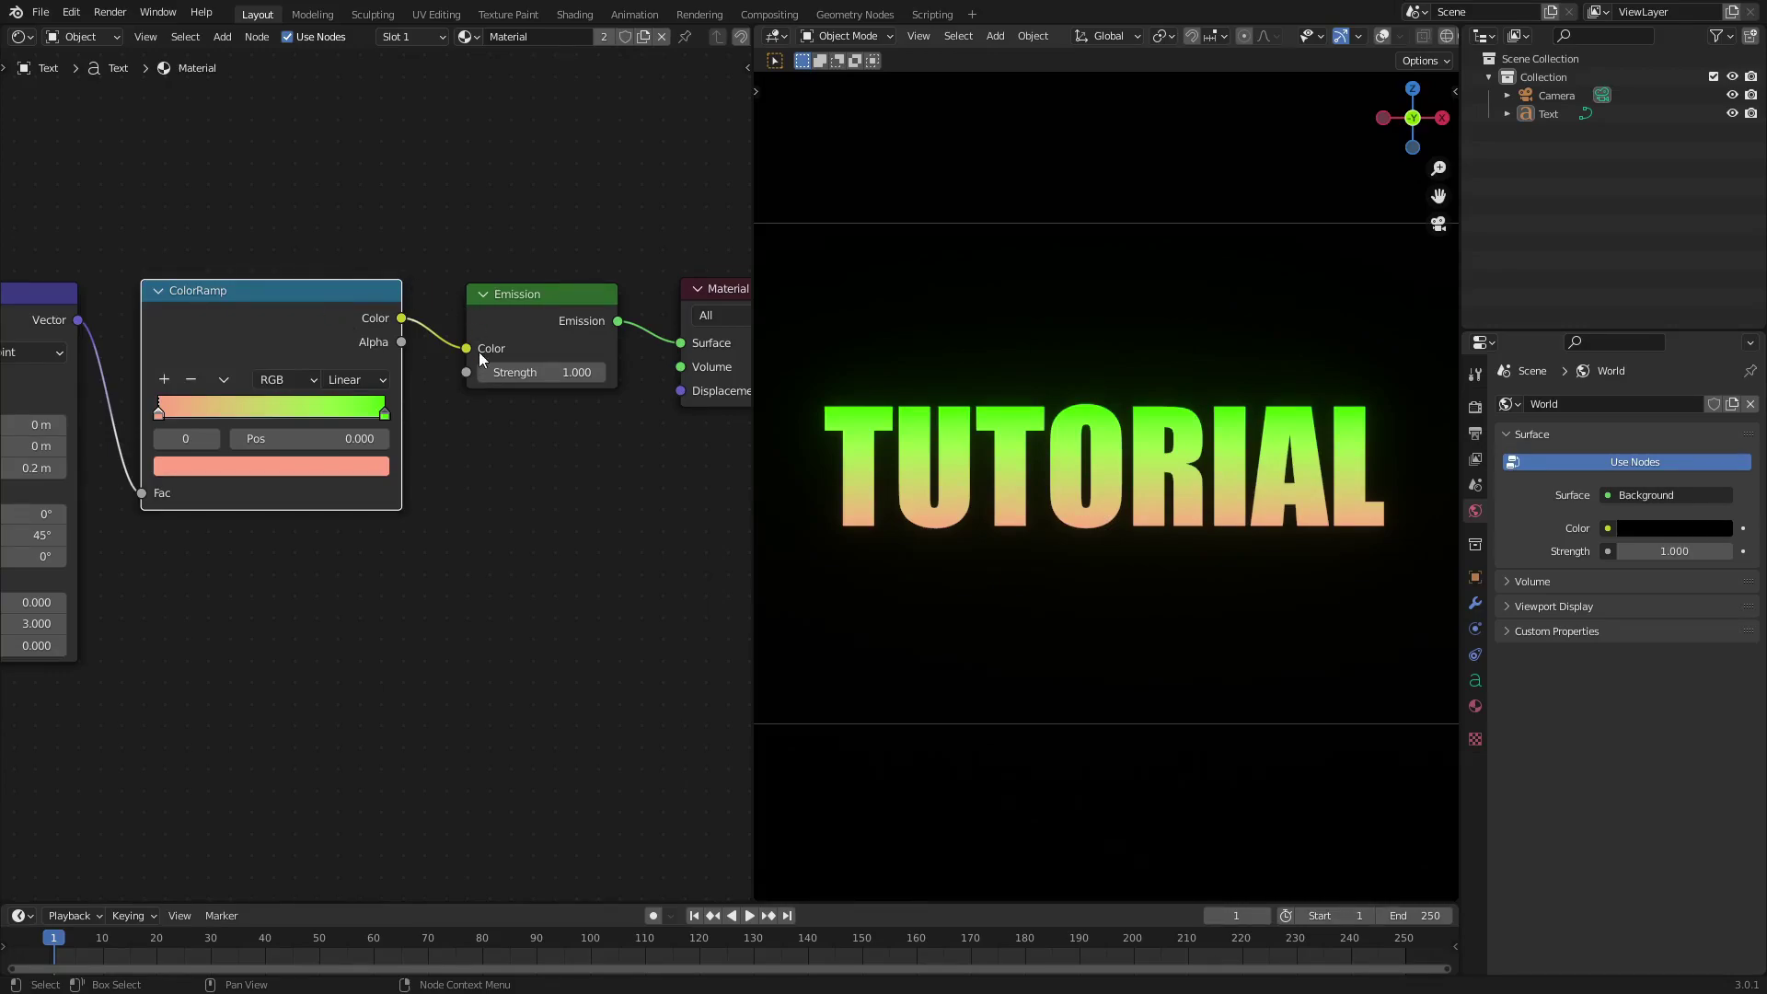
mouse_move(516, 293)
mouse_down()
mouse_move(493, 269)
mouse_move(538, 286)
mouse_move(521, 279)
mouse_up()
middle_drag(577, 415, 434, 438)
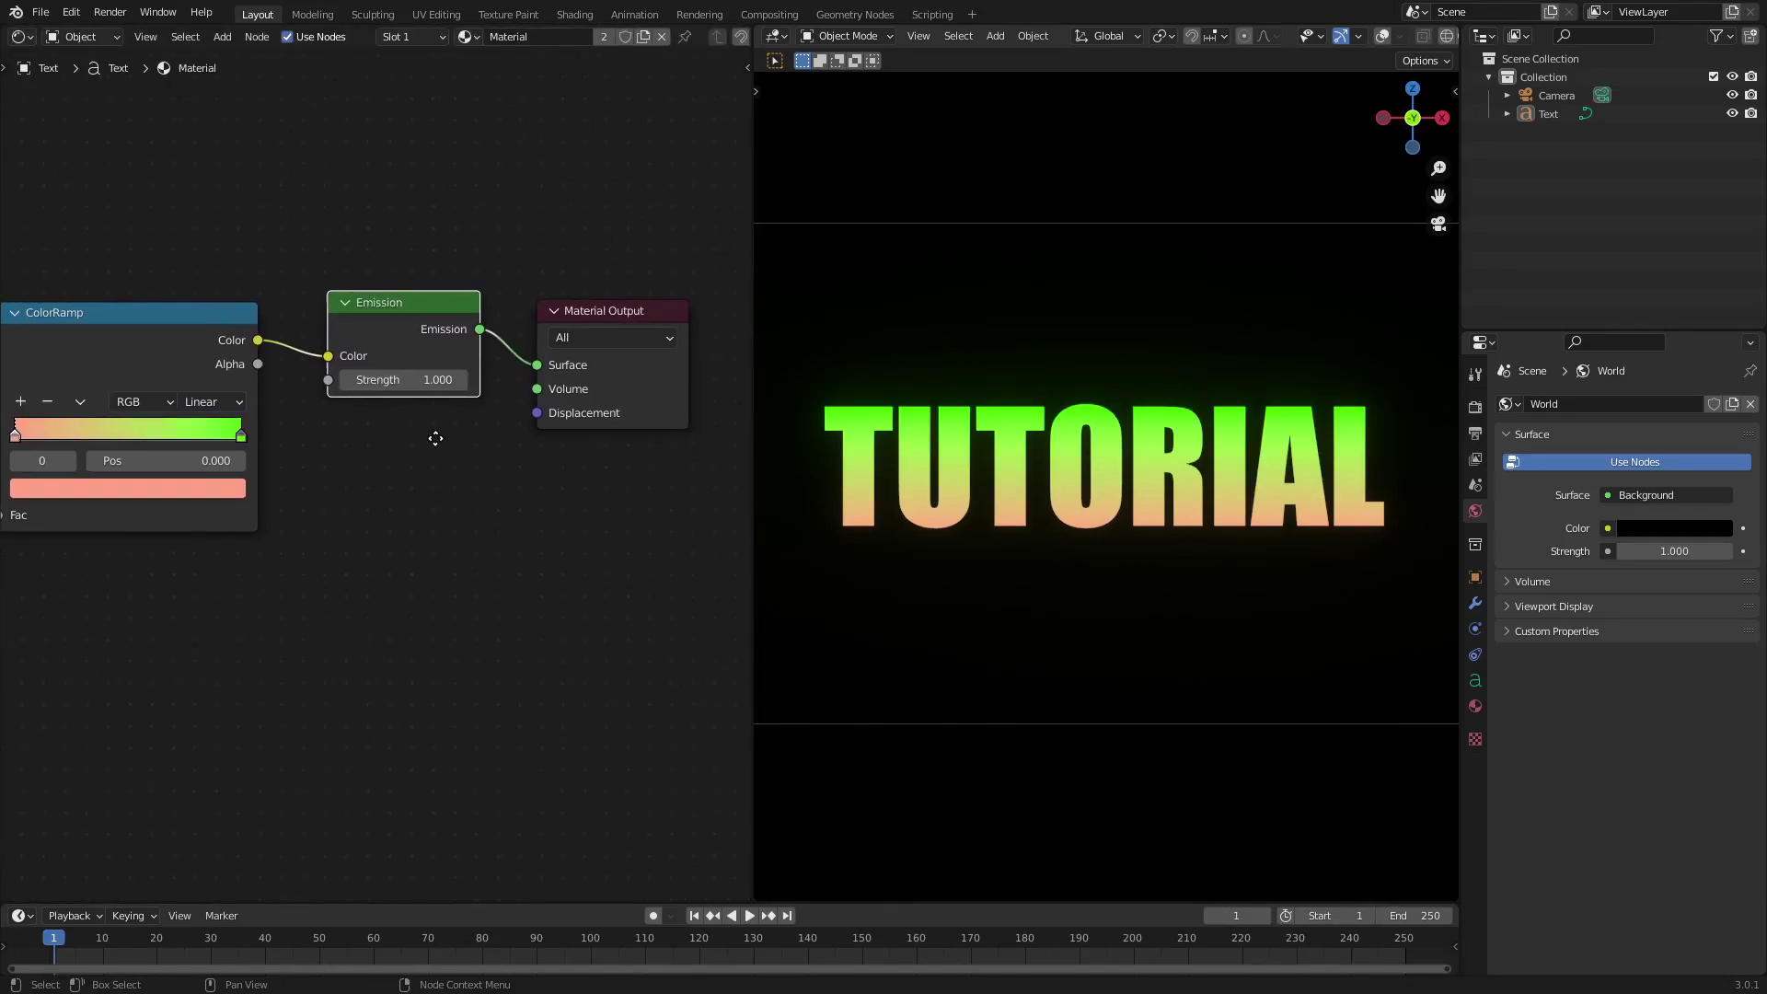
drag(394, 296, 555, 368)
drag(620, 312, 630, 313)
- Bypass the Mapping node by linking Texture Coordinate's Generated output directly to the ColorRamp's Fac input
scroll(1135, 466, down, 4)
scroll(1135, 466, up, 3)
middle_drag(361, 516, 38, 458)
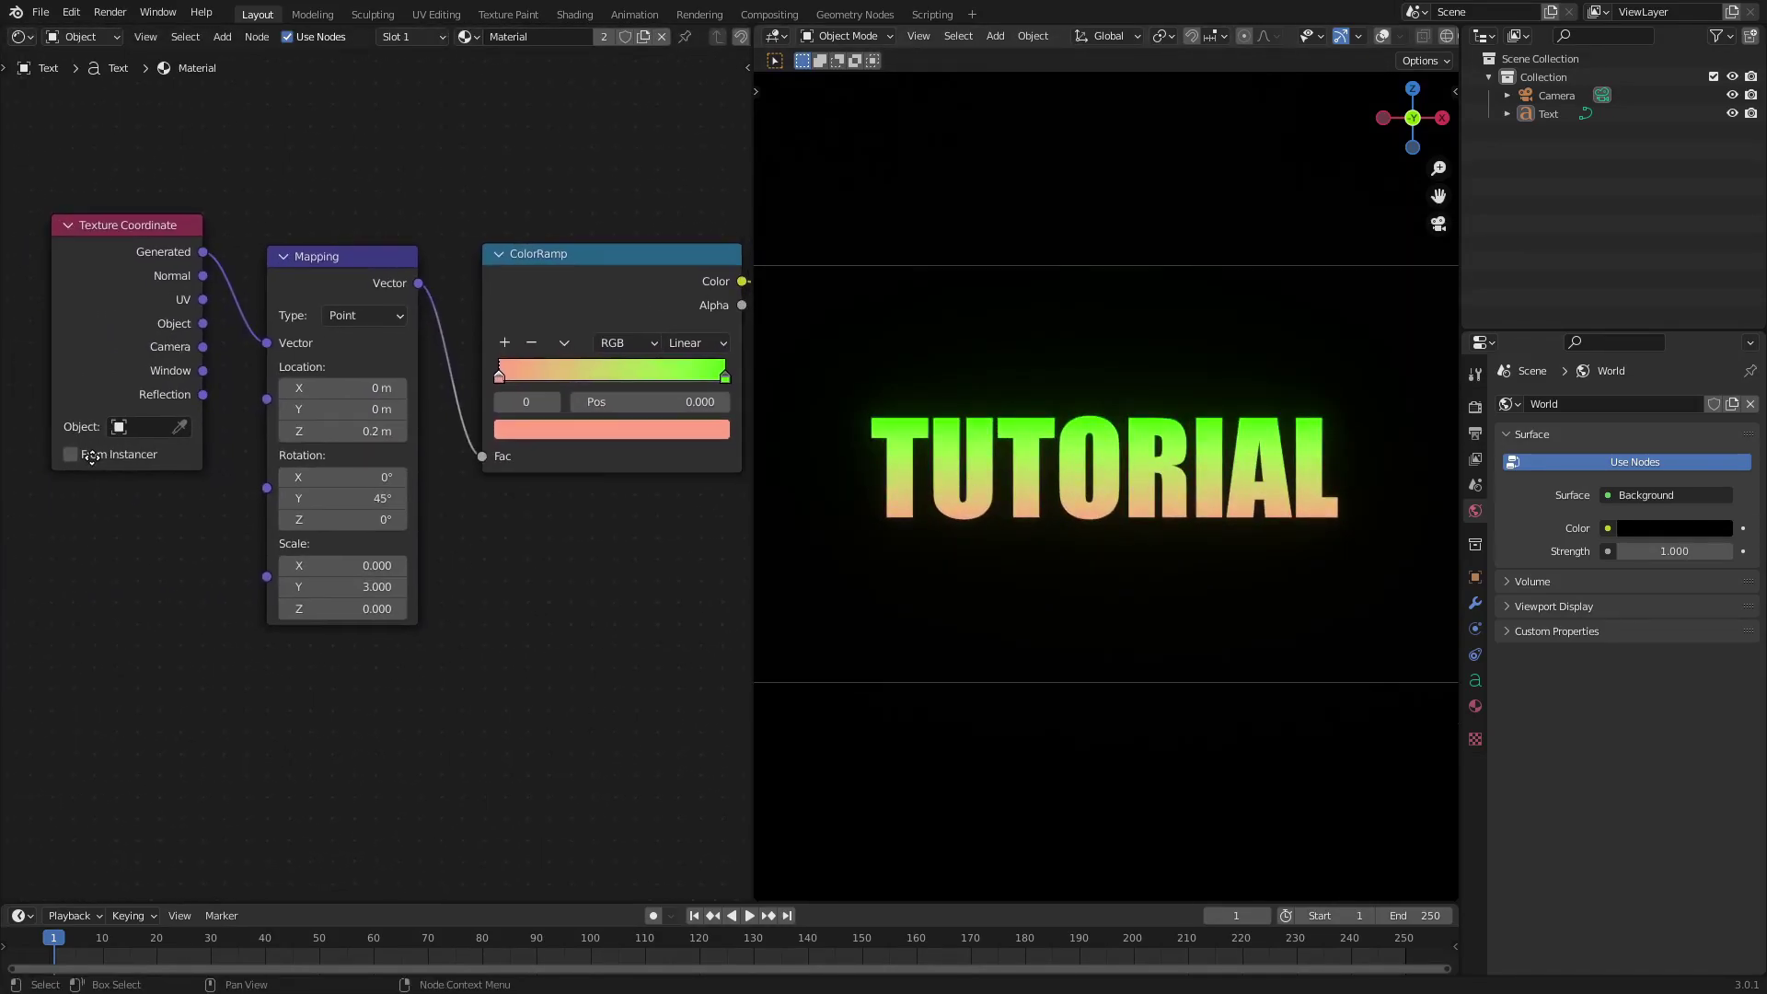
middle_drag(459, 513, 456, 455)
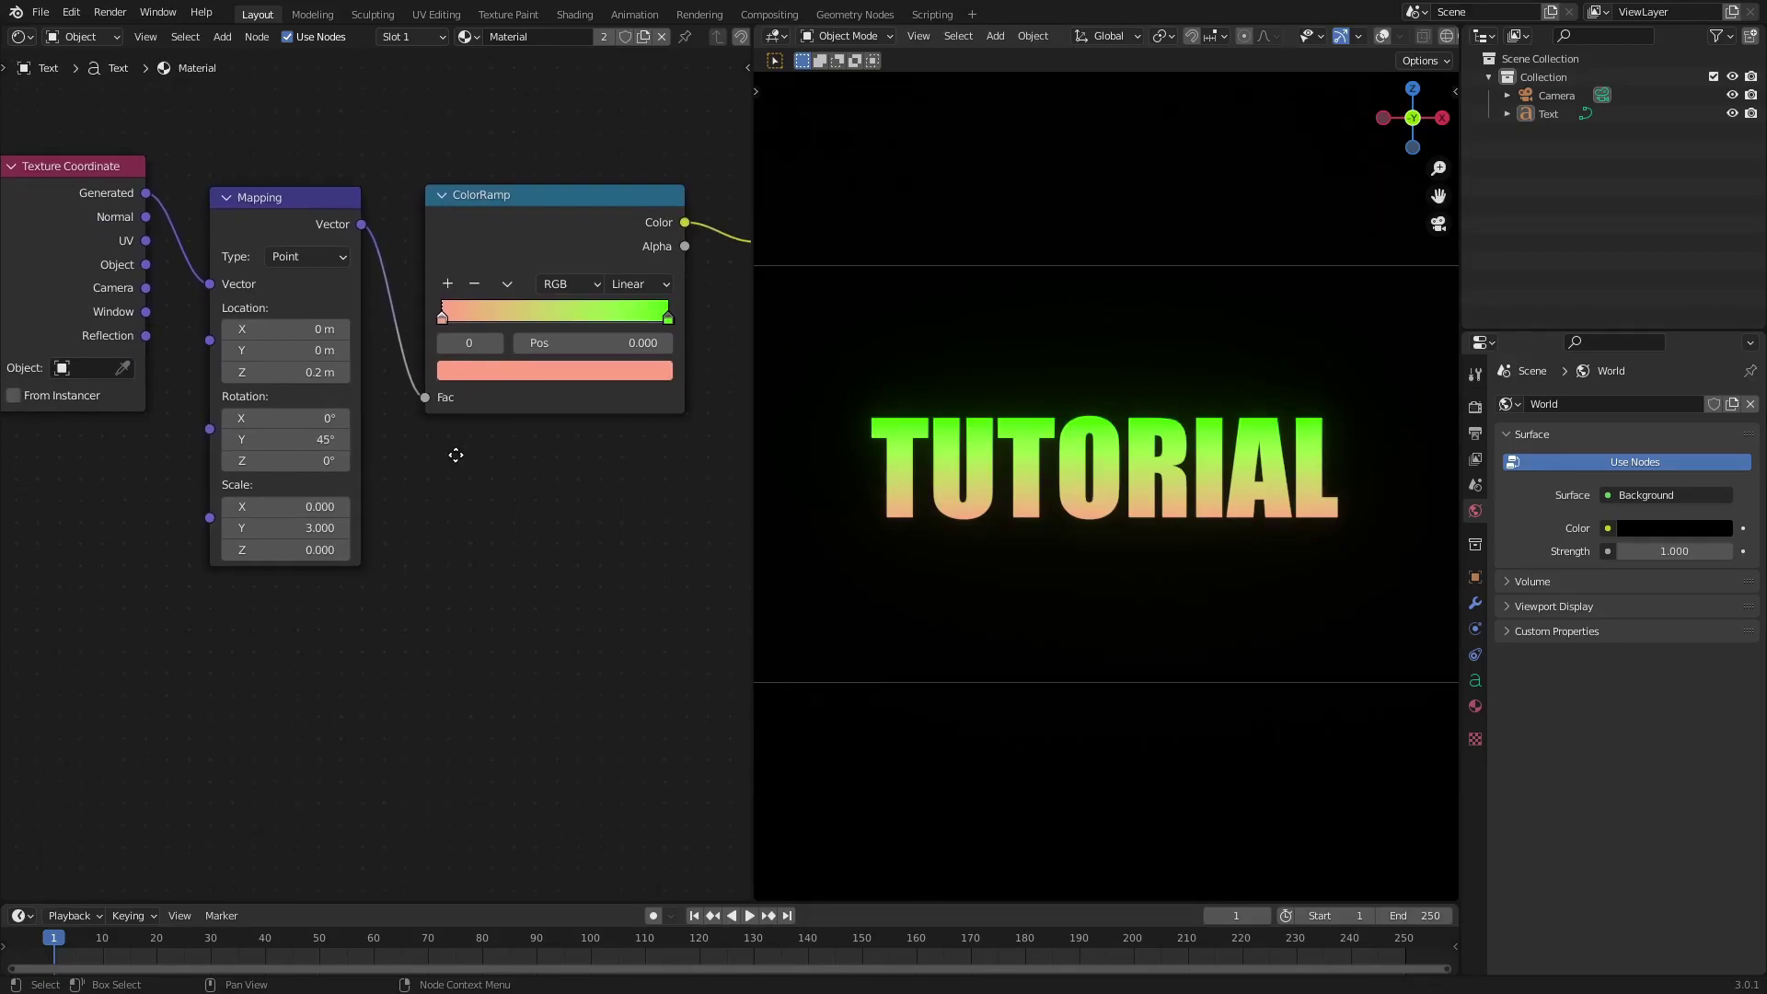
drag(210, 286, 425, 396)
- Insert a new Mapping node into the link between Texture Coordinate and ColorRamp, and move the old Mapping node out of the way
key(shift+a)
click(477, 591)
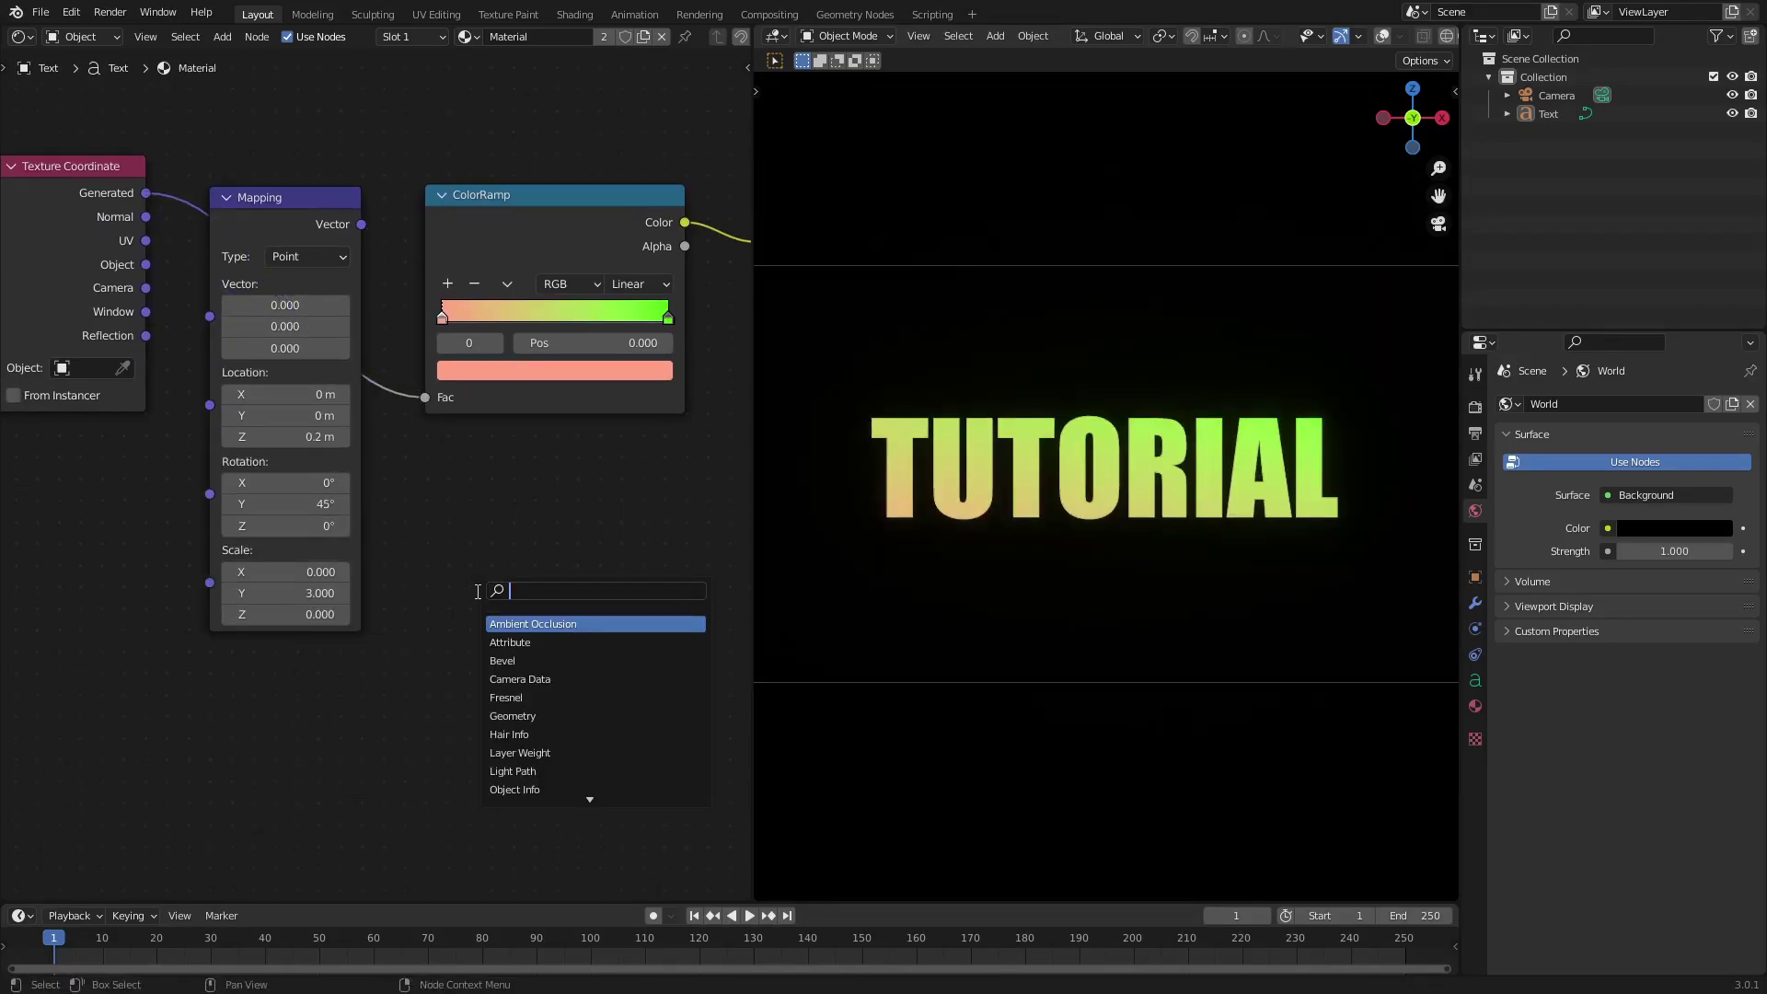
text(mapp)
key(Return)
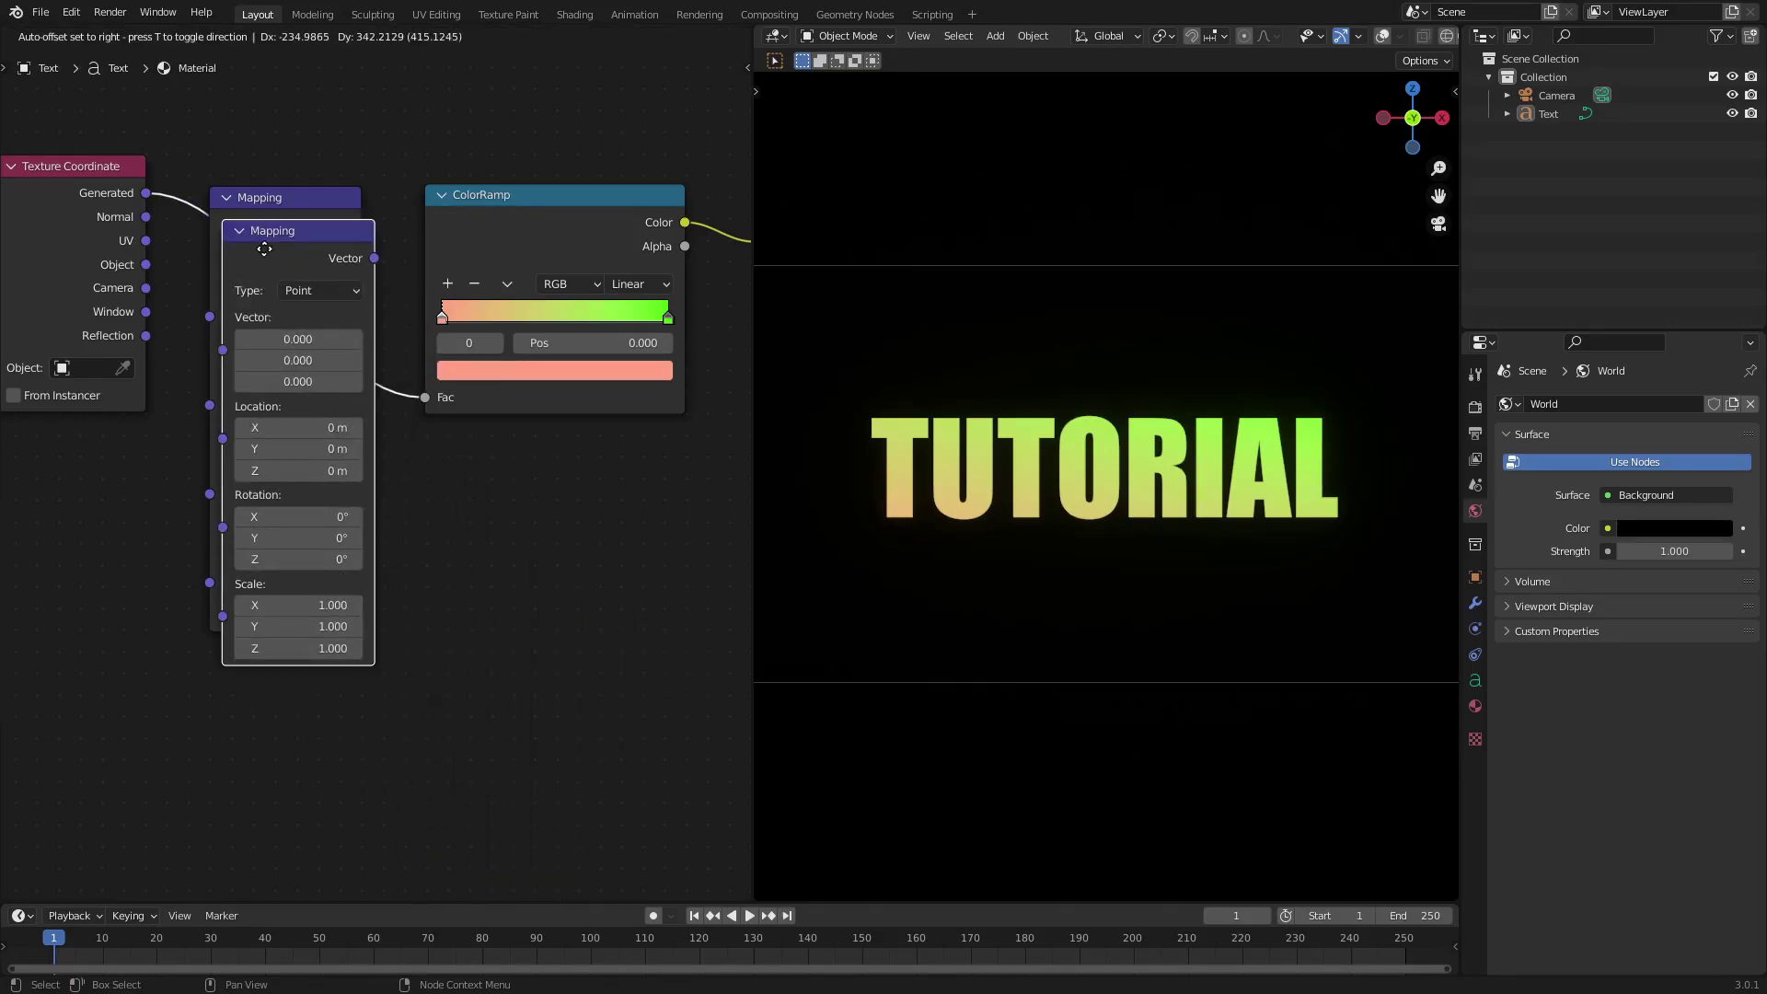
click(276, 233)
drag(279, 202, 128, 606)
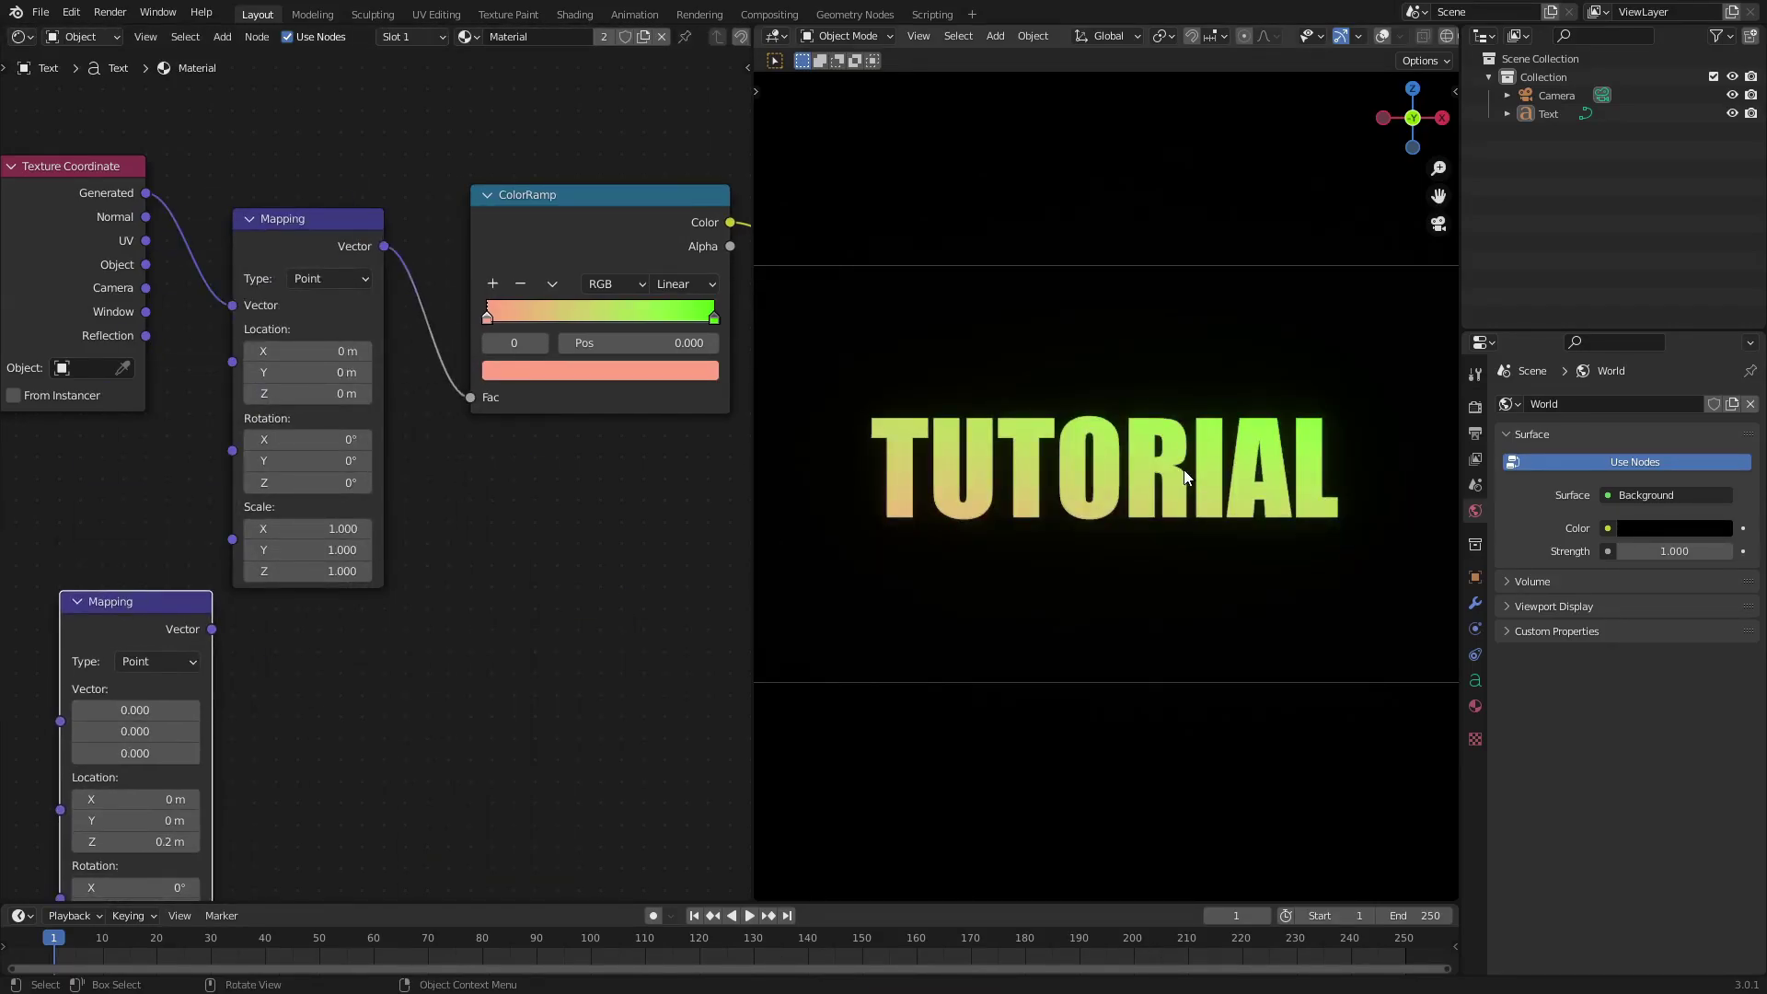
- Delete the new Mapping node and move the old Mapping node into its place between Texture Coordinate and ColorRamp
scroll(891, 550, up, 2)
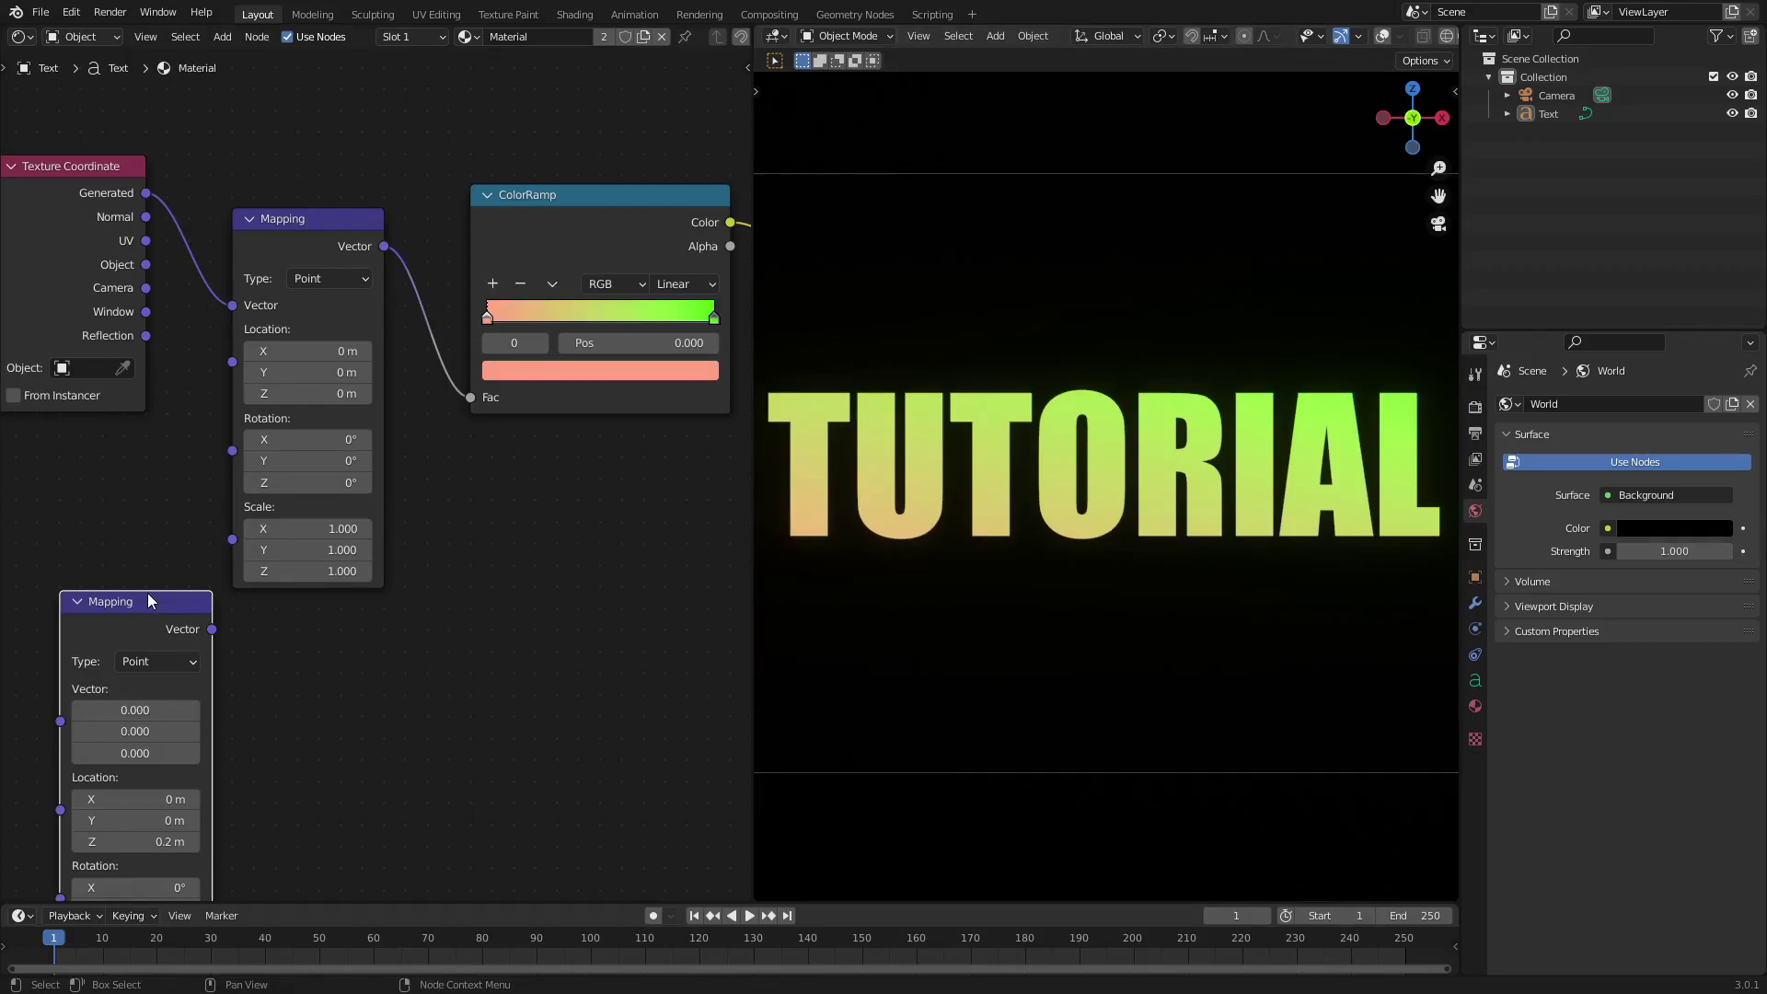
click(322, 254)
key(x)
drag(152, 600, 324, 162)
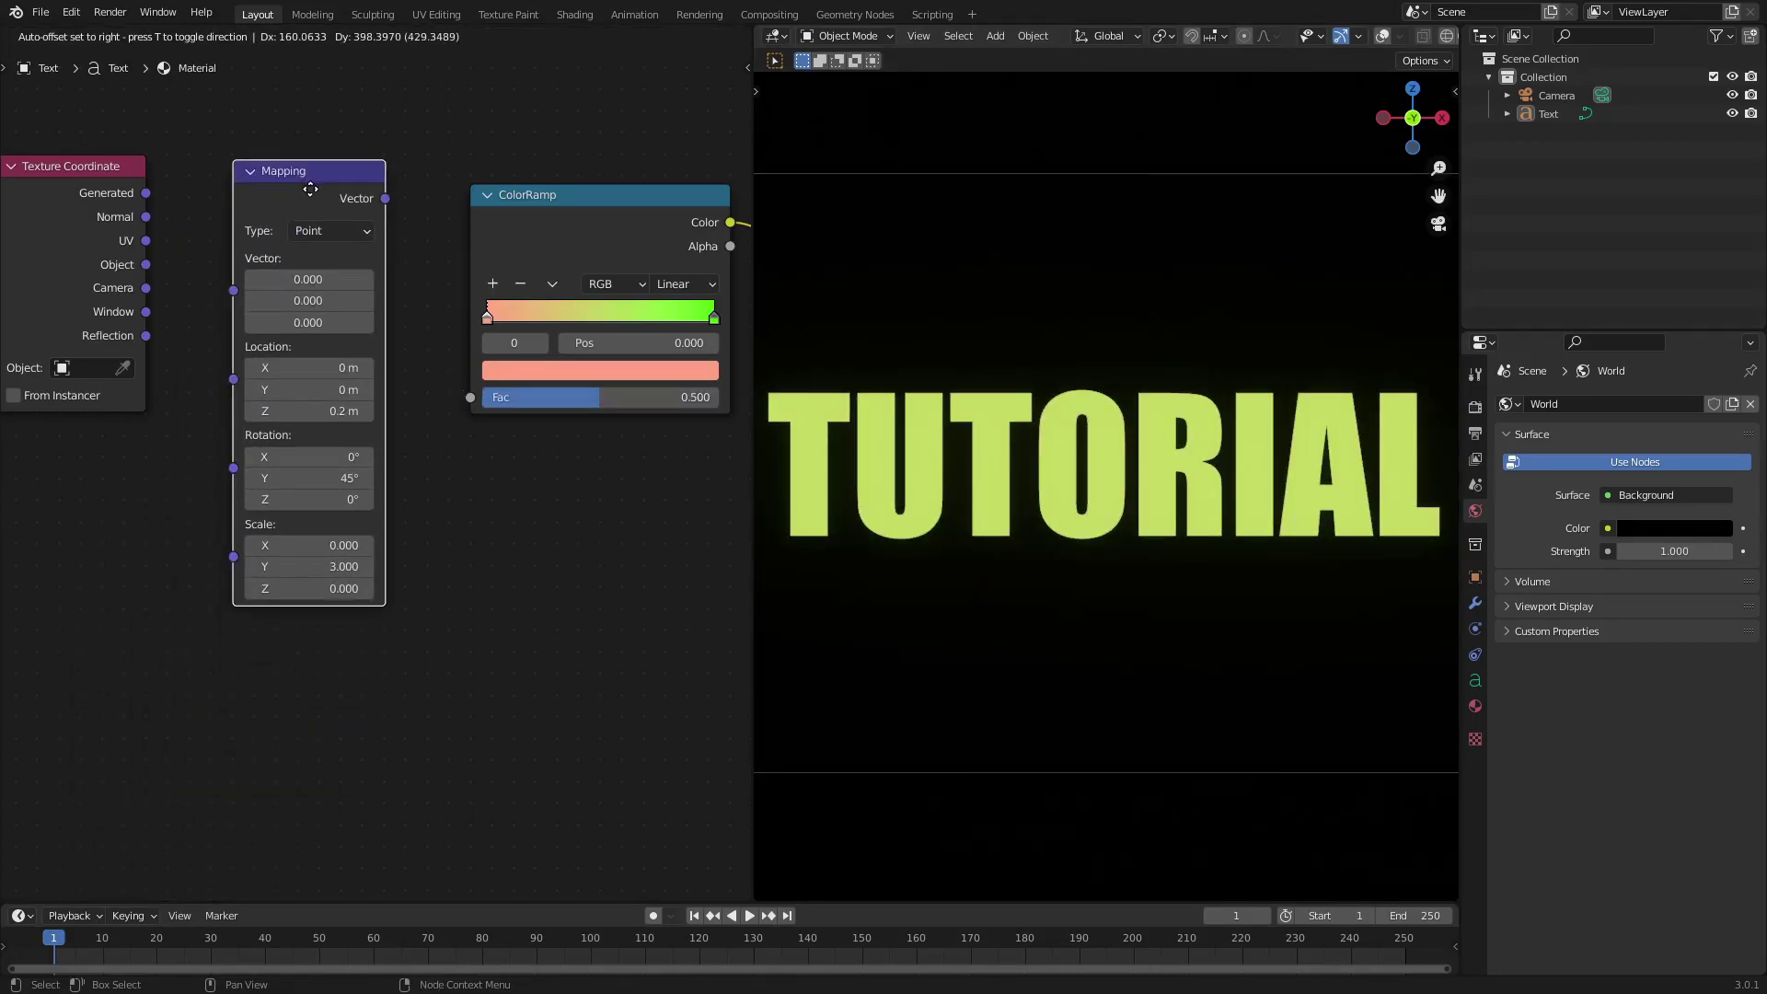
- Link Texture Coordinate's Generated output to Mapping's Vector input, and Mapping's Vector output to the ColorRamp's Fac
drag(146, 194, 234, 280)
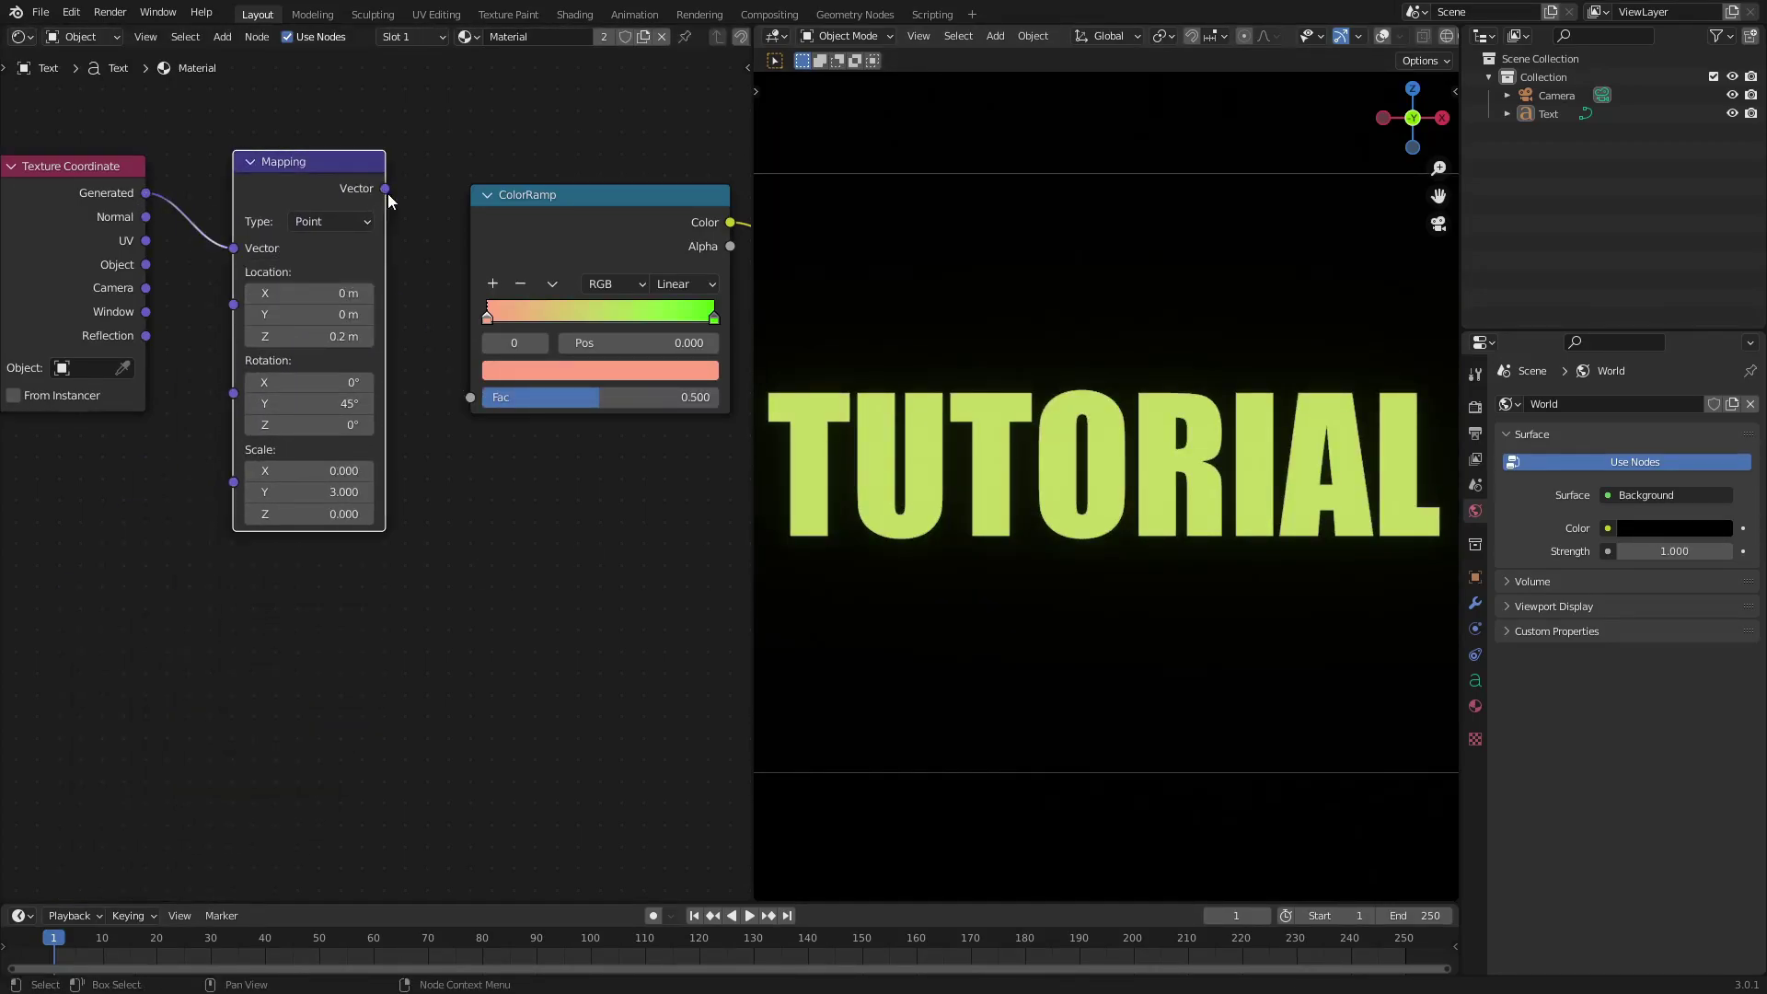
drag(388, 191, 475, 396)
middle_drag(540, 409, 553, 448)
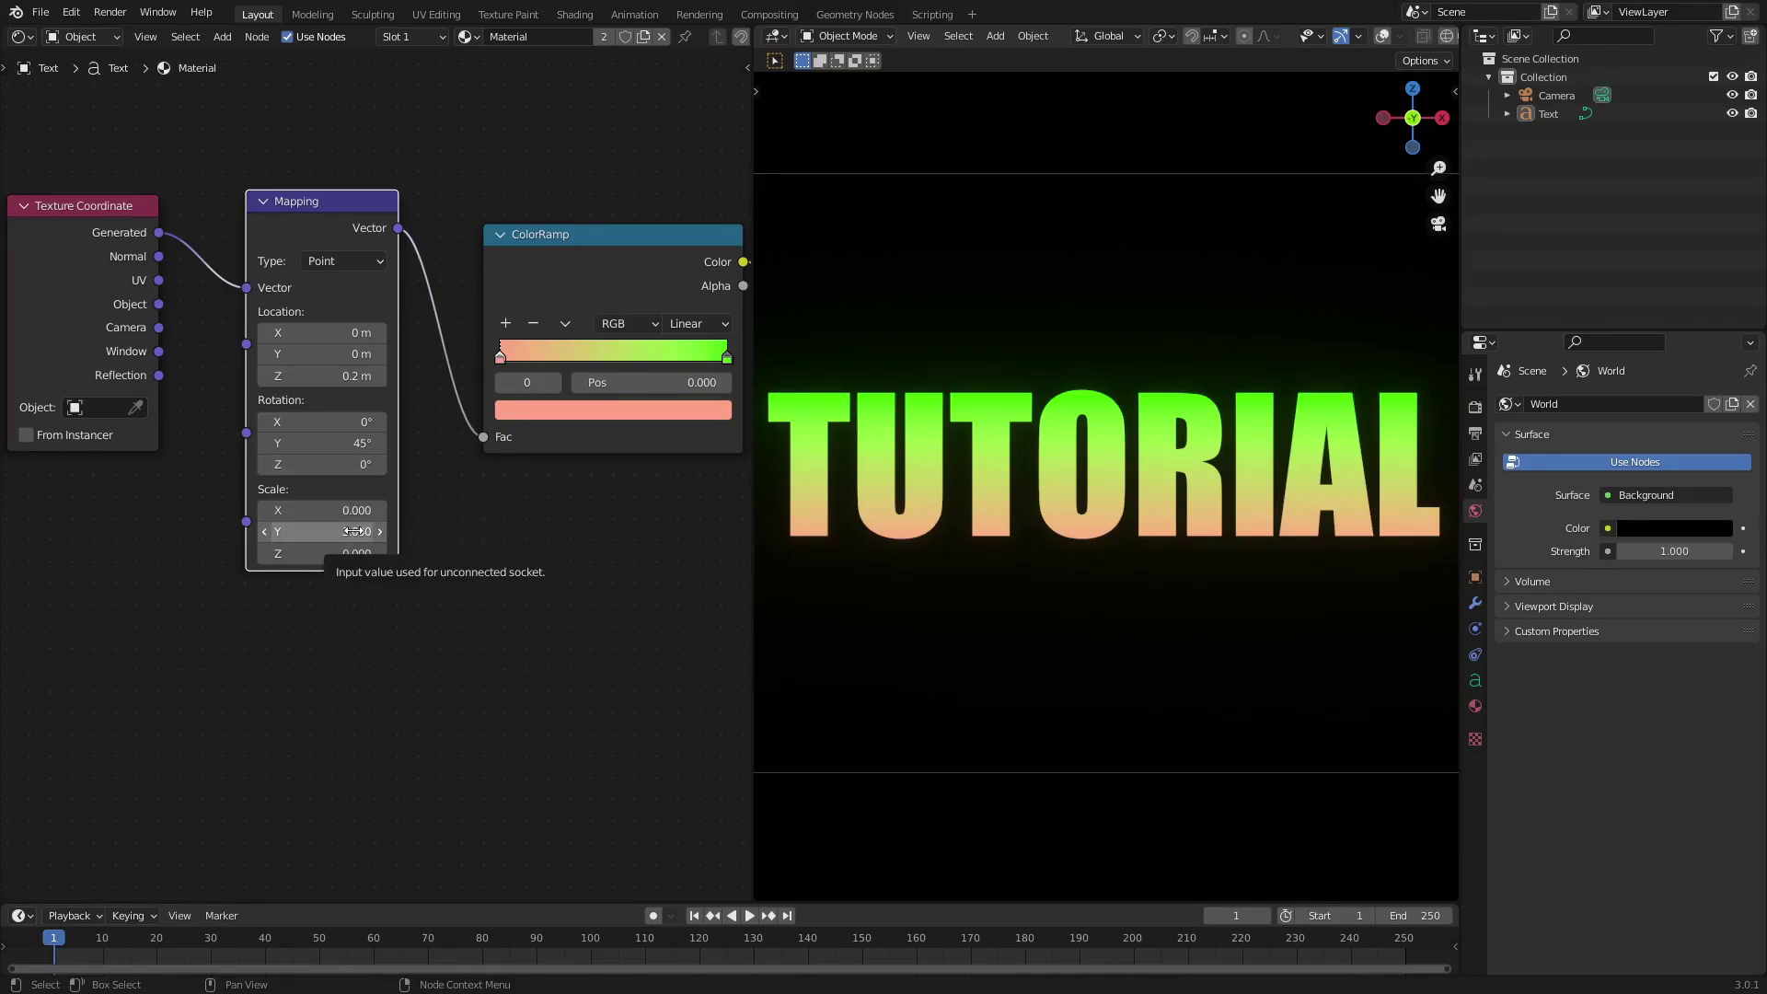
- Try a Y scale of 1 and a higher one on the Mapping node, and undo both changes
scroll(497, 552, up, 1)
middle_drag(497, 552, 458, 568)
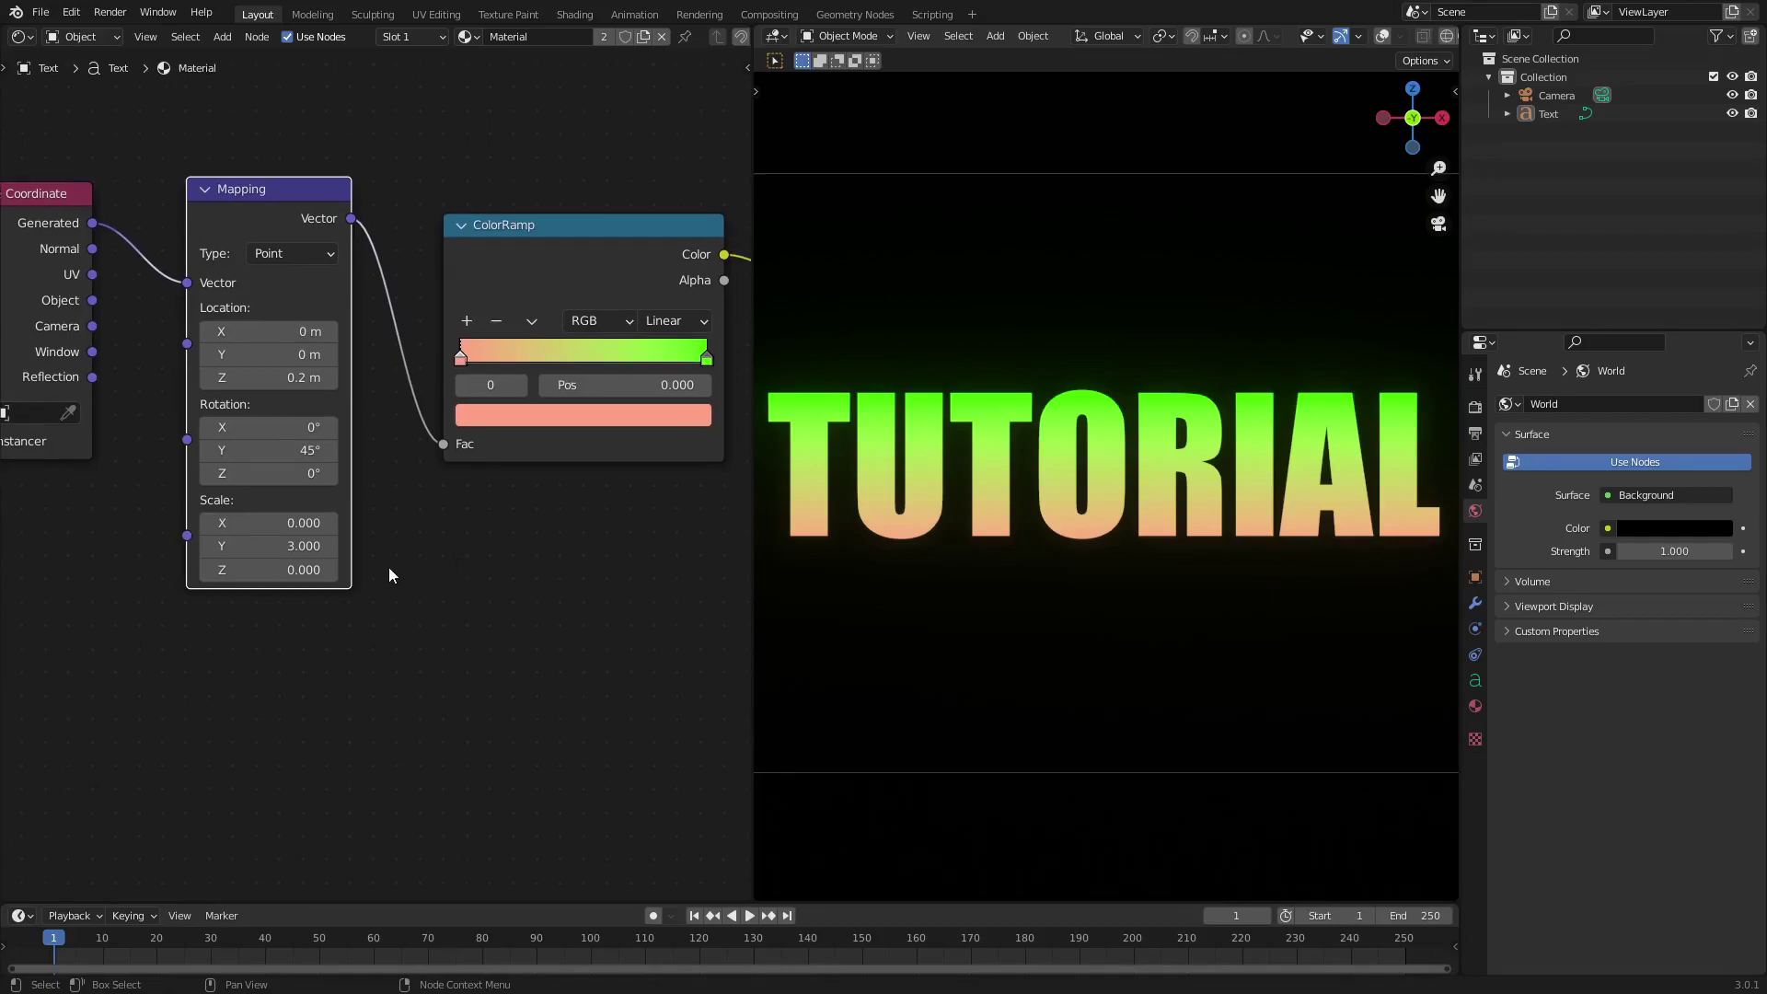
click(285, 545)
text(1)
key(Return)
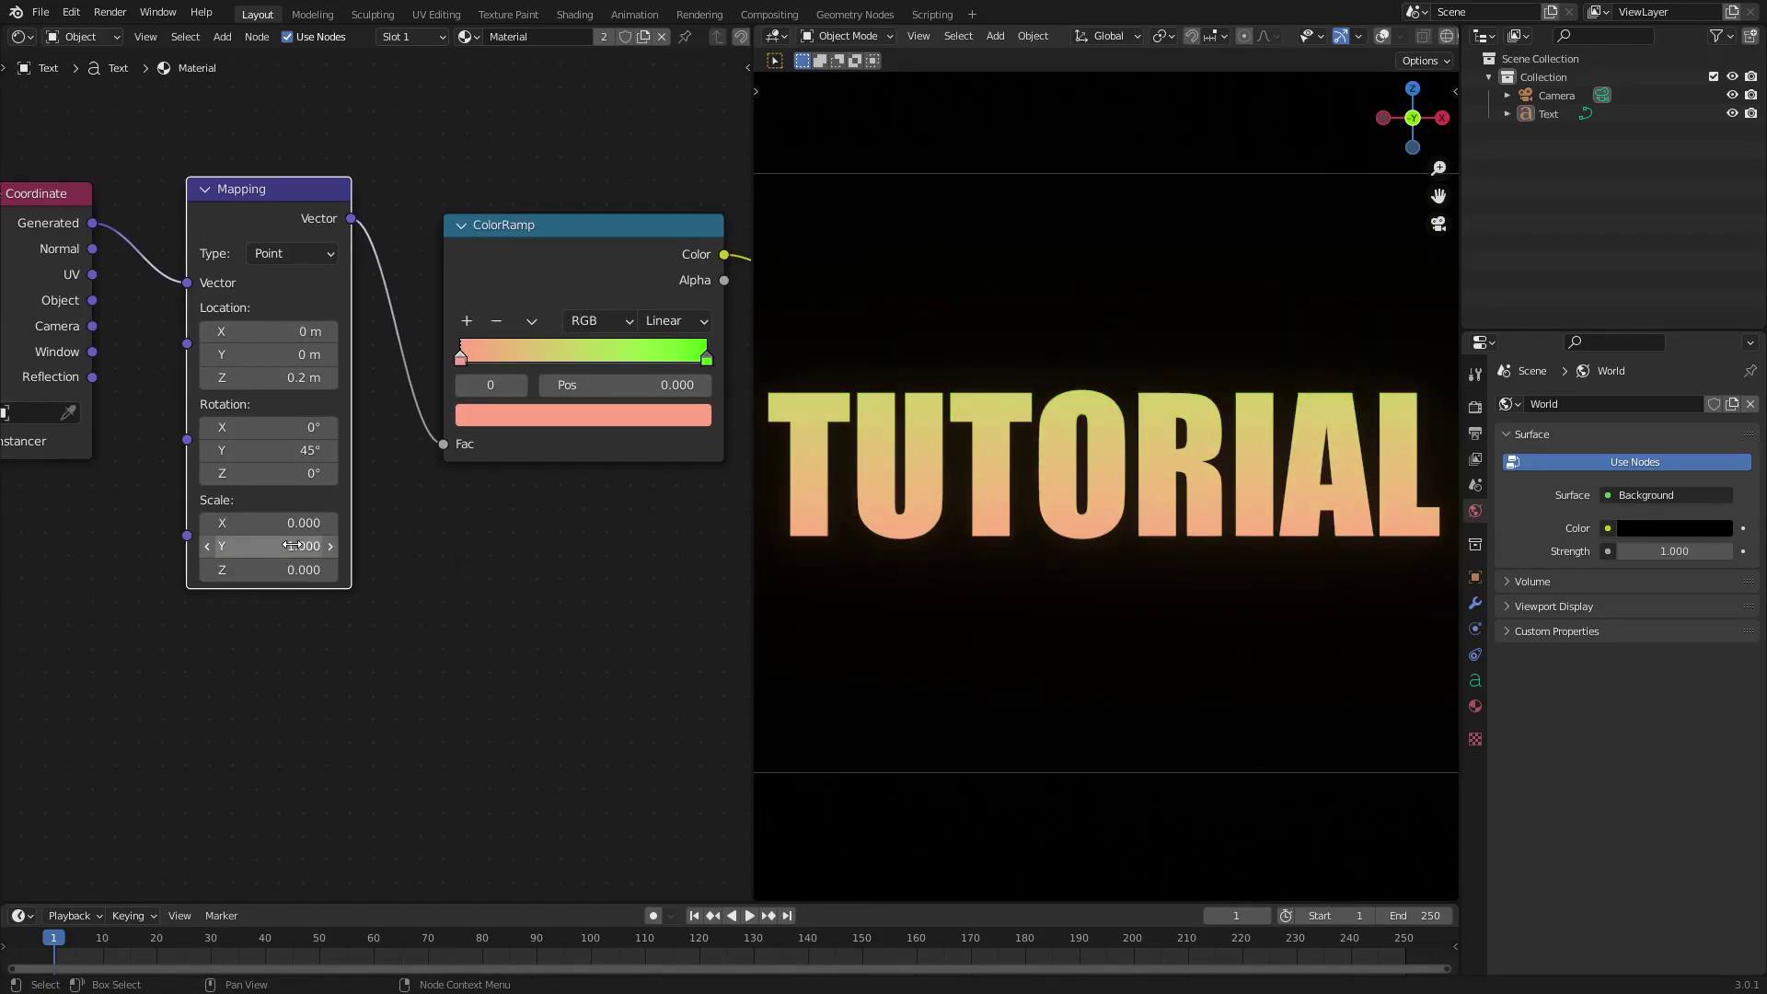
mouse_move(291, 546)
mouse_down()
mouse_move(273, 546)
mouse_move(331, 546)
mouse_move(257, 546)
mouse_move(292, 546)
mouse_up()
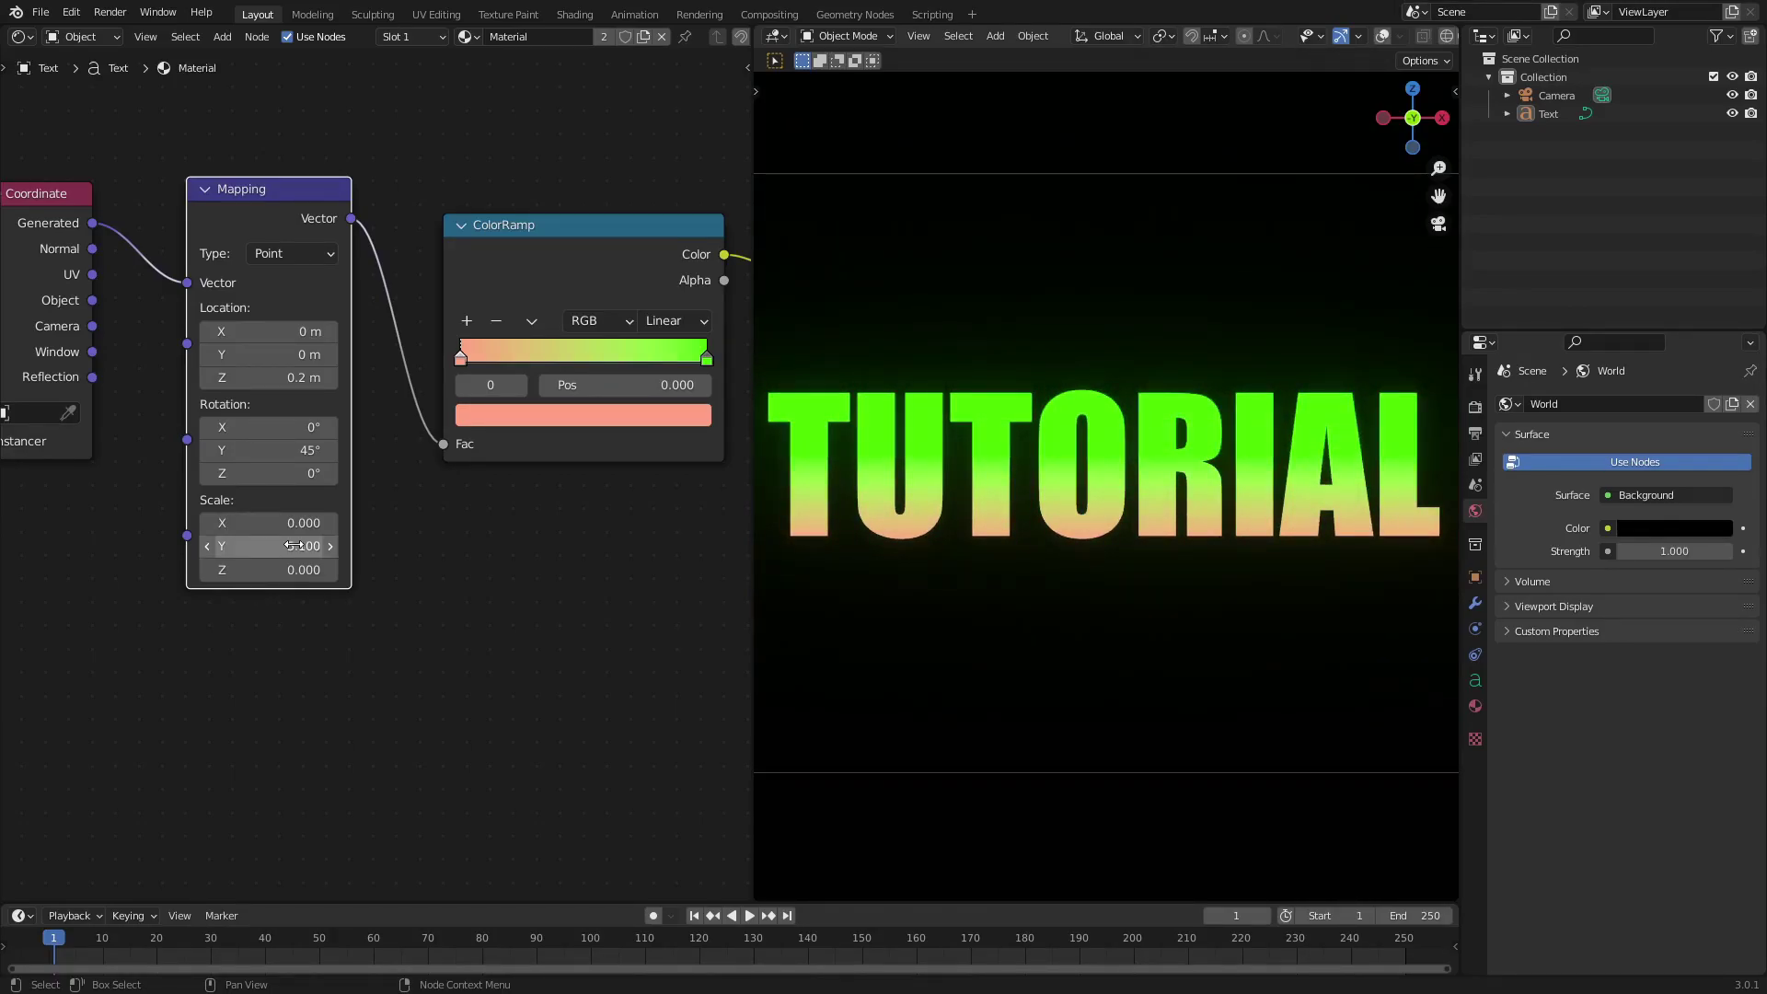
key(ctrl+z)
key(ctrl+z)
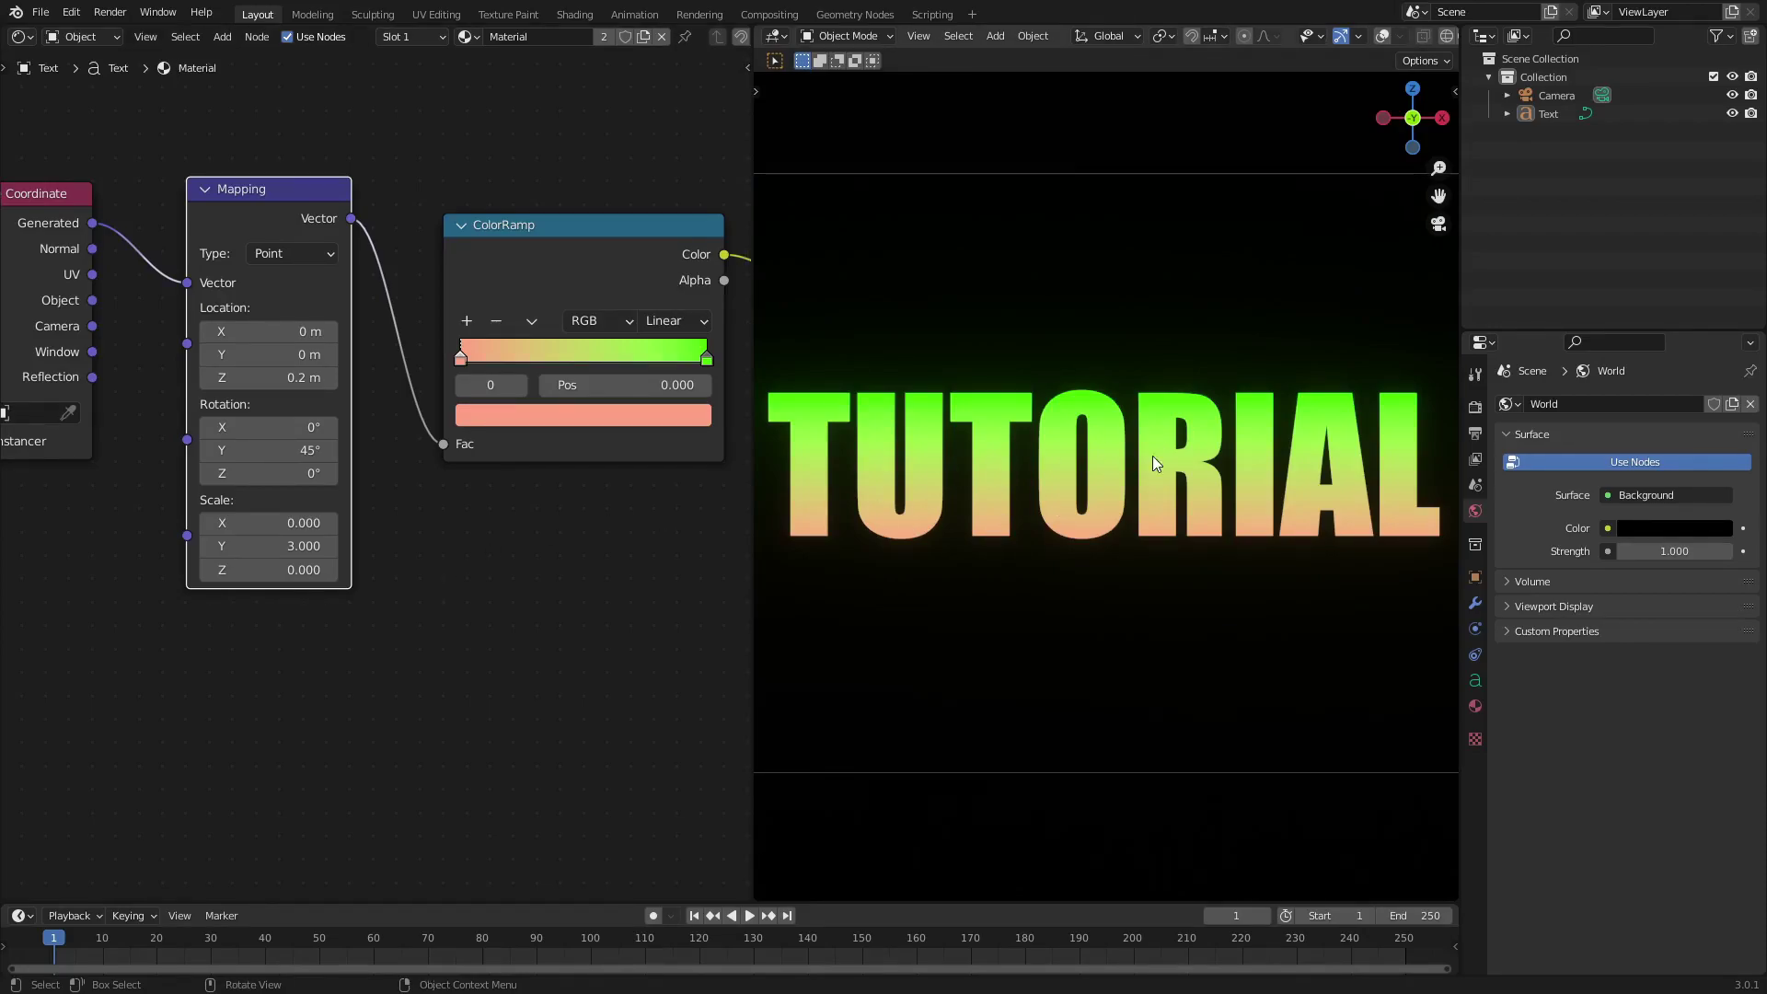
- Set the Mapping node's Y scale to 2
scroll(1143, 458, down, 6)
scroll(1116, 469, up, 4)
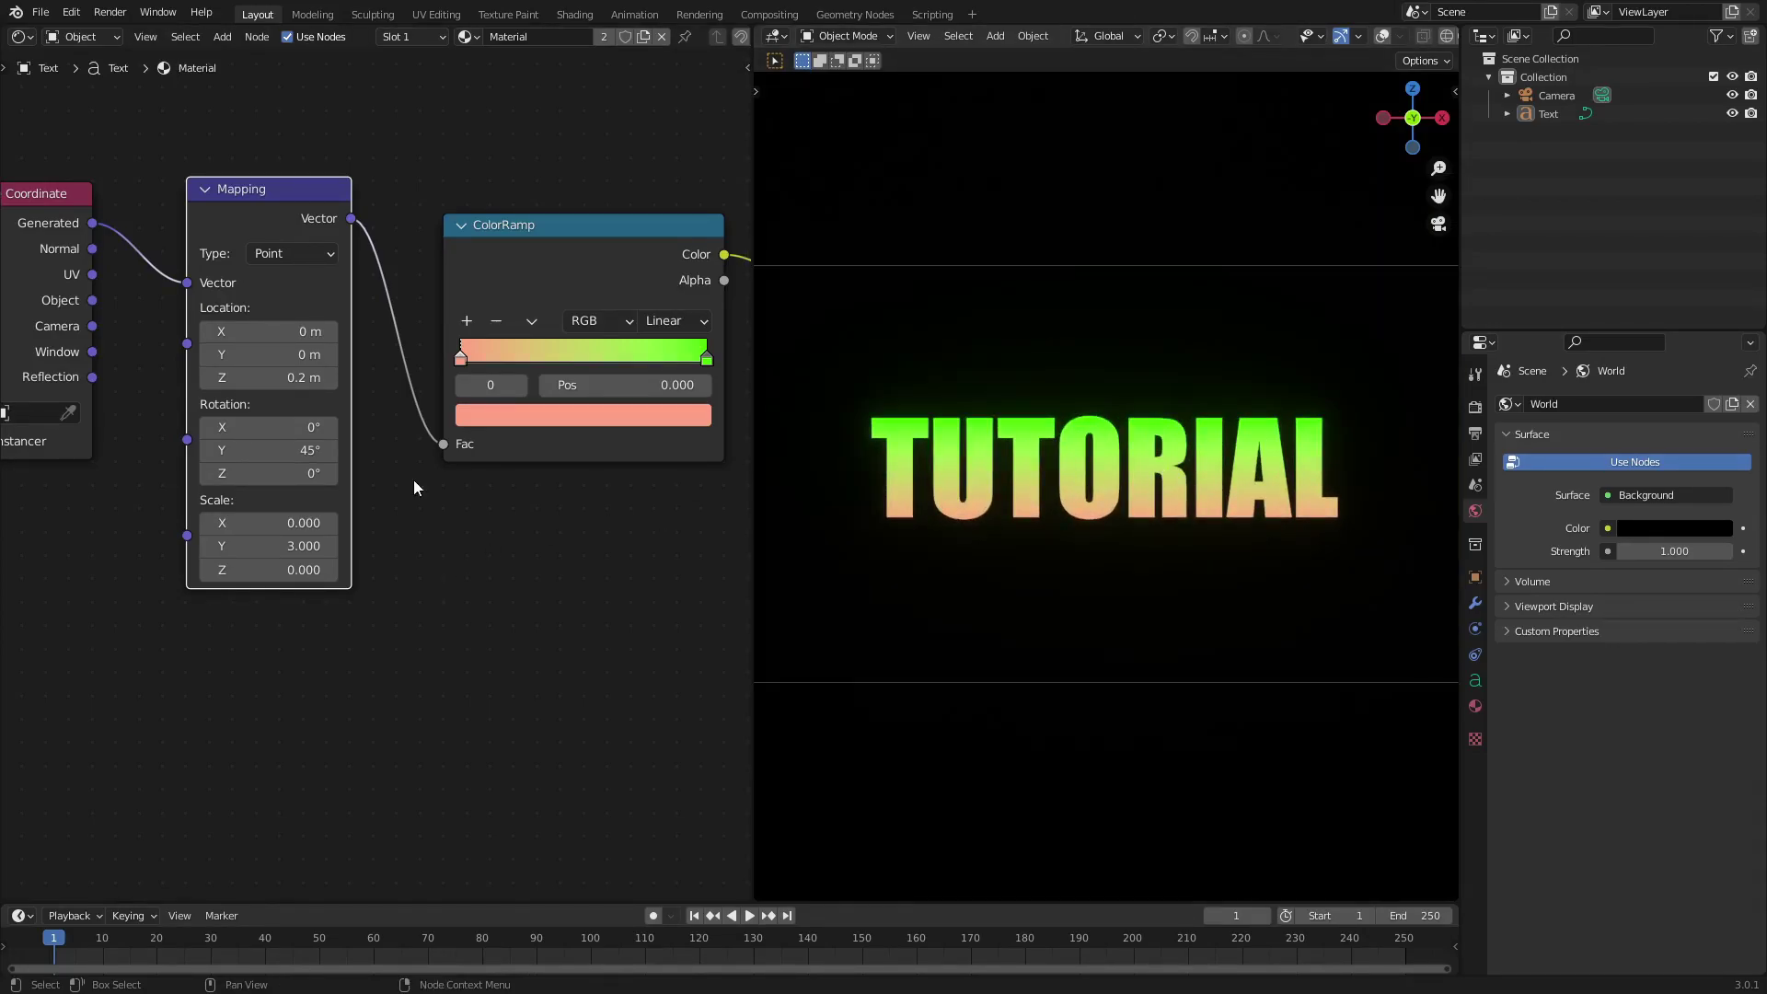
double_click(291, 549)
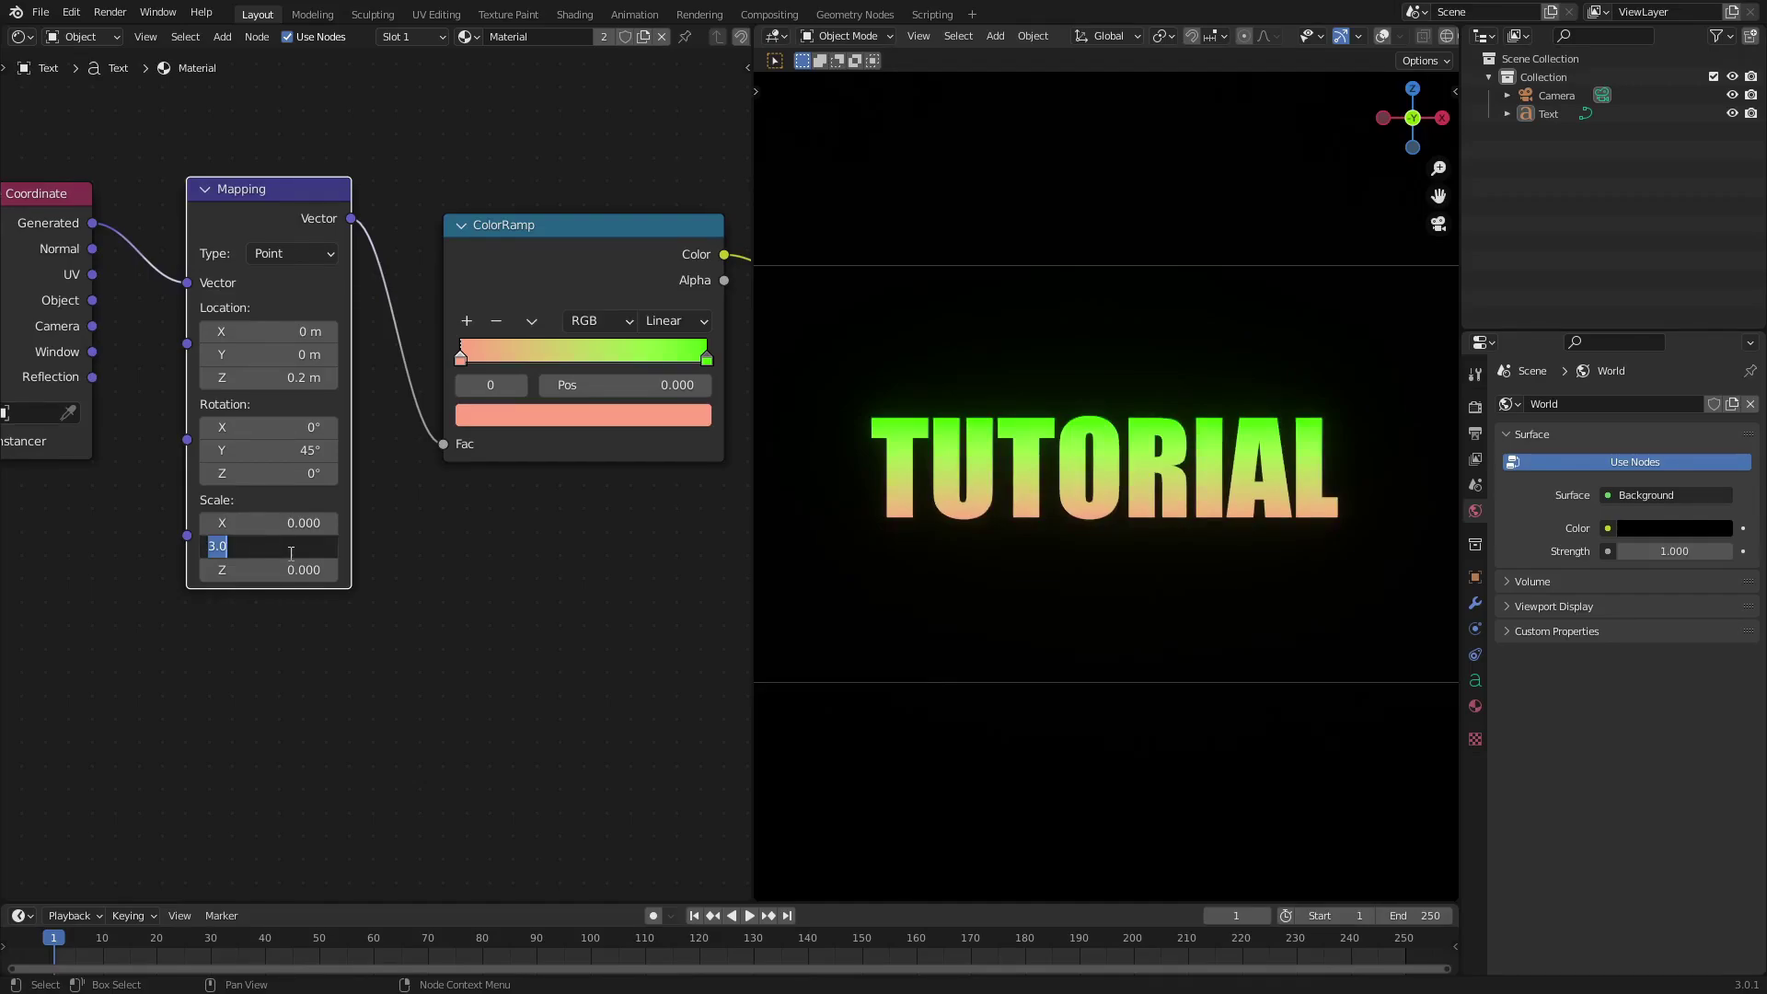
text(2)
key(Return)
- Try a Y scale of 0.5 on the Mapping node and set it back to 2
double_click(290, 553)
text(.5)
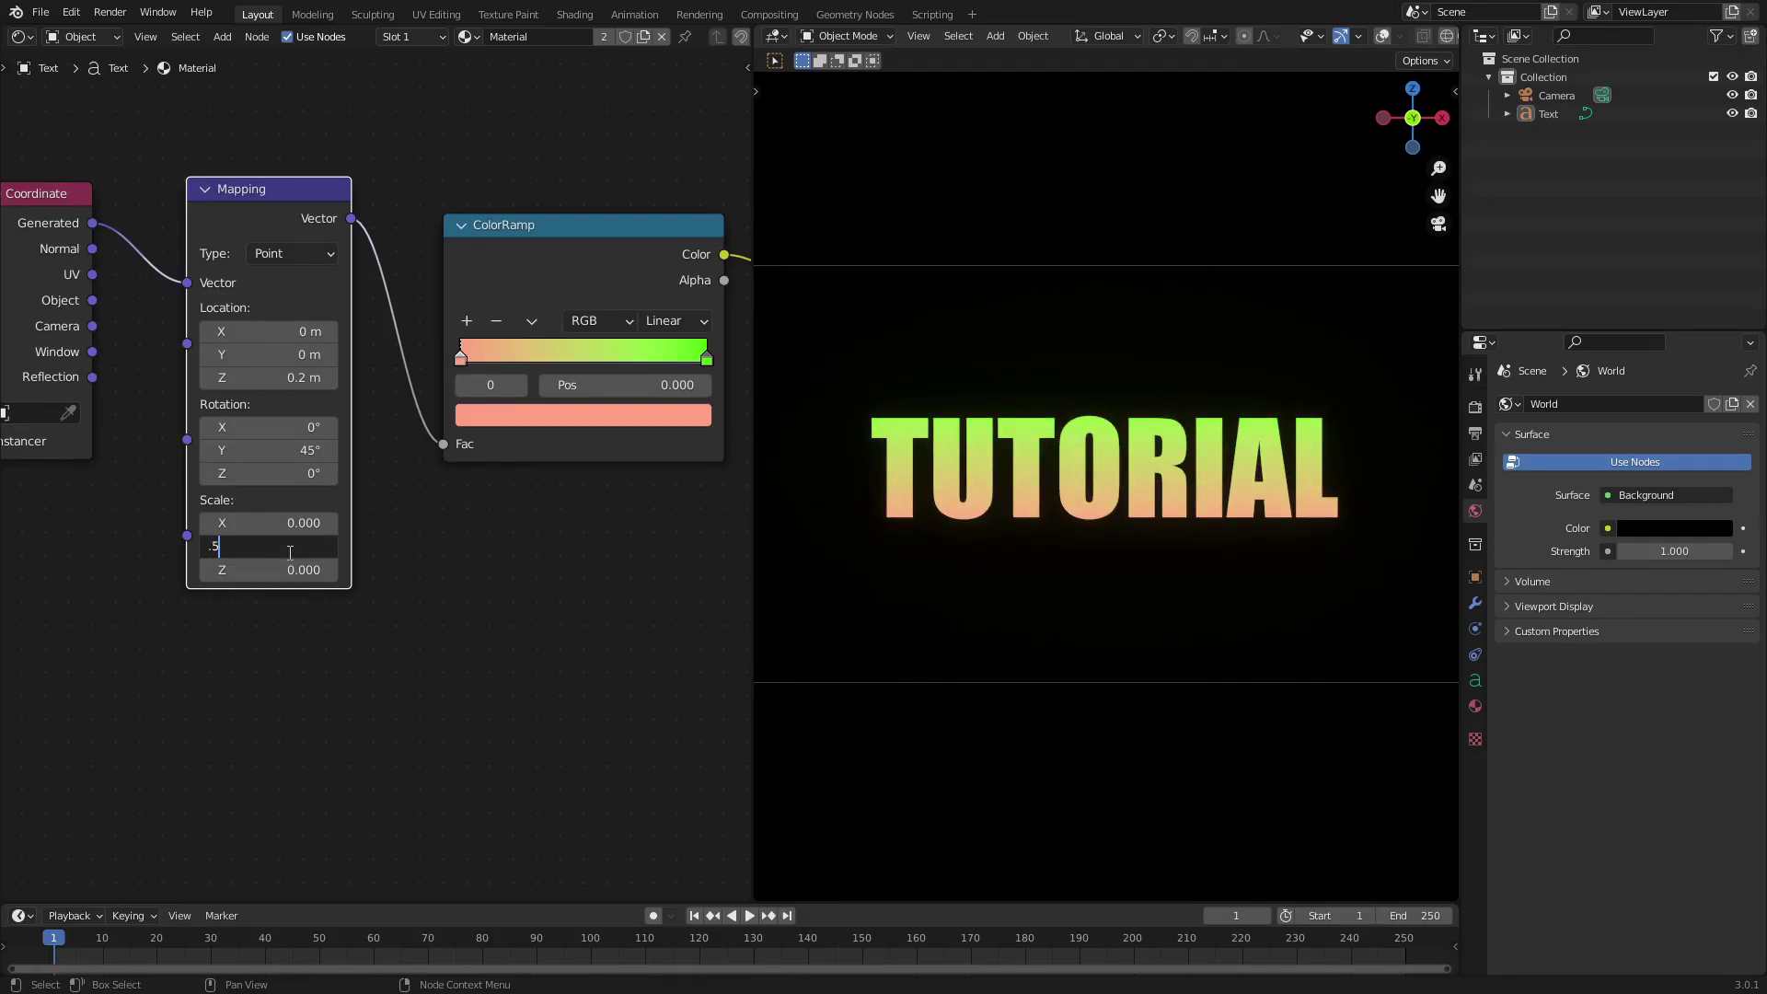
key(Return)
double_click(306, 547)
text(2)
key(Return)
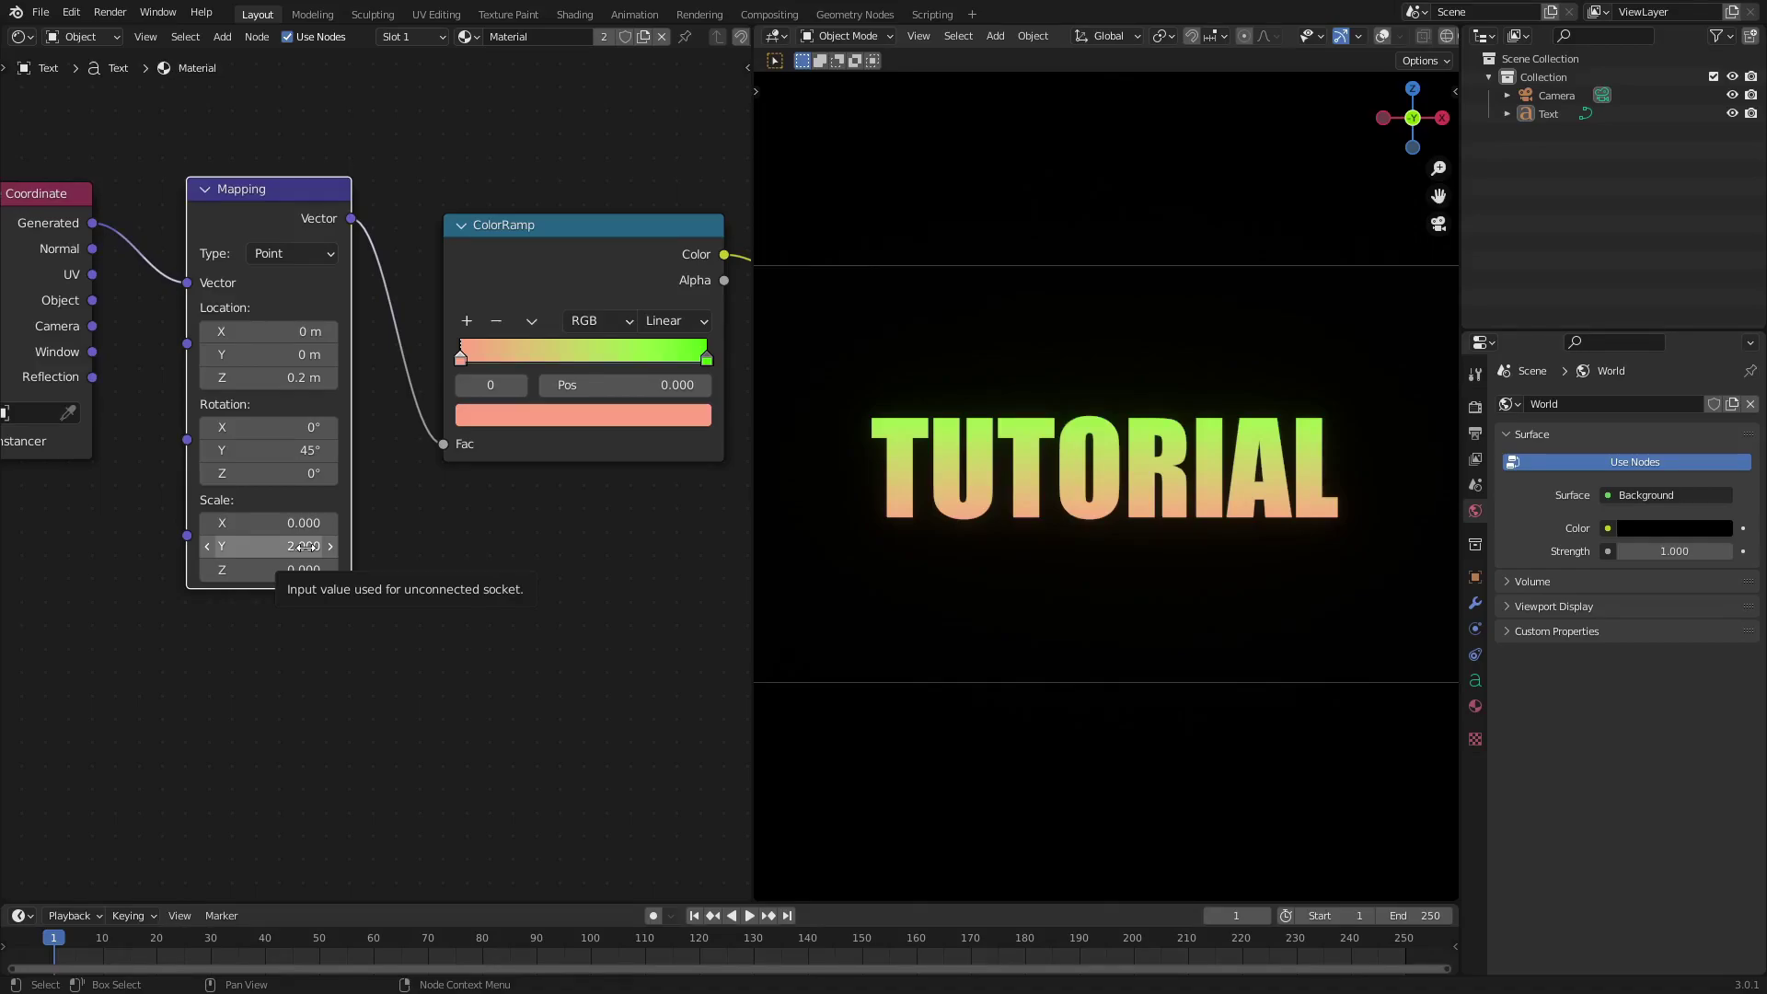
- Set the Mapping node's Y rotation to 0°
mouse_move(276, 450)
mouse_down()
mouse_move(364, 454)
mouse_move(285, 453)
mouse_up()
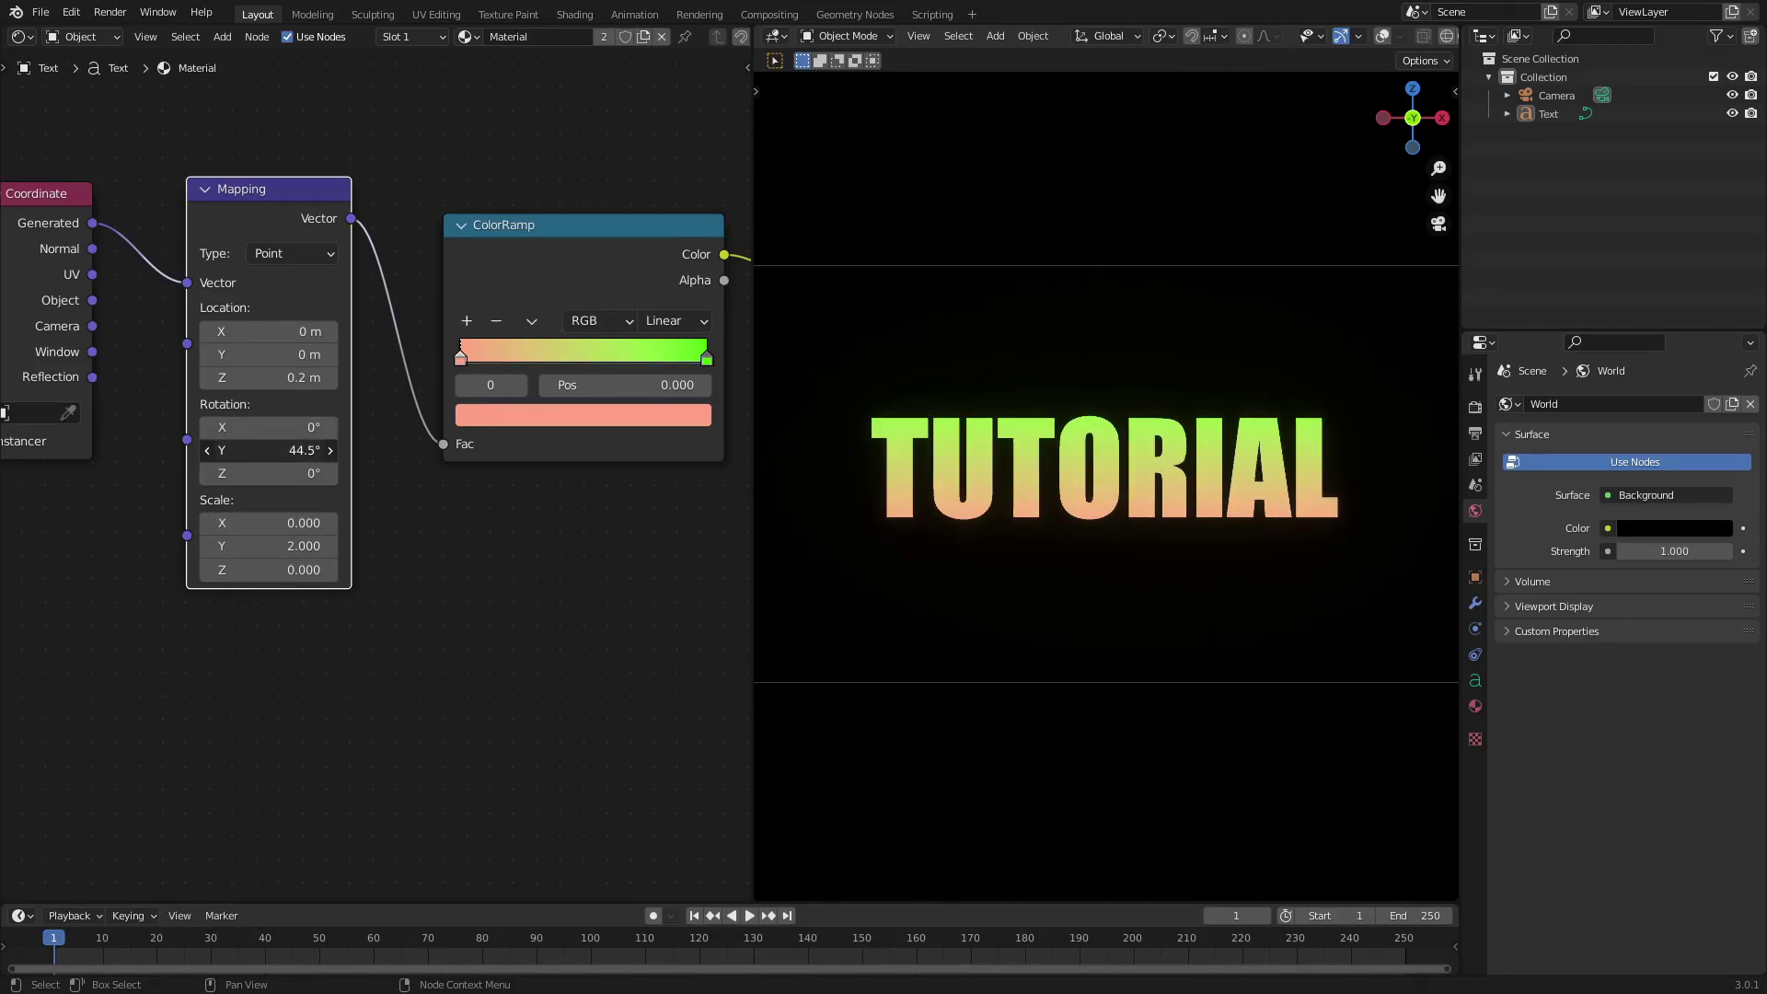
click(285, 454)
text(0)
key(Return)
- Try a different Z rotation on the Mapping node and undo it
middle_drag(695, 535, 651, 552)
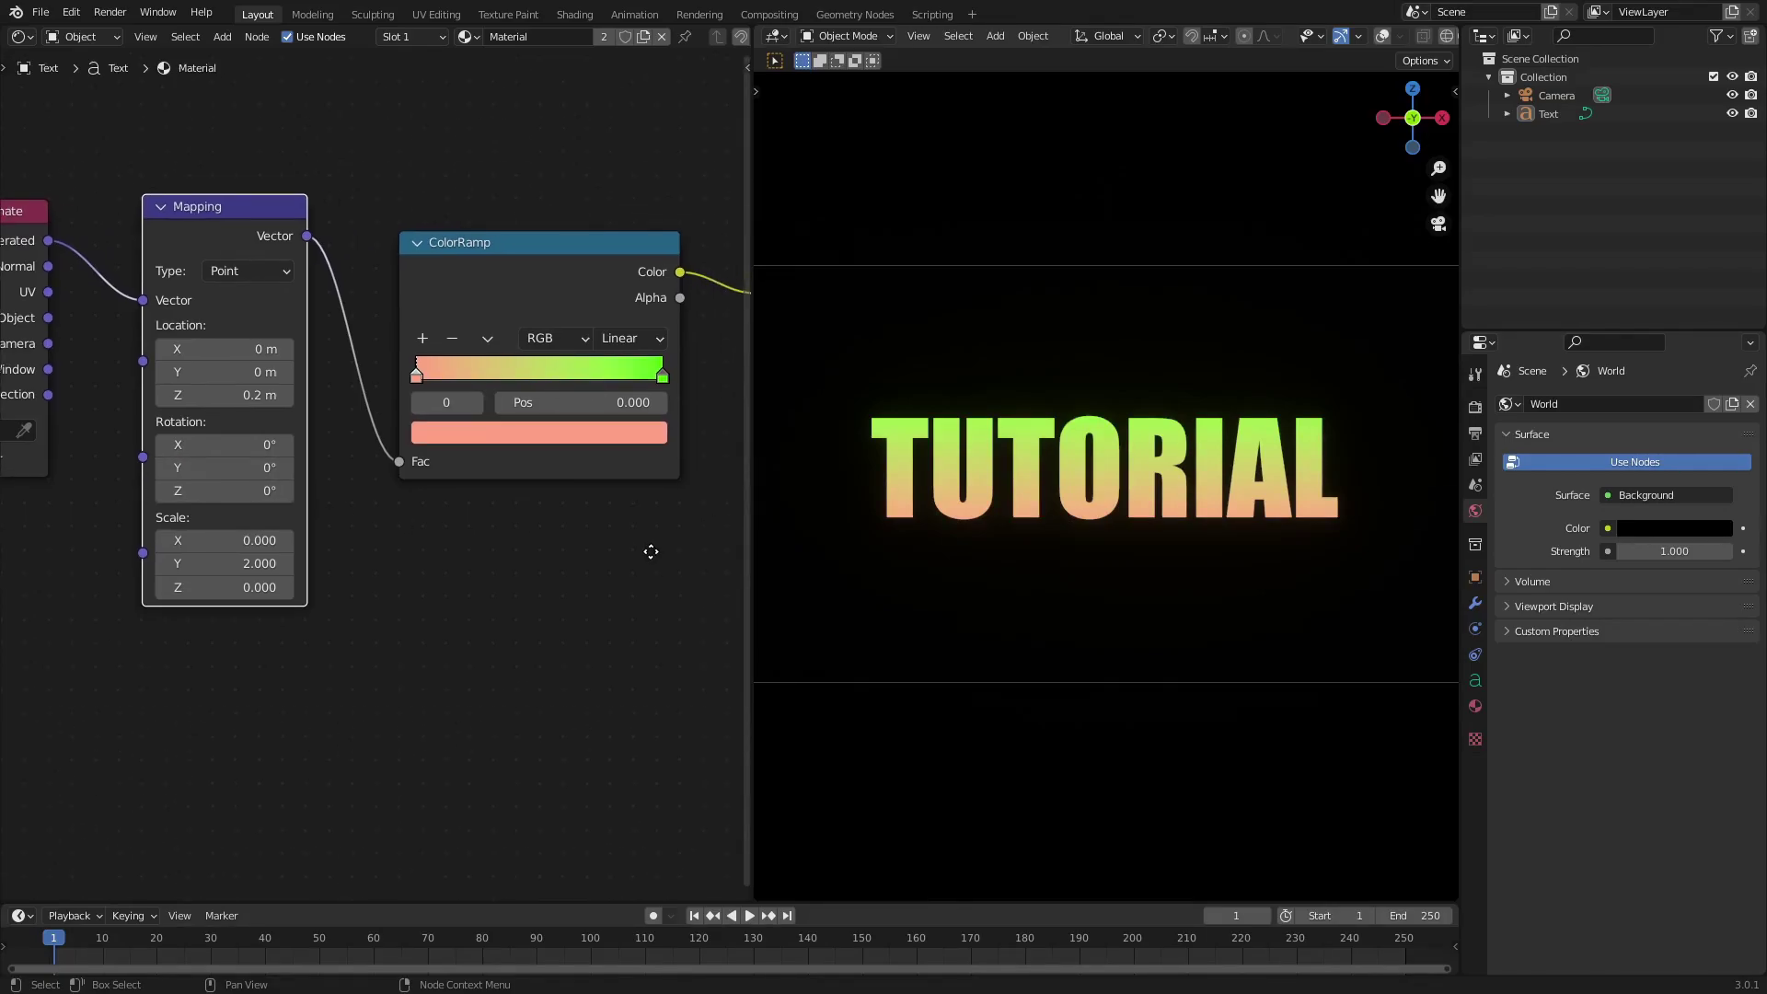
drag(218, 491, 163, 490)
key(ctrl+z)
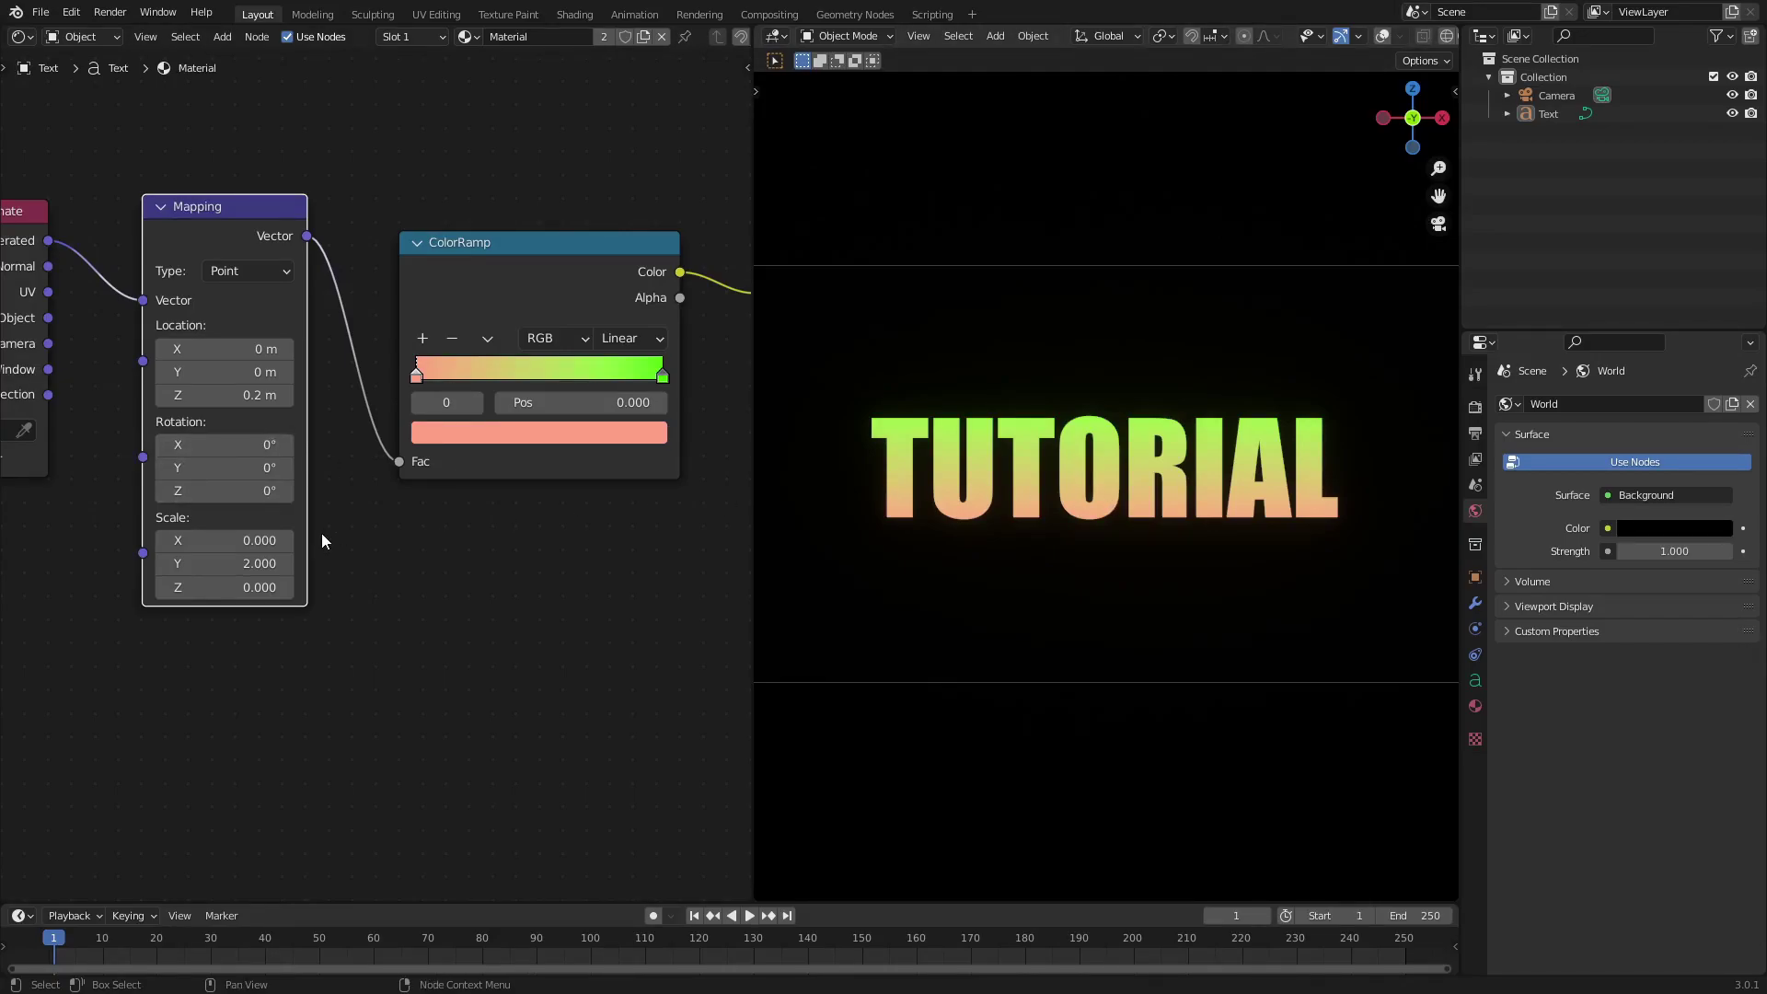
- Set the Mapping node's Y scale to 5
click(237, 563)
text(5)
key(Return)
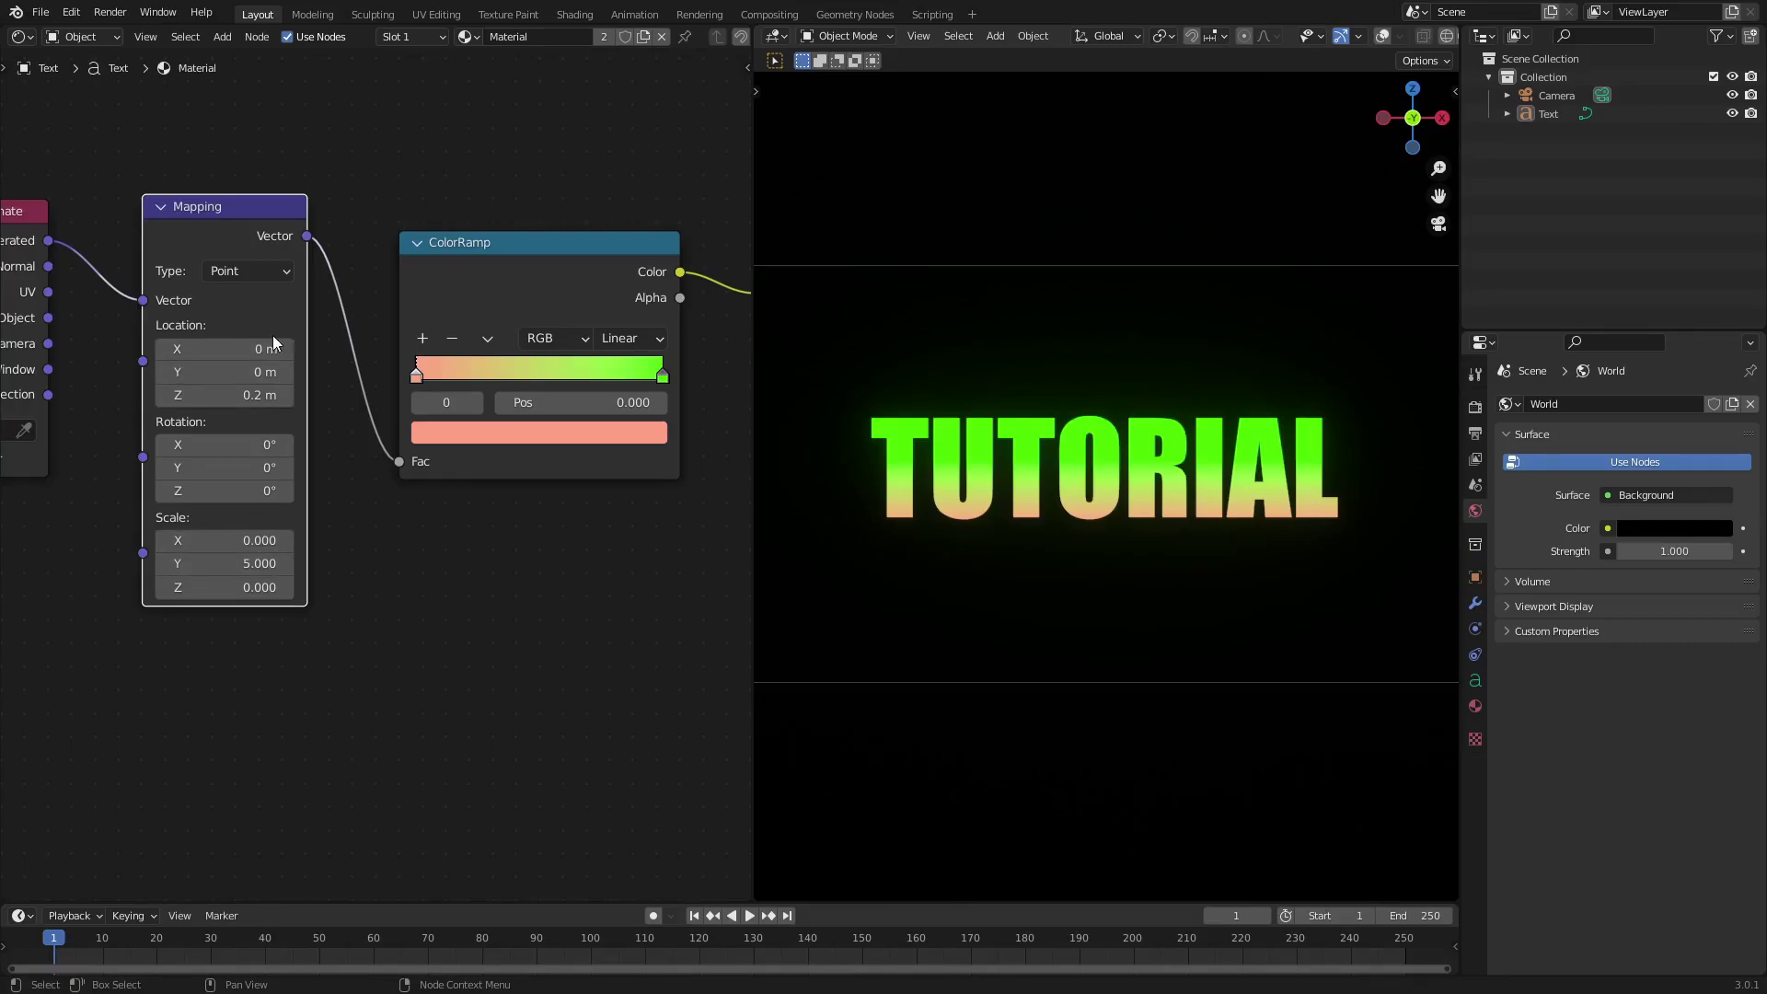
- Lower the Mapping node's Z location to -1.7 m to shift the gradient on the text
drag(230, 395, 172, 395)
scroll(838, 551, up, 2)
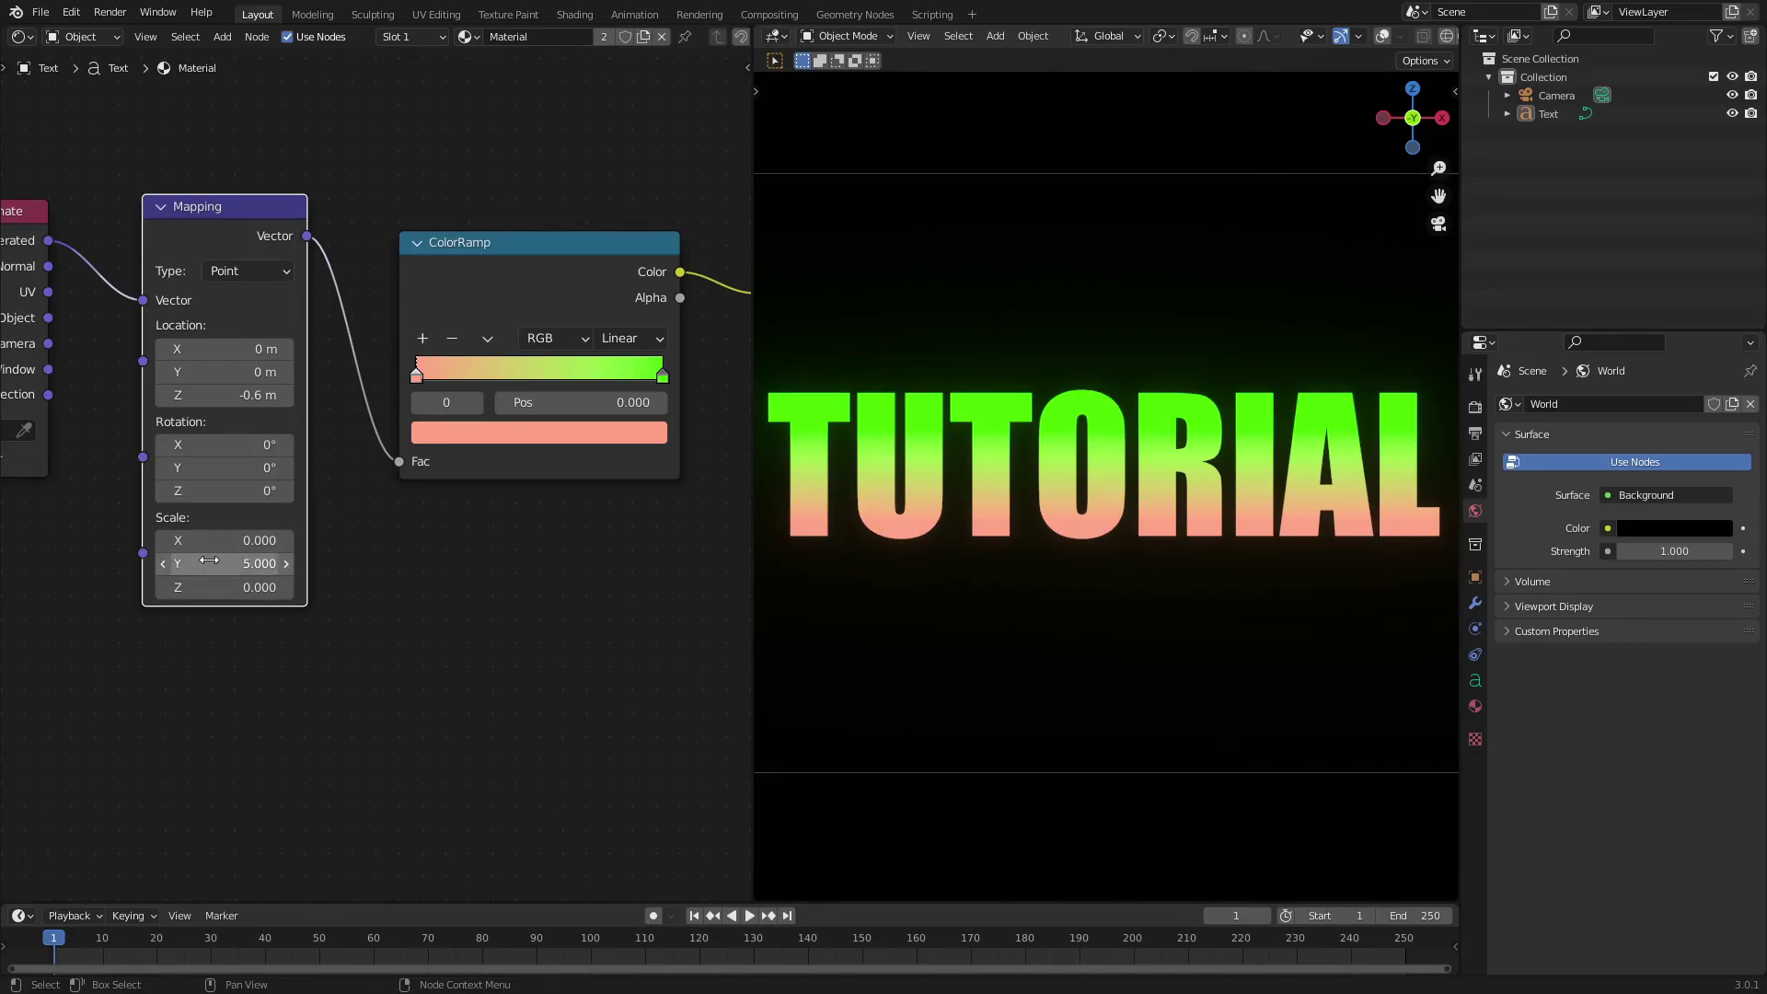
mouse_move(235, 394)
mouse_down()
mouse_move(253, 395)
mouse_move(175, 395)
mouse_move(219, 395)
mouse_up()
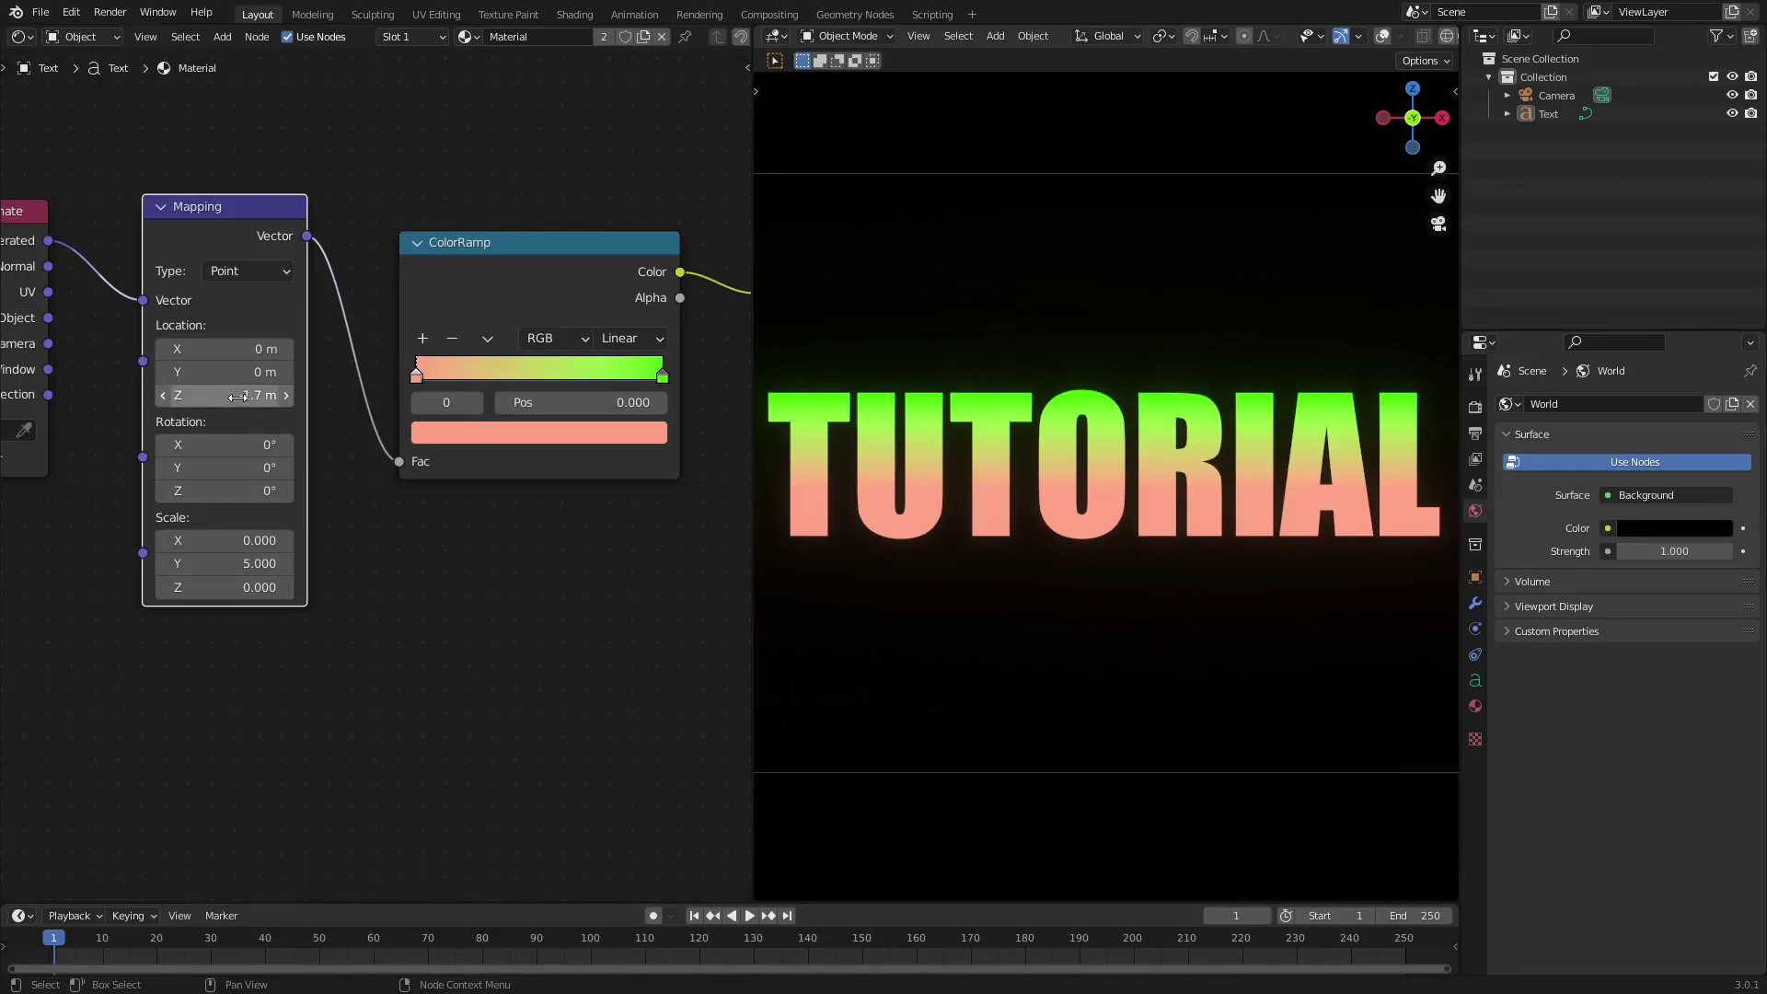
scroll(1075, 616, down, 3)
scroll(482, 541, down, 4)
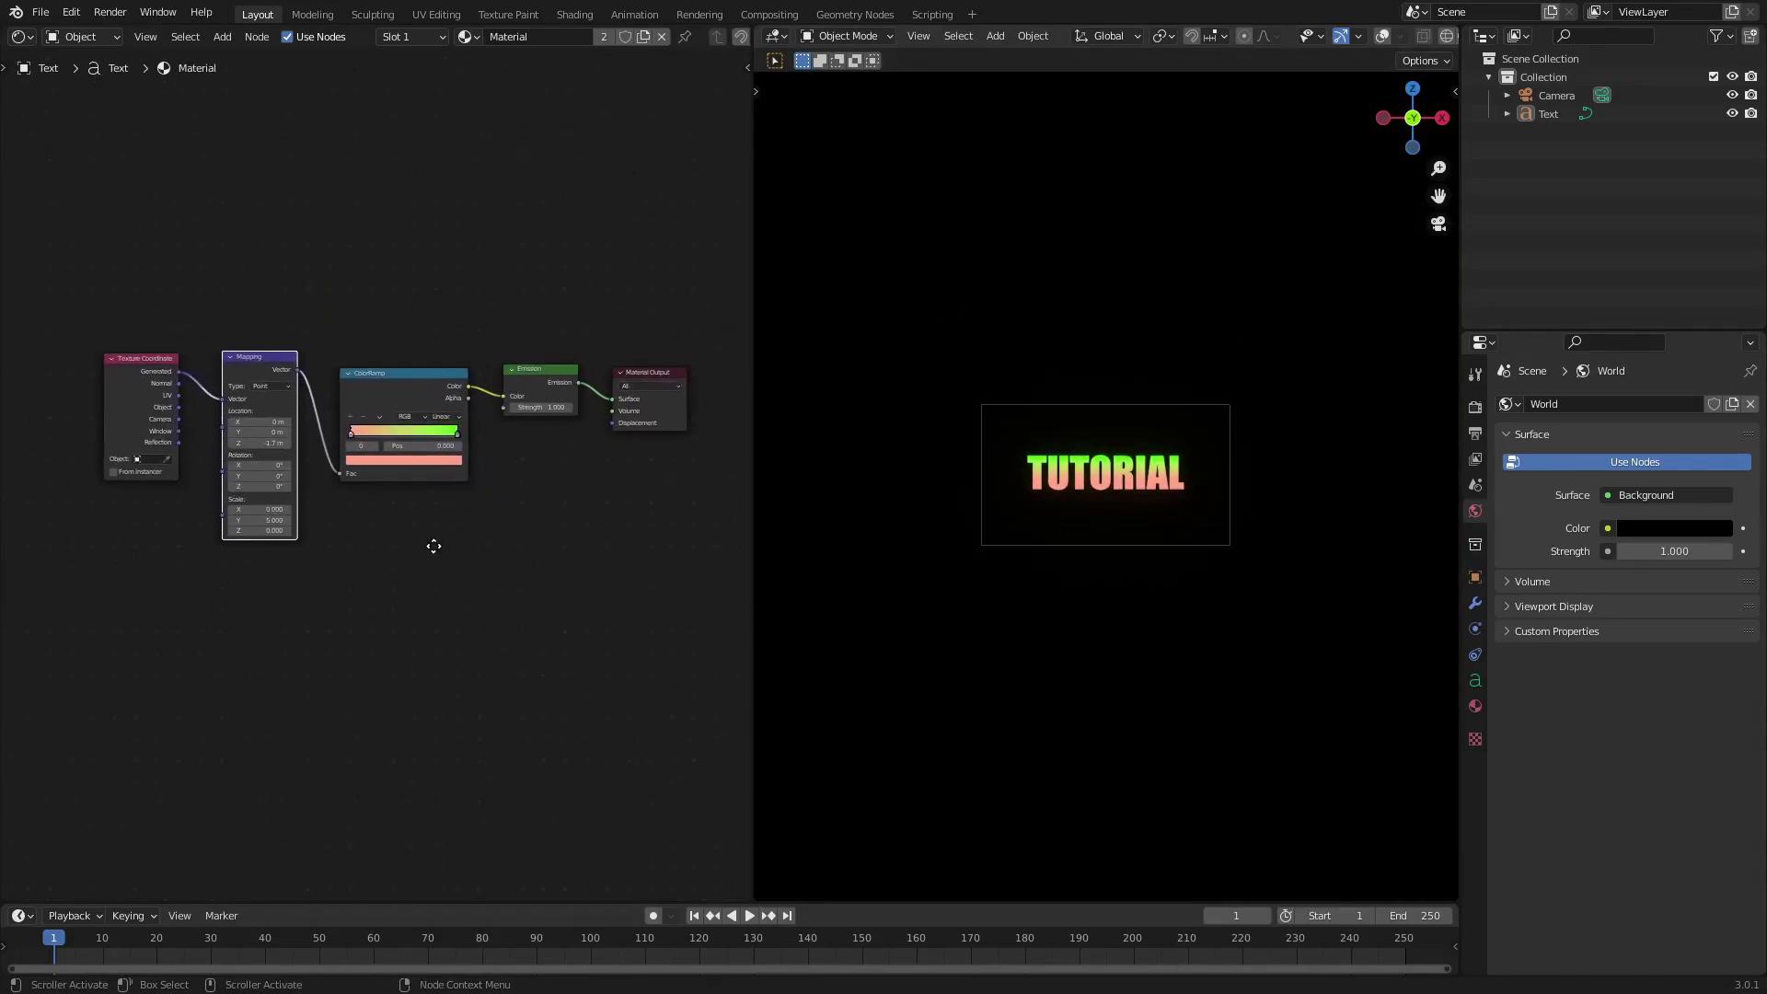
middle_drag(433, 546, 412, 552)
scroll(413, 552, up, 1)
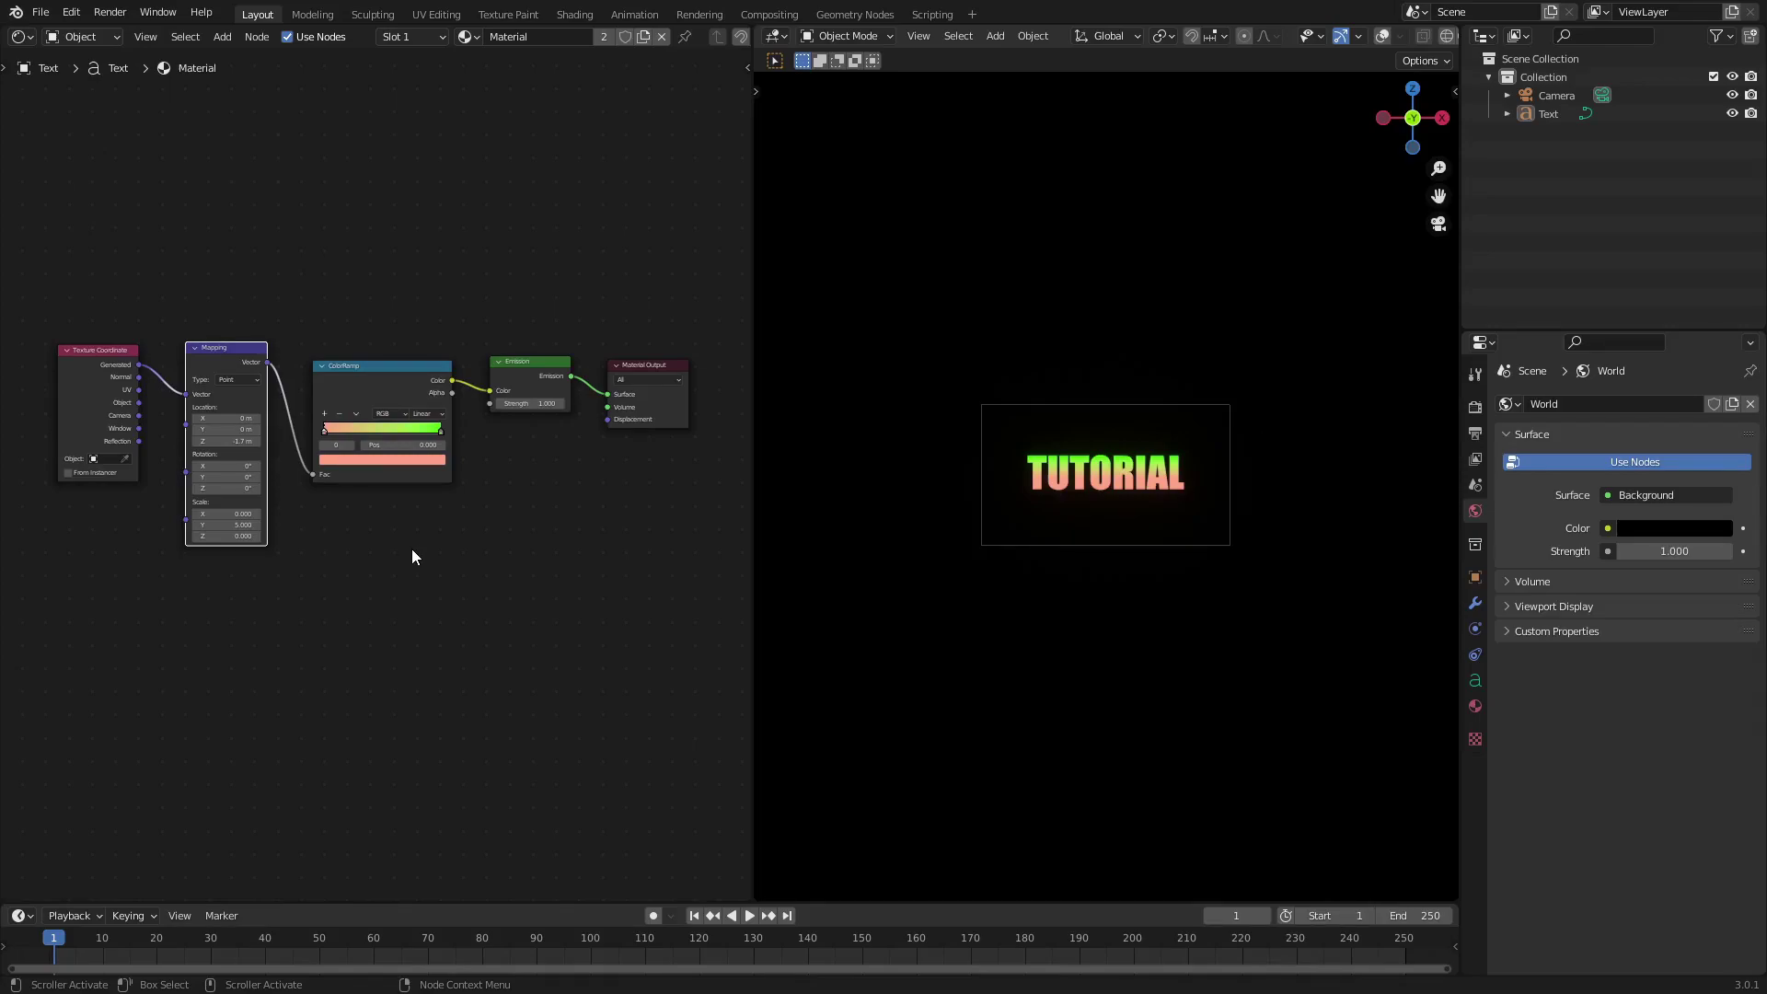